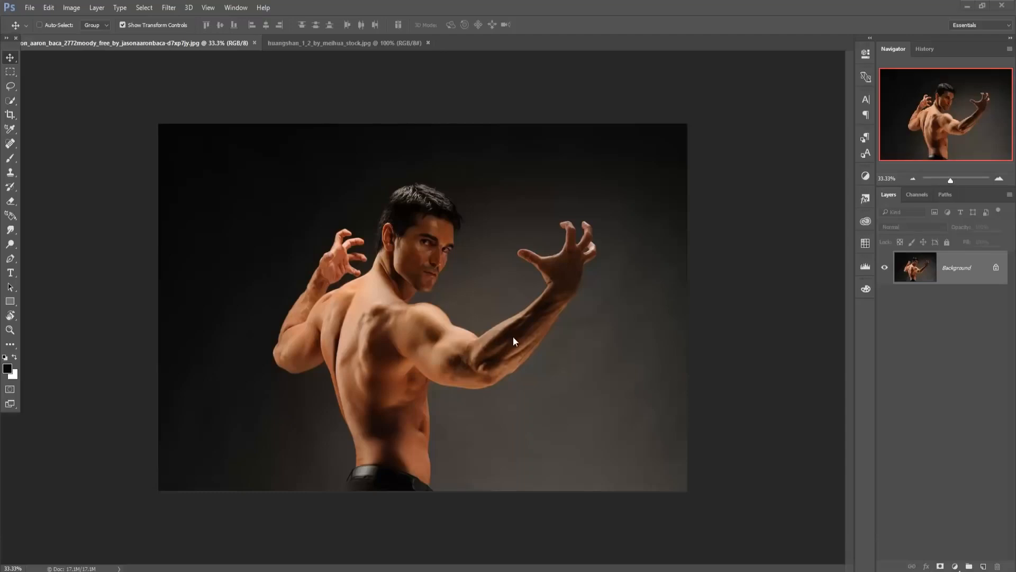
- Create a new 1280 × 720 px RGB document at 300 pixels/inch with a white background
click(29, 7)
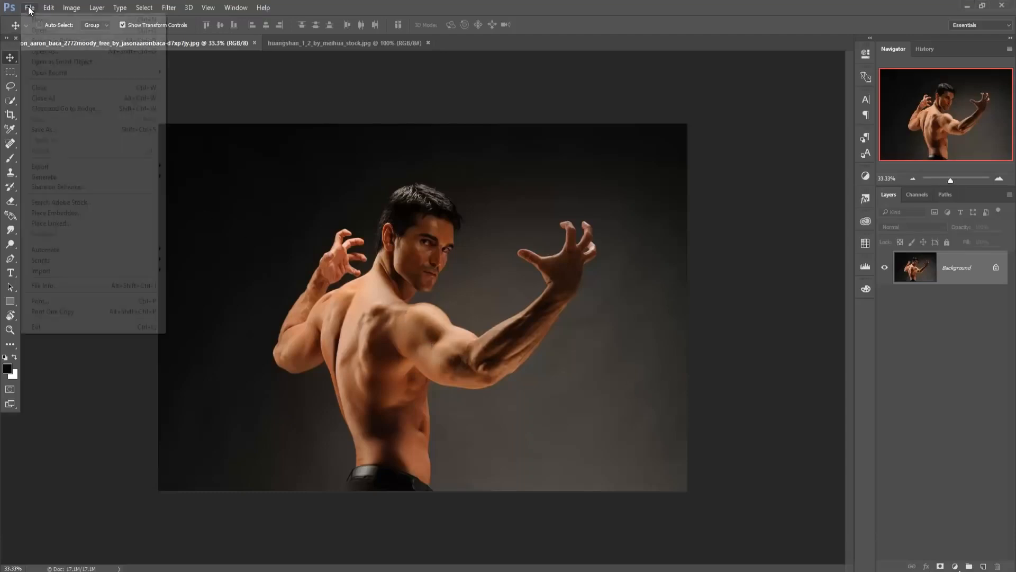
click(40, 15)
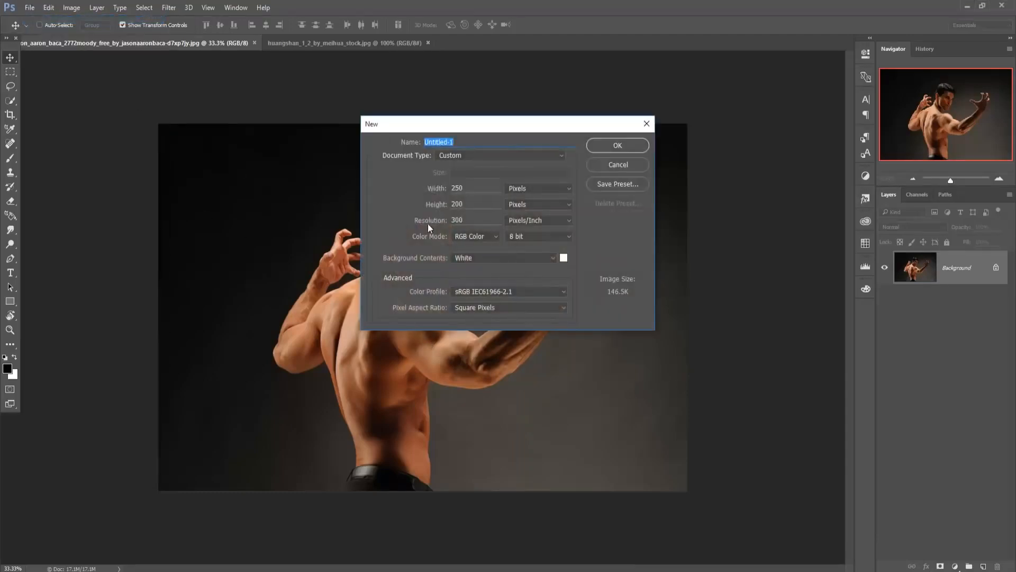
click(552, 154)
click(524, 181)
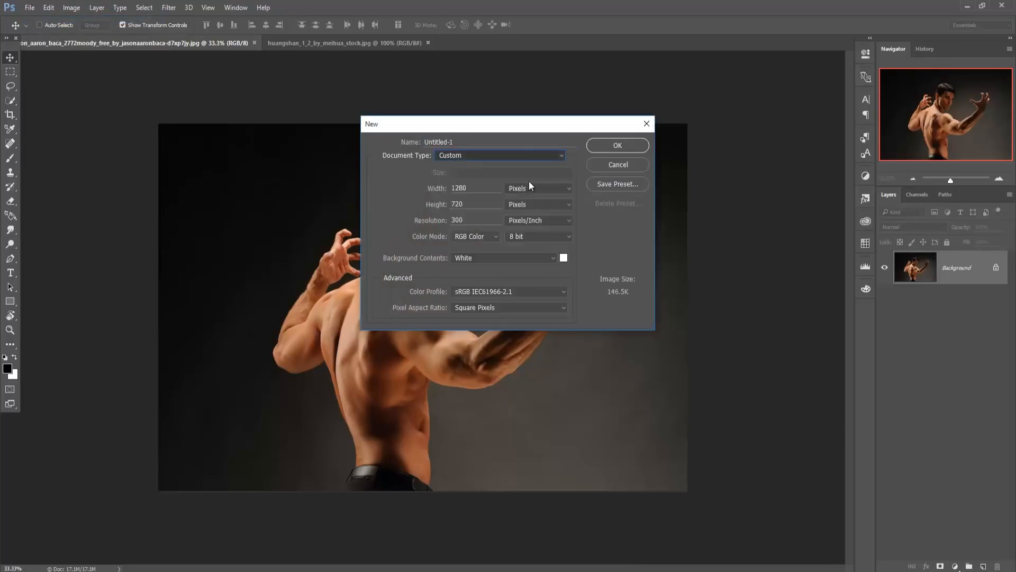
click(598, 148)
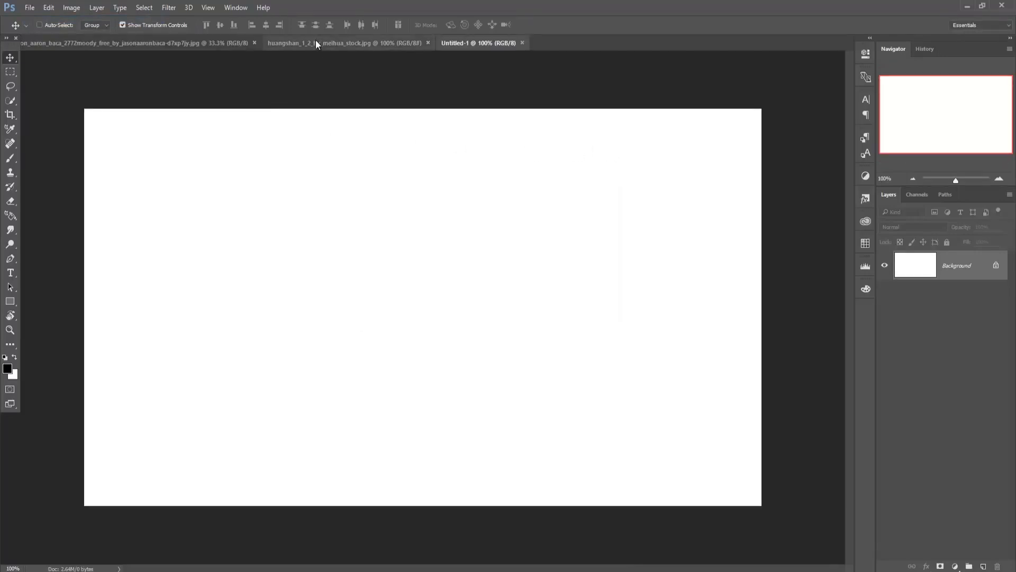
- Bring up the mountain image and float the photo of the shirtless man in its own window
click(326, 42)
click(165, 43)
drag(165, 42, 601, 89)
drag(674, 283, 417, 298)
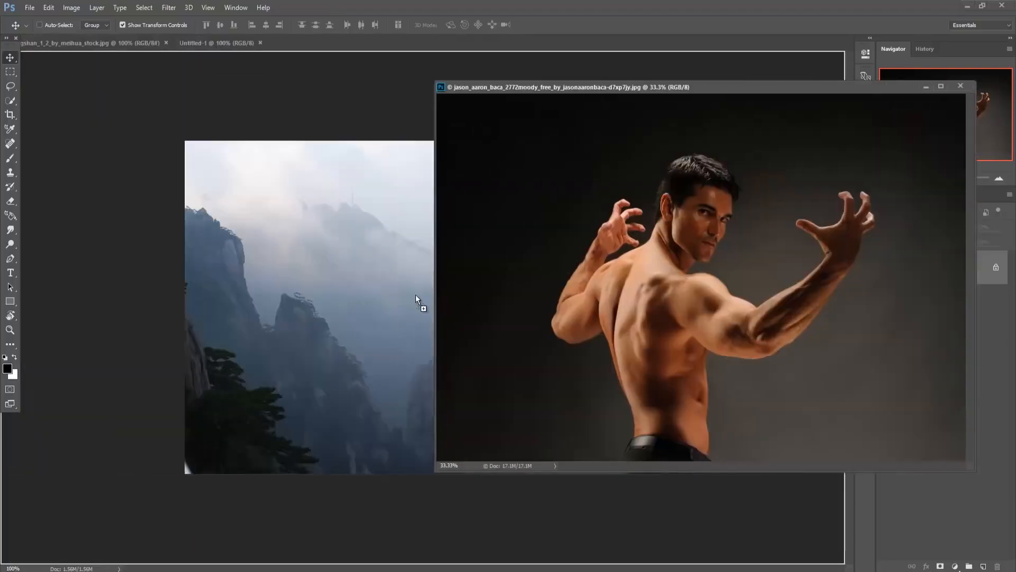
drag(556, 282, 644, 277)
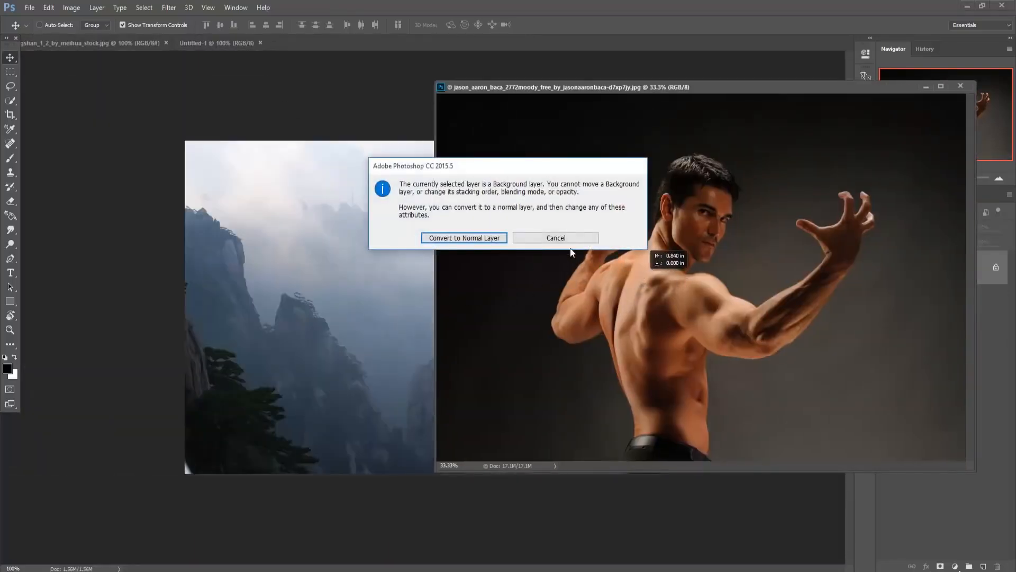
click(564, 238)
- Copy the photo of the man into the blank Untitled-1 document as a layer and minimize the photo's window
click(219, 43)
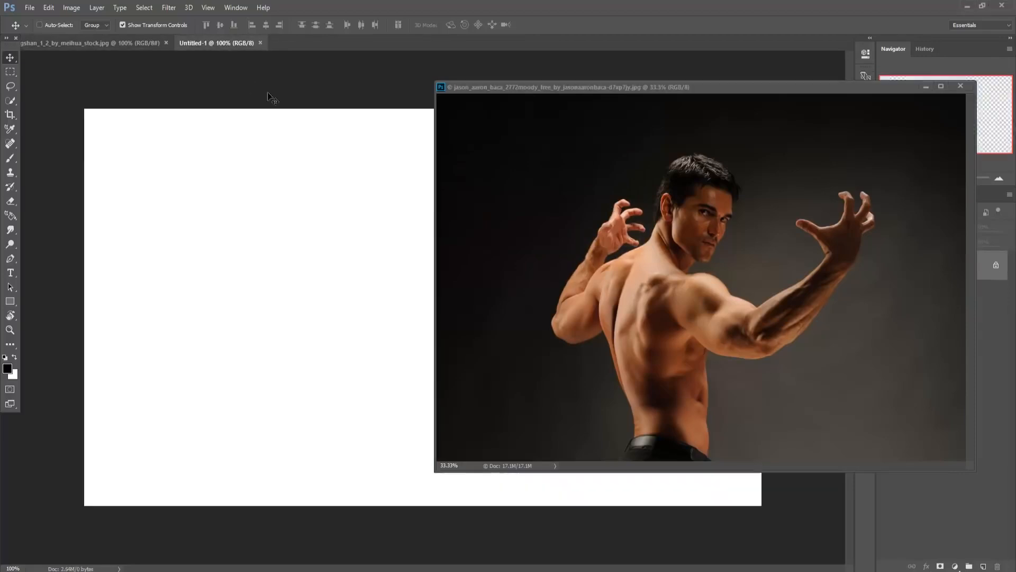
click(646, 264)
drag(509, 287, 393, 287)
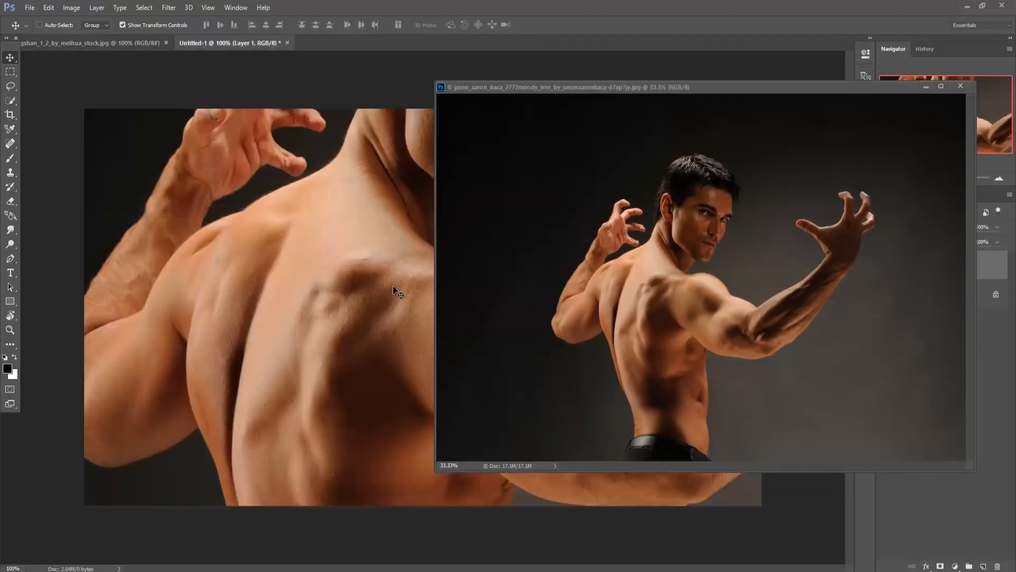
click(927, 86)
- Scale the man's layer to about 41.5% and position it at X 640.5 px, Y 426 px, with the lower body past the canvas edge
drag(546, 227, 413, 317)
drag(634, 270, 490, 406)
drag(710, 235, 599, 312)
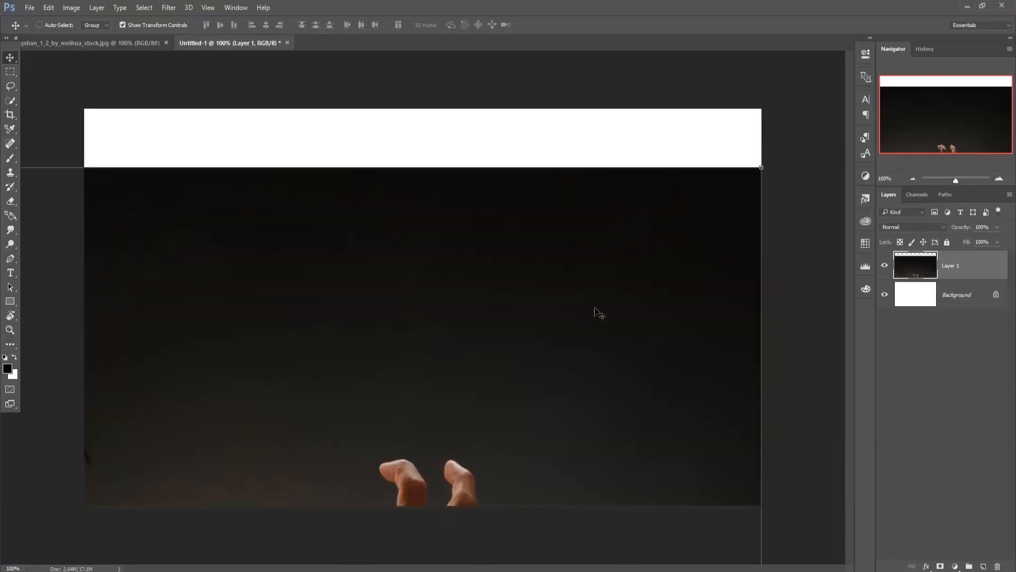
drag(761, 167, 677, 190)
drag(612, 267, 676, 204)
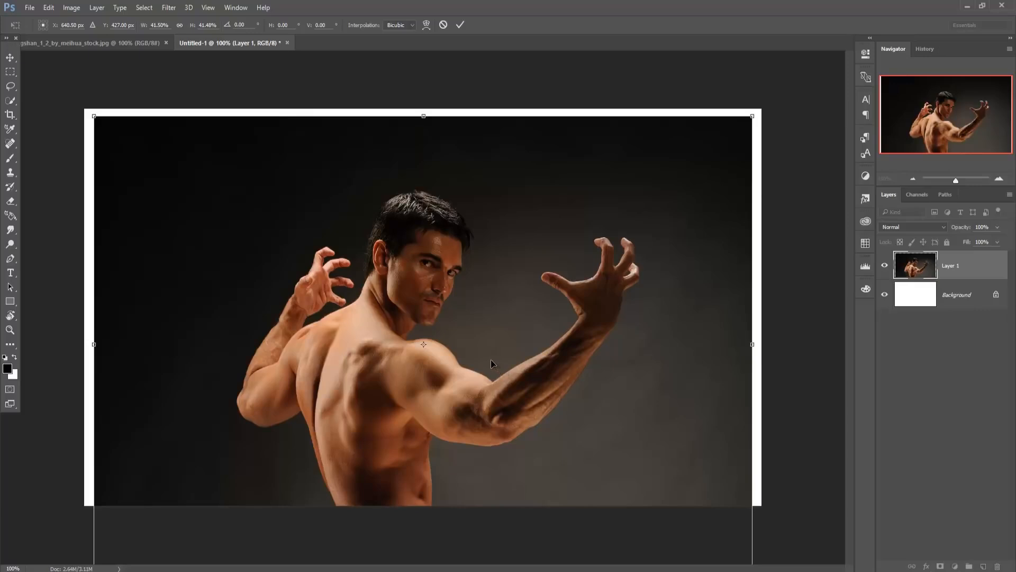
drag(491, 360, 492, 359)
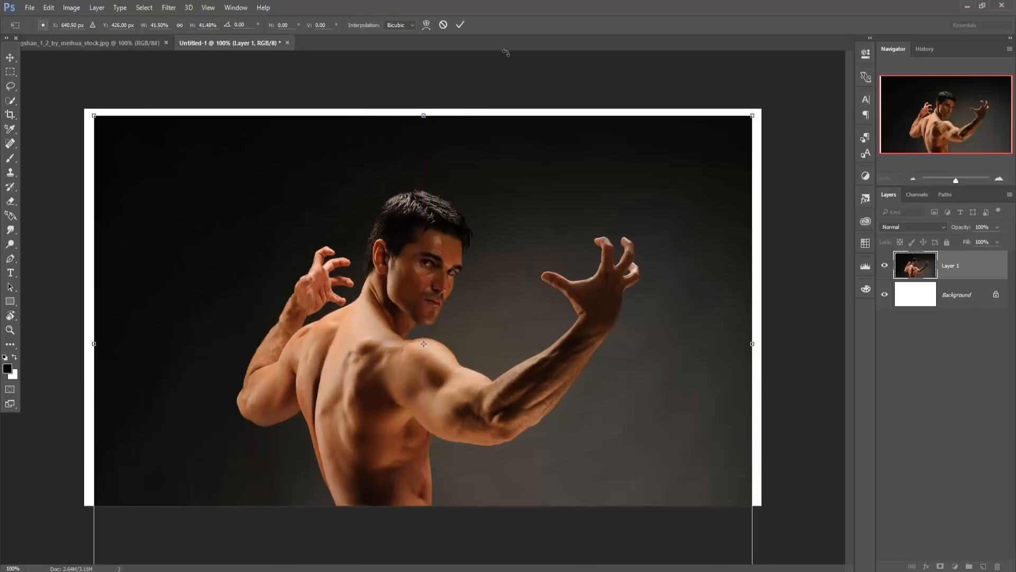
click(460, 25)
- Select the white strip along the canvas's upper edge and fill it with Content-Aware, Color Adaptation on and 100% opacity
click(10, 72)
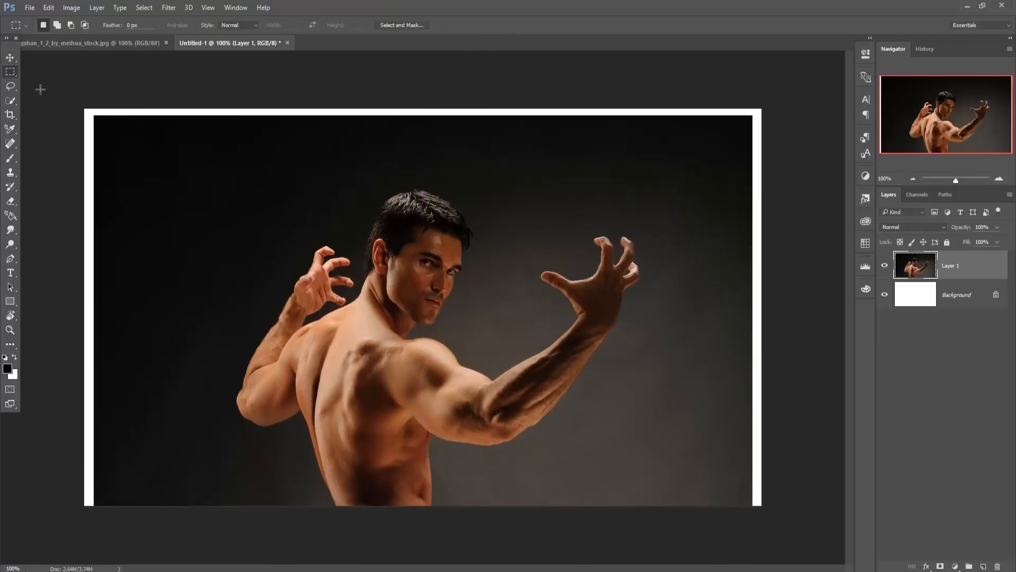
drag(85, 109, 764, 116)
click(48, 7)
click(56, 166)
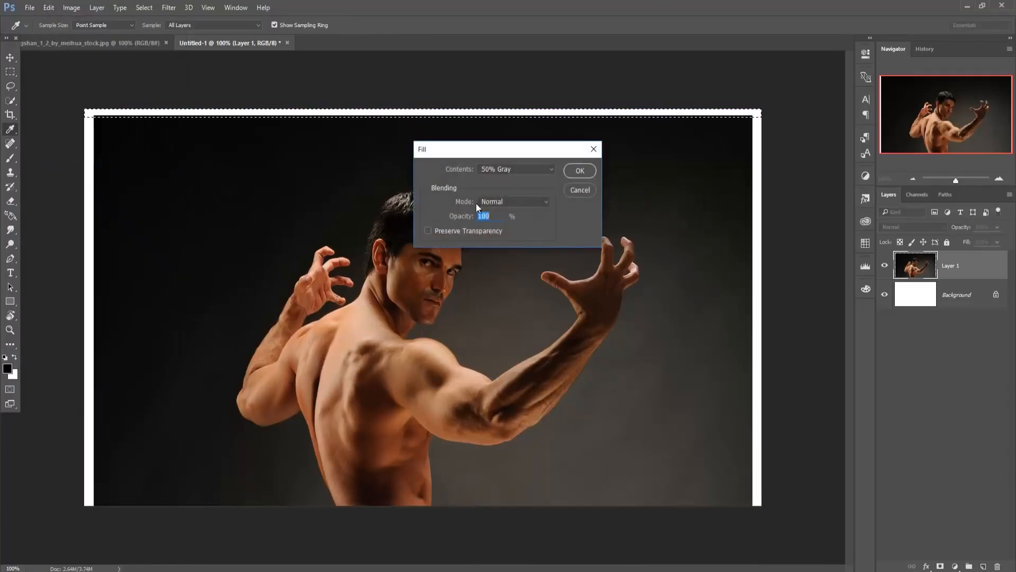
click(547, 170)
click(501, 210)
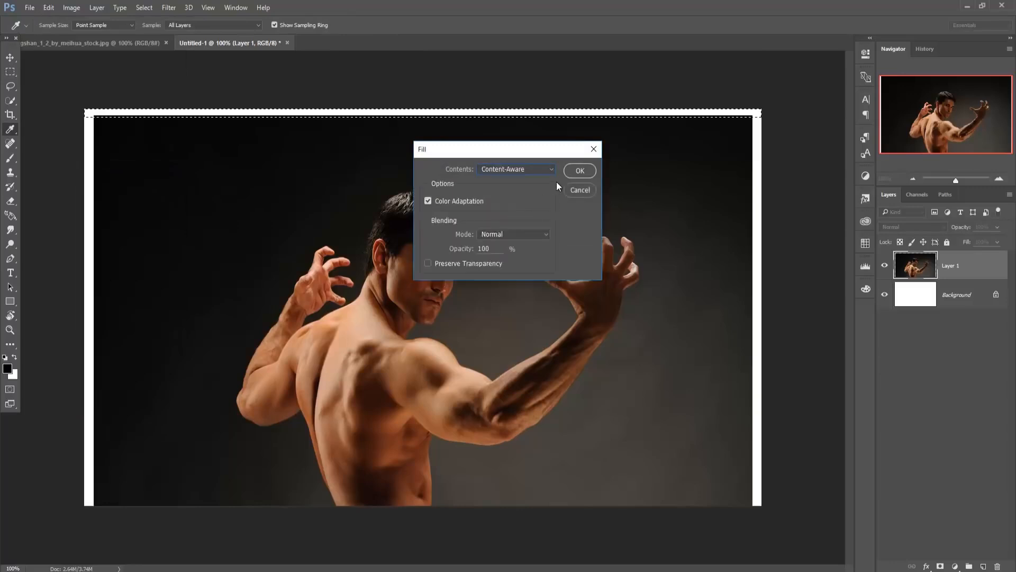
key(Return)
- Select the white strip along the canvas's left edge and fill it with Content-Aware
drag(84, 108, 97, 532)
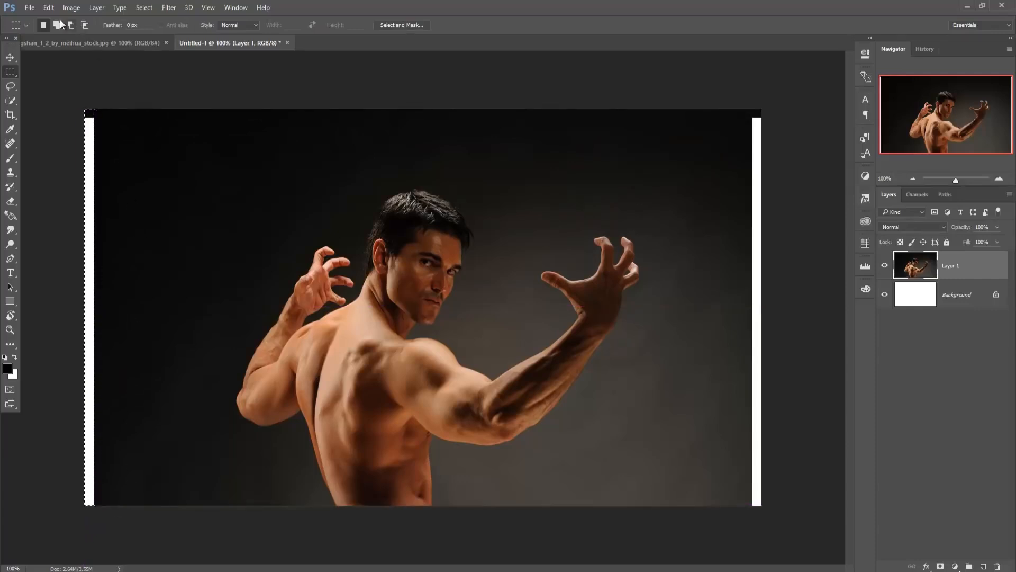
click(48, 7)
click(65, 165)
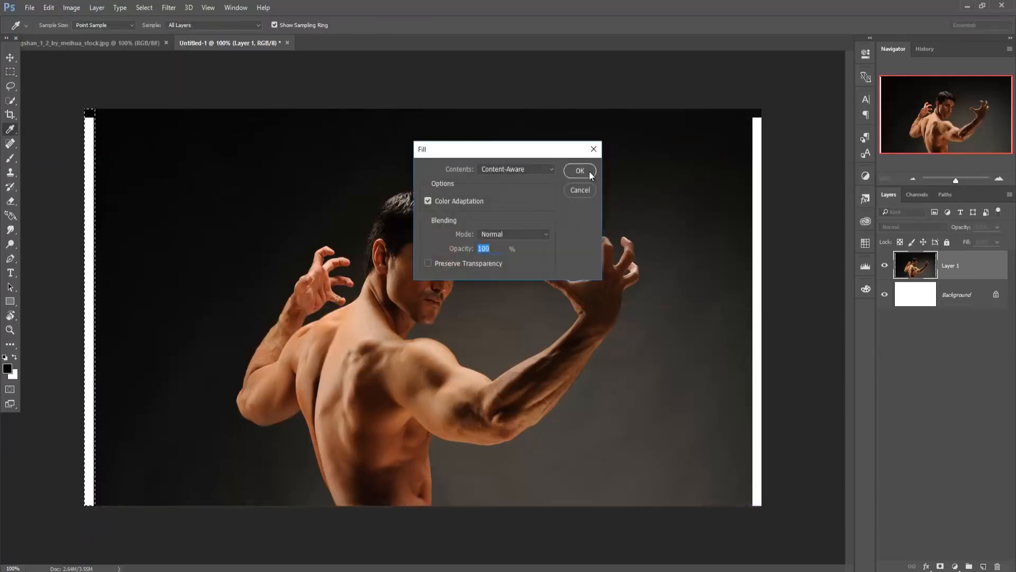
click(585, 169)
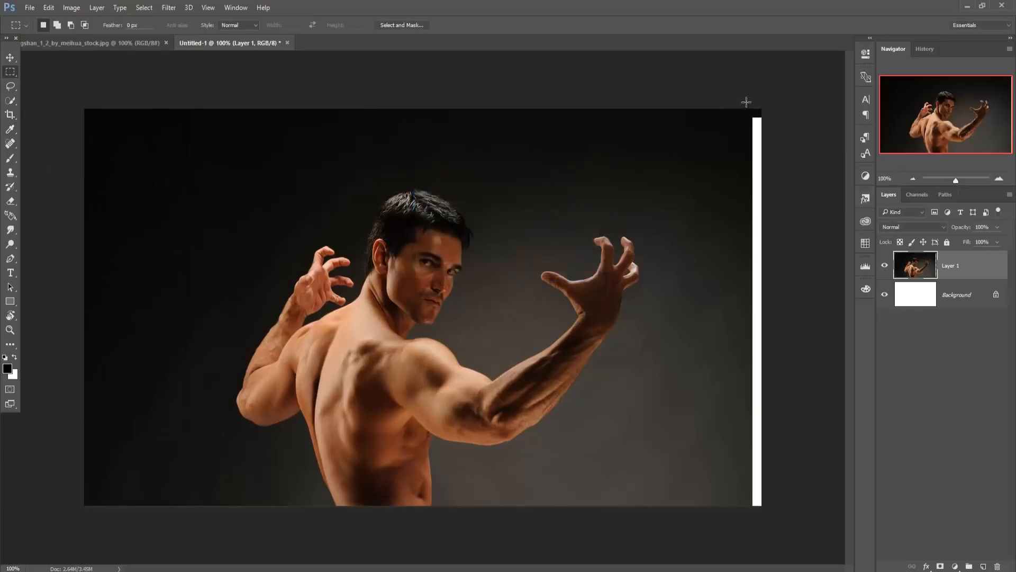
- Fill the white strip along the canvas's right edge with Content-Aware, and deselect
drag(746, 102, 775, 544)
click(48, 8)
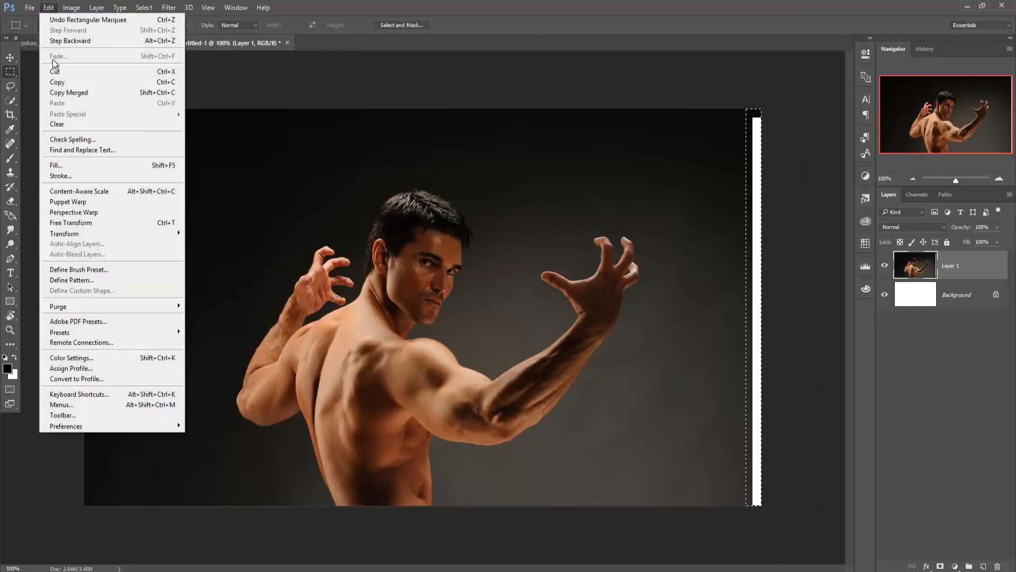
click(55, 165)
click(578, 170)
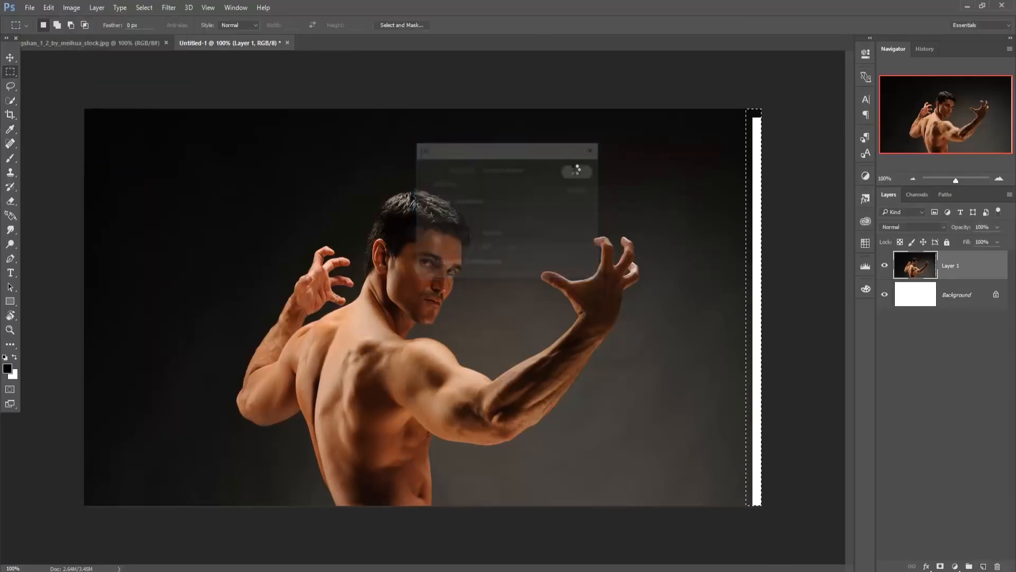
click(144, 7)
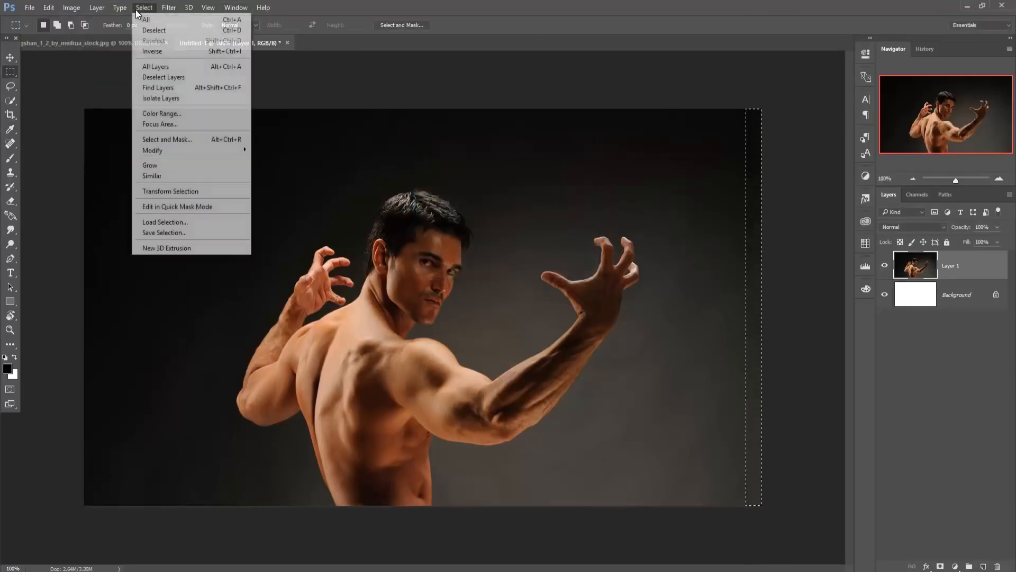
click(158, 30)
- Crop the image to the existing canvas bounds with Delete Cropped Pixels on to discard the layer's overhang
click(10, 57)
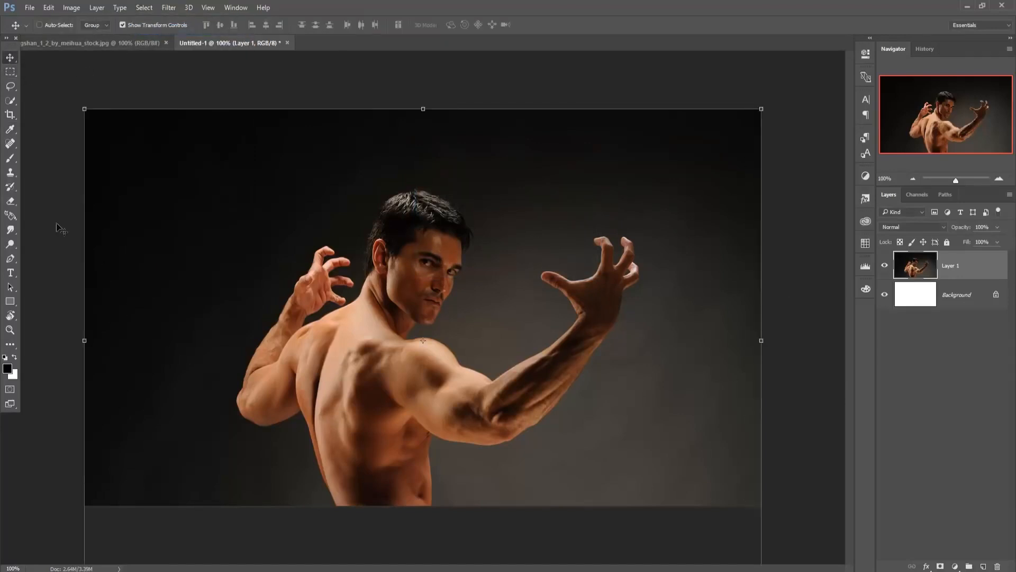
click(9, 115)
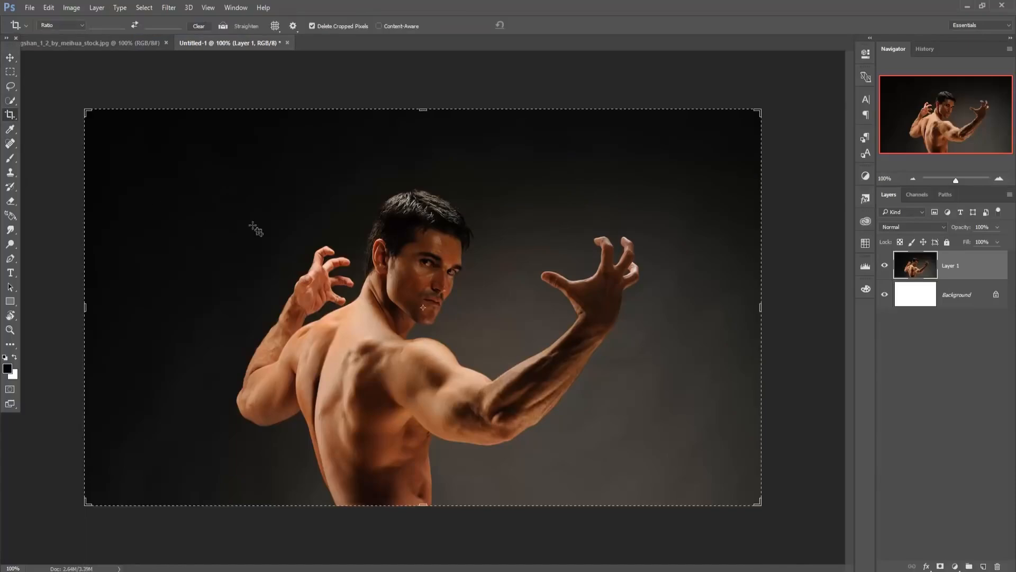
click(421, 346)
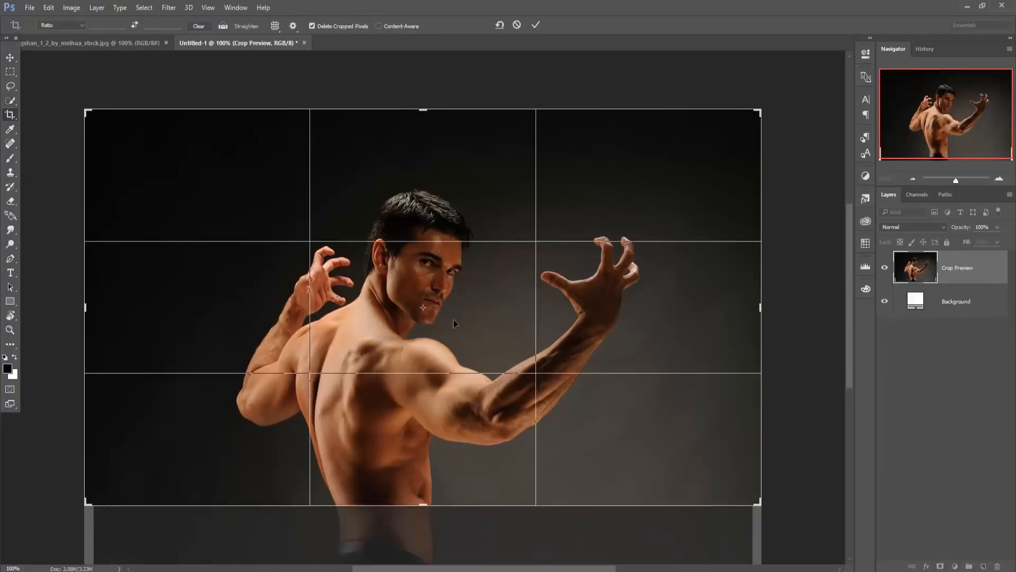
click(537, 24)
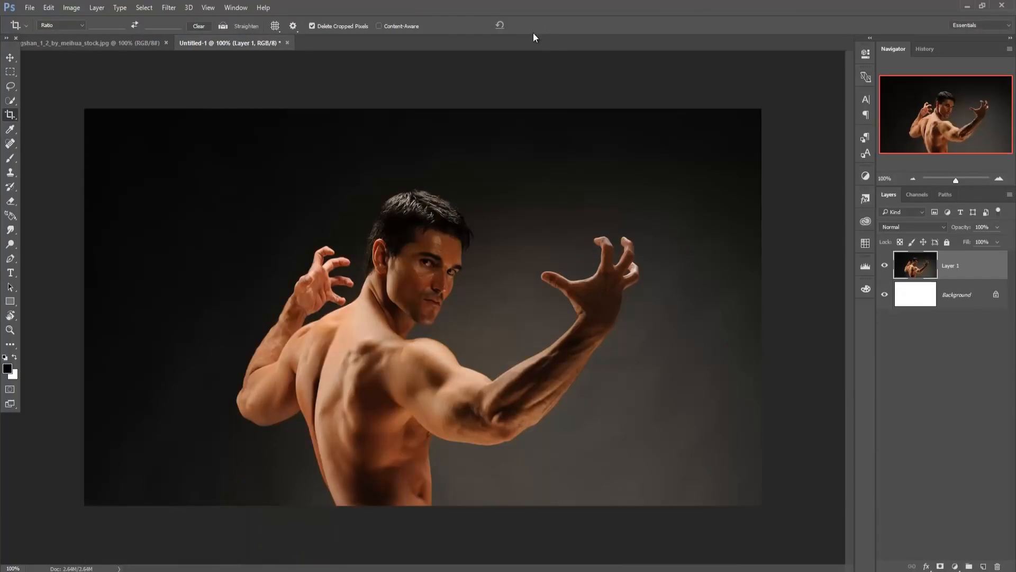
key(v)
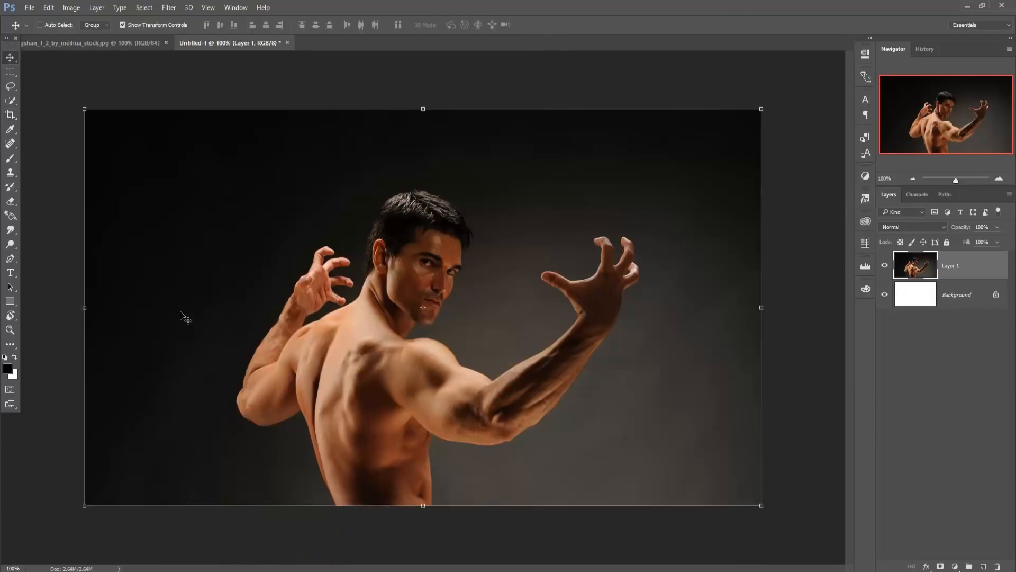
- Start a Pen tool path at the waist on the image's lower edge and trace the back's outline up to the armpit
click(9, 258)
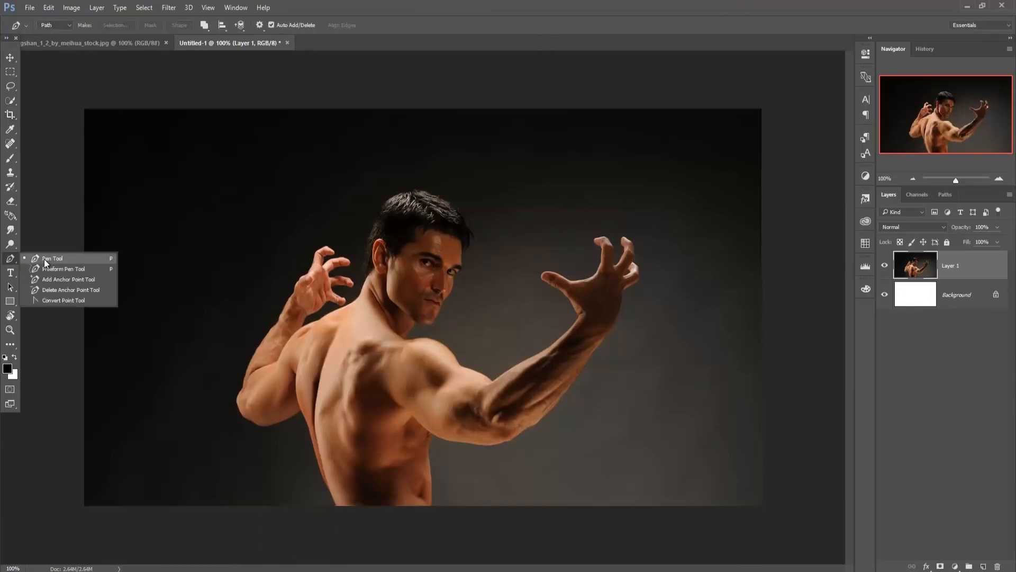
click(46, 261)
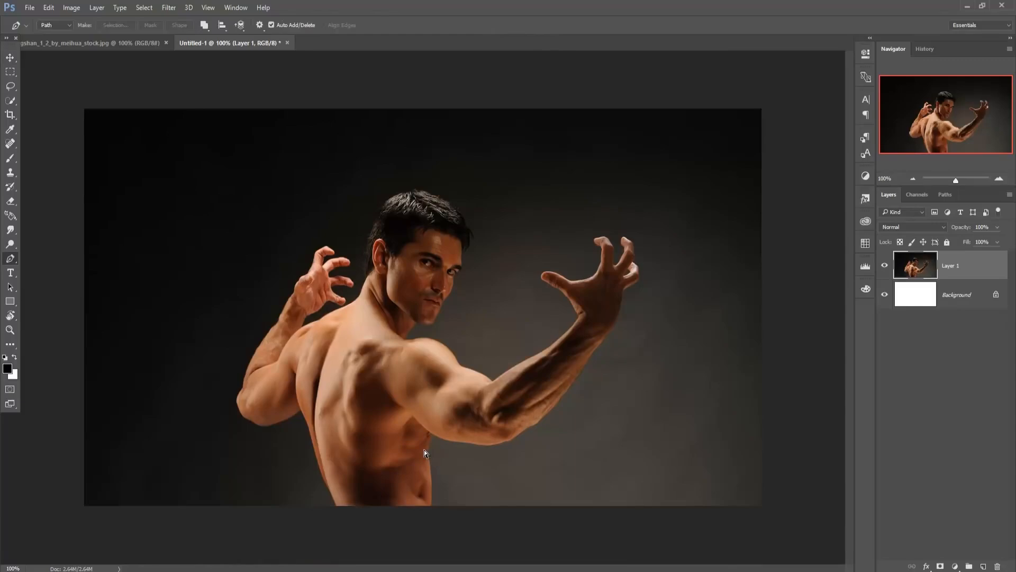
key(ctrl+plus)
key(ctrl+plus)
key(ctrl+plus)
drag(413, 488, 463, 397)
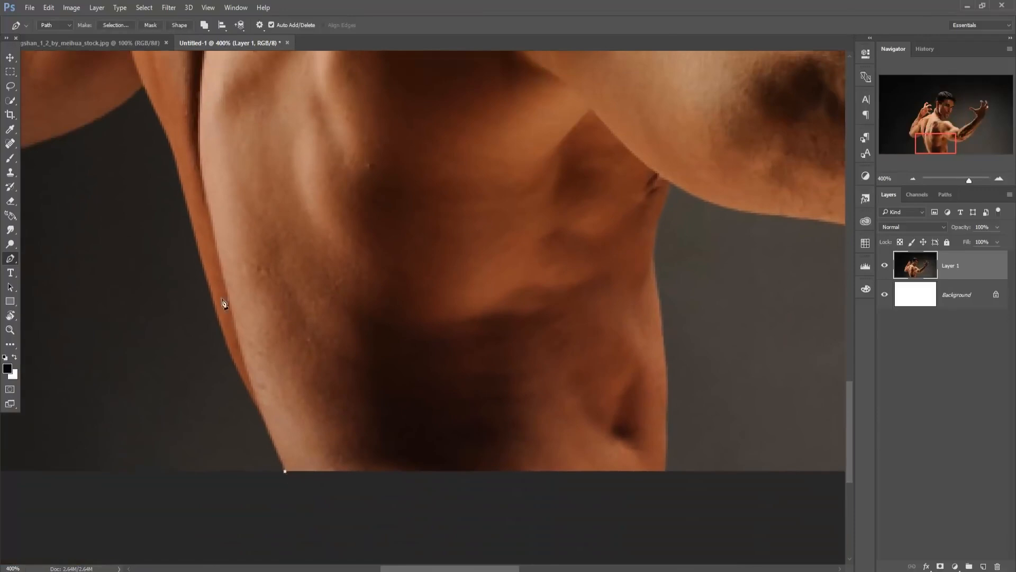
click(165, 127)
click(268, 430)
click(182, 181)
drag(204, 209, 291, 483)
click(230, 360)
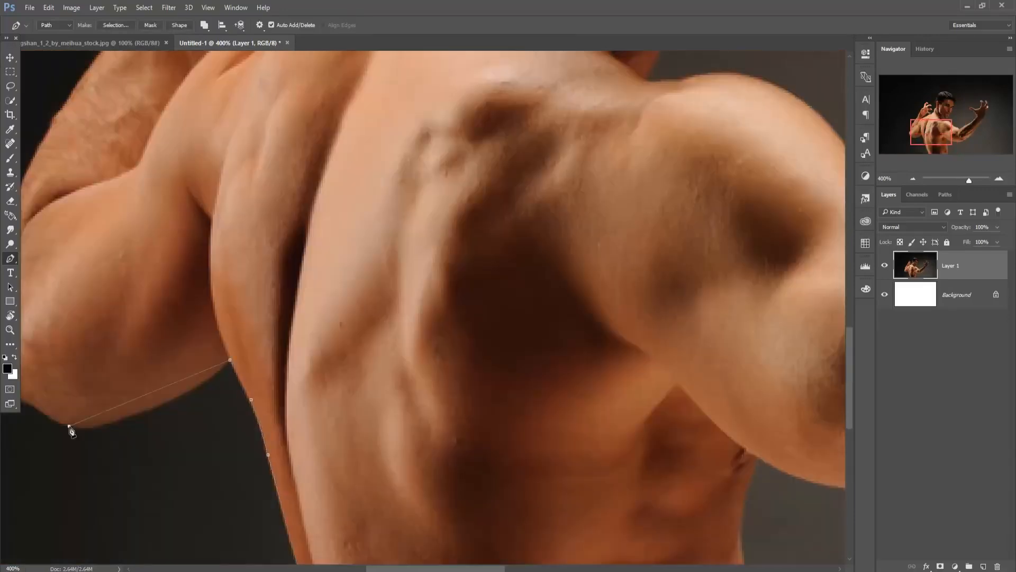
- Continue the pen path along the underside of the raised rear upper arm and around the elbow
click(68, 426)
drag(105, 412, 105, 424)
drag(166, 392, 456, 413)
click(263, 340)
click(309, 386)
drag(308, 386, 323, 415)
click(342, 428)
- Extend the pen path up the outer edge of the rear forearm
click(289, 282)
drag(277, 310, 268, 316)
drag(296, 249, 294, 250)
drag(366, 118, 325, 308)
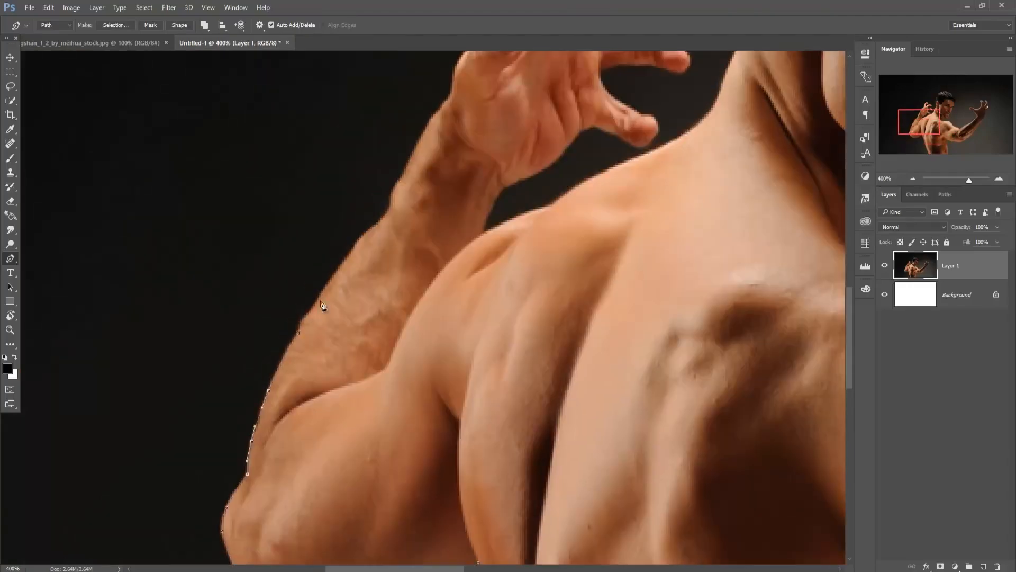
click(307, 315)
- Continue the pen path up the outside of the rear hand, around its uppermost finger and onto the second finger
drag(455, 89, 395, 310)
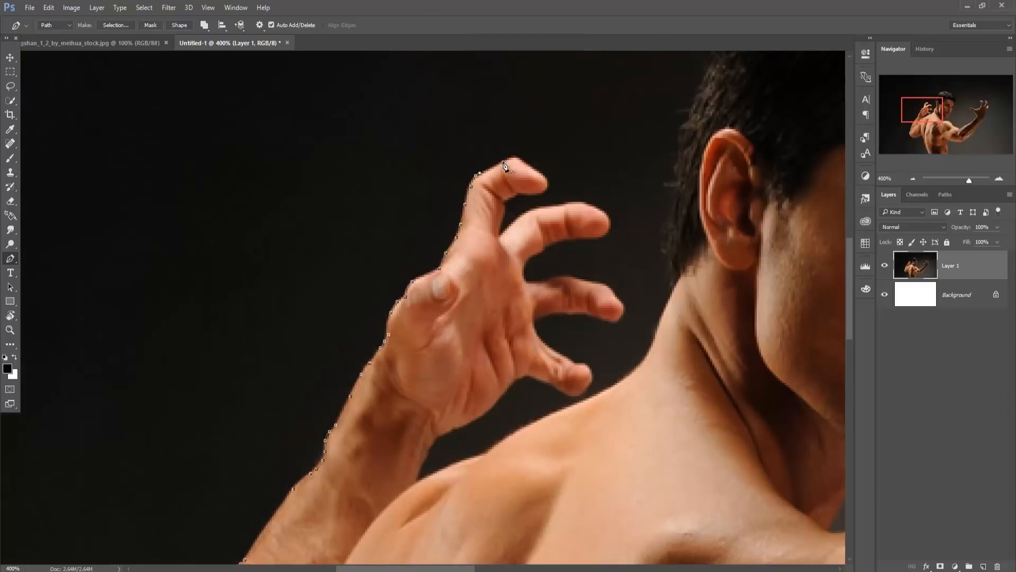
click(514, 198)
click(508, 200)
click(505, 205)
click(503, 218)
click(501, 229)
click(499, 237)
click(510, 226)
drag(524, 215, 528, 211)
- Trace the pen path along the underside of the second finger and into the gap before the third finger
click(606, 232)
click(585, 237)
click(561, 240)
click(543, 250)
click(528, 262)
click(526, 269)
click(525, 277)
click(530, 281)
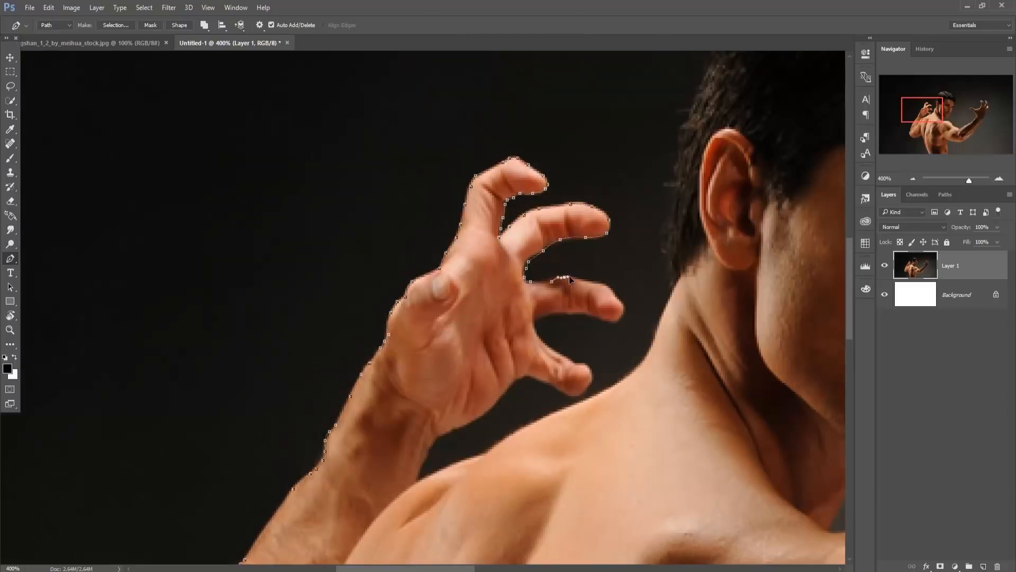
- Trace the pen path around the remaining fingers, the heel of the rear hand and the wrist down to the shoulder
click(480, 416)
click(453, 429)
click(437, 438)
click(423, 464)
click(416, 482)
- Continue the pen path along the top of the rear shoulder to the base of the neck
drag(455, 465, 466, 460)
click(486, 456)
click(524, 427)
click(577, 402)
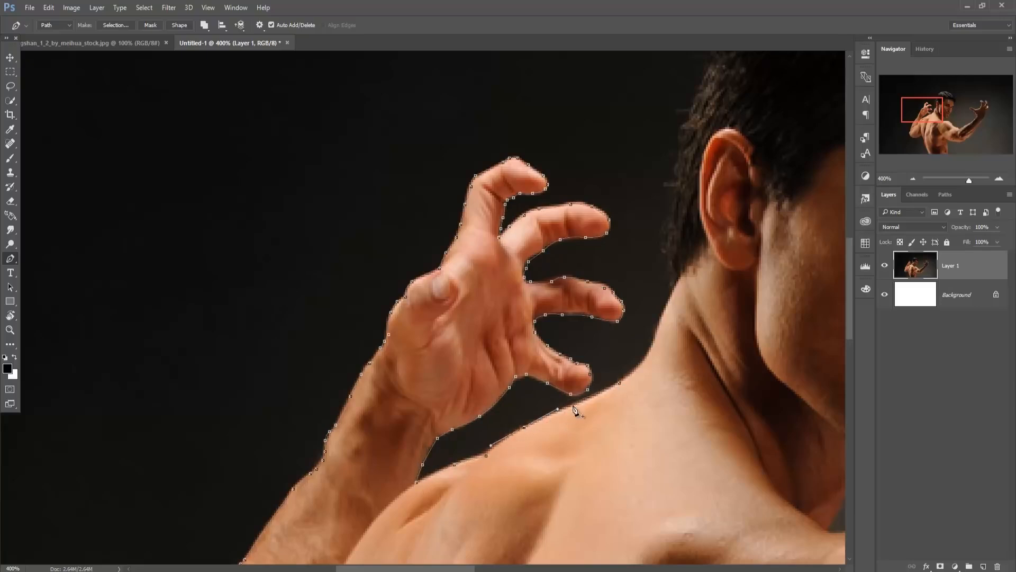
click(619, 383)
click(652, 349)
- Extend the pen path up the back of the neck and along the hair behind the ear
click(661, 319)
click(675, 284)
click(669, 223)
click(675, 190)
- Trace the pen path over the crown of the hair and down to the tip of the fringe
drag(681, 169, 119, 398)
click(475, 241)
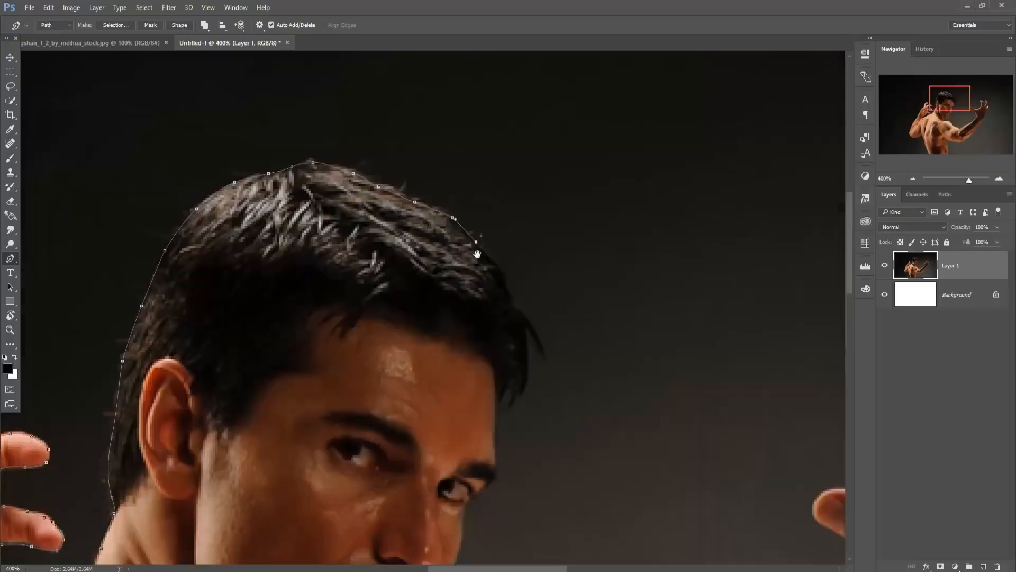
click(496, 266)
click(511, 292)
click(530, 324)
click(544, 359)
- Continue the pen path around the fringe hair and down the front of the forehead
click(524, 361)
click(513, 401)
click(492, 482)
drag(487, 487, 430, 227)
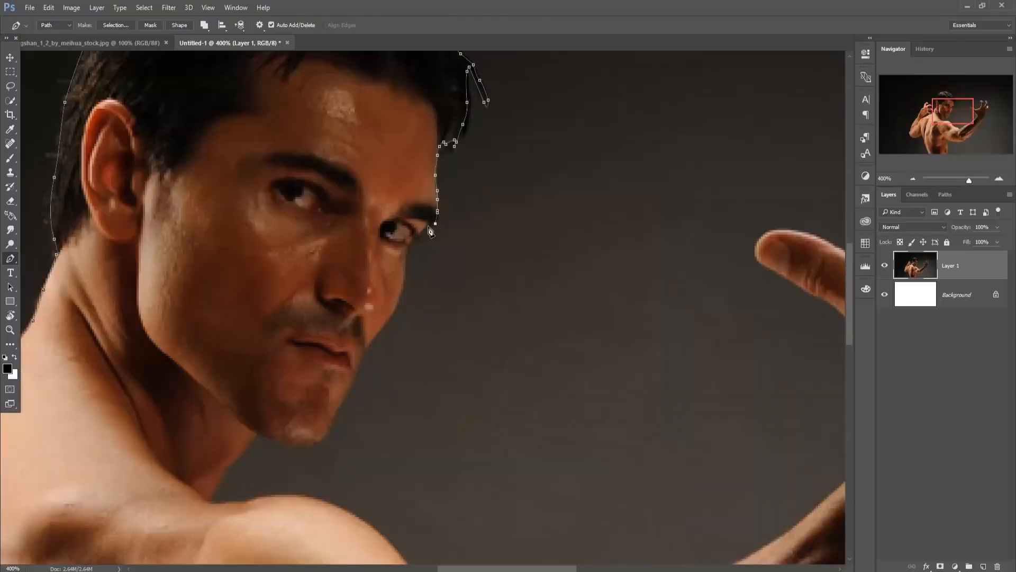
- Trace the pen path along the face profile from the brow past the cheek and lips to the chin
click(412, 243)
click(406, 253)
click(405, 277)
click(395, 302)
click(387, 322)
click(367, 347)
click(351, 379)
click(341, 400)
click(330, 417)
click(328, 429)
click(300, 448)
- Extend the pen path under the jaw, down the neck and over the curve of the front shoulder
click(256, 433)
click(250, 439)
drag(242, 453, 367, 263)
drag(471, 321, 526, 351)
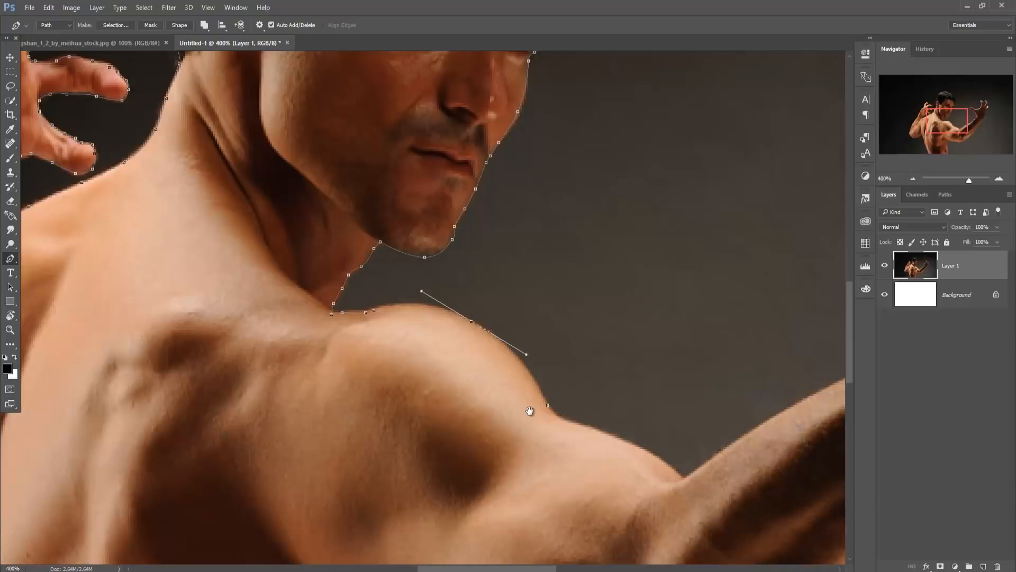
drag(531, 411, 397, 264)
- Trace the pen path along the top of the front upper arm, into the elbow crease and up the forearm
click(413, 258)
click(418, 264)
click(426, 273)
drag(515, 305, 540, 318)
click(551, 333)
drag(664, 262, 264, 423)
click(364, 364)
click(412, 325)
drag(436, 305, 440, 302)
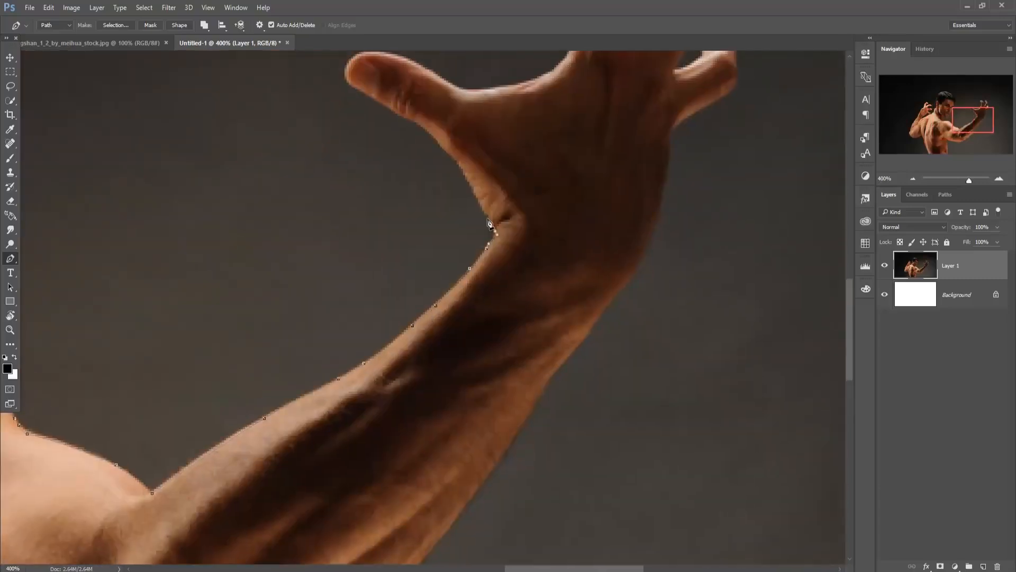
- Continue the pen path from the front wrist around the lower side and tip of the thumb
click(484, 211)
click(470, 178)
click(457, 160)
click(423, 127)
click(406, 116)
drag(372, 97, 365, 92)
drag(346, 81, 343, 74)
drag(355, 57, 355, 194)
- Trace the pen path up the inner side of the front hand's index finger to its tip
click(582, 160)
click(584, 152)
click(588, 114)
click(590, 99)
click(582, 88)
click(561, 77)
click(556, 64)
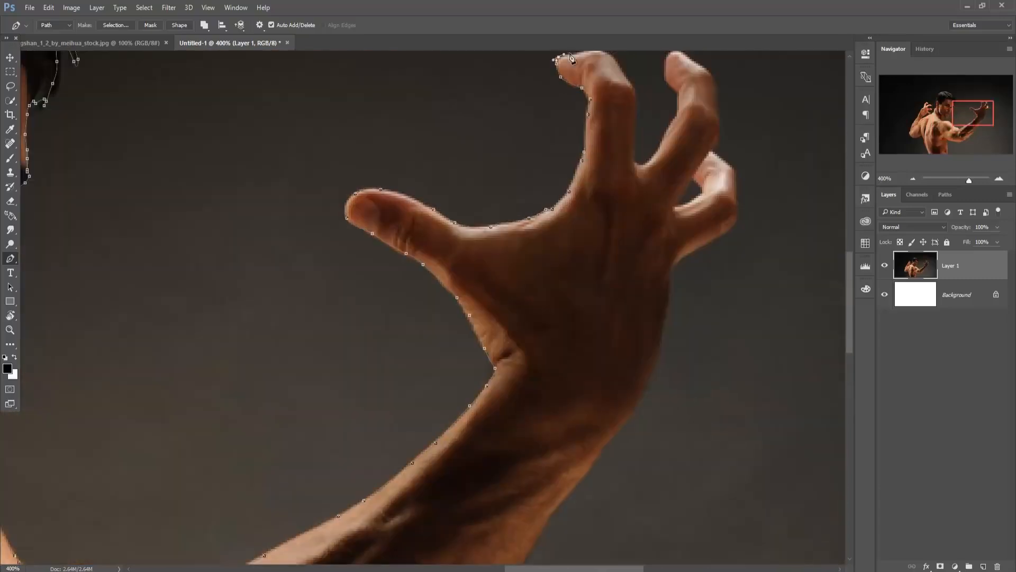
drag(559, 57, 510, 213)
- Outline the gap between the front hand's fingers and the remaining fingers with the pen path
click(589, 322)
click(600, 322)
click(632, 268)
click(662, 228)
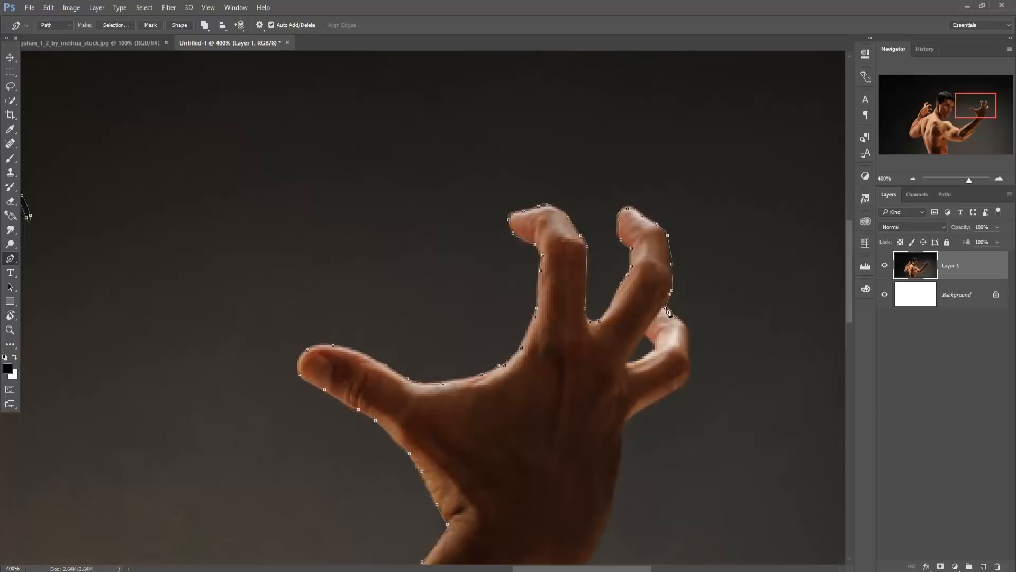
click(687, 375)
click(672, 392)
- Extend the pen path down the outer edge of the front hand and past the wrist
drag(621, 430, 517, 159)
drag(449, 337, 443, 344)
click(439, 354)
click(403, 395)
click(358, 463)
click(375, 441)
drag(361, 424, 447, 191)
- Trace the pen path along the underside of the front forearm to the elbow
click(347, 363)
click(410, 278)
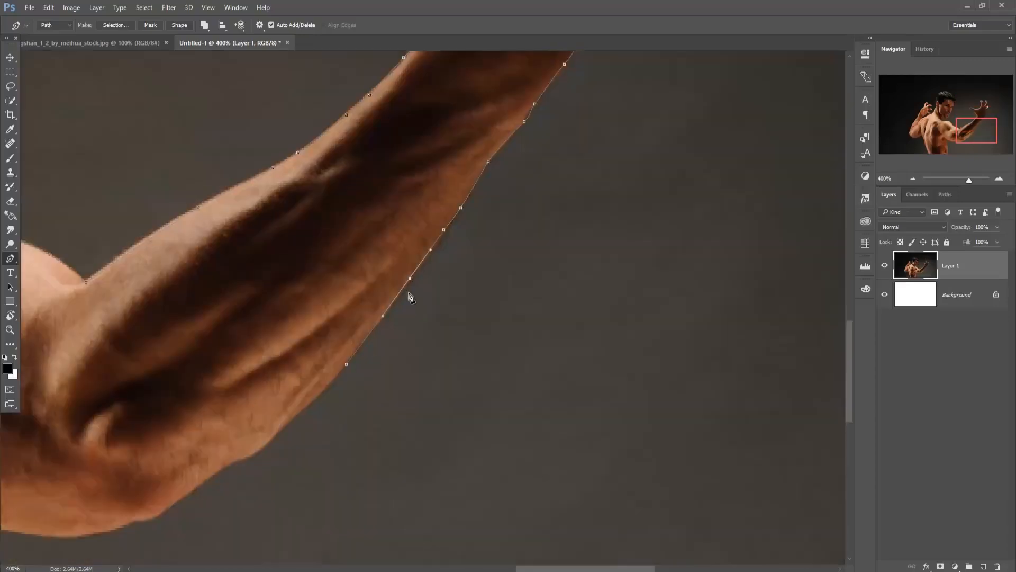
click(177, 501)
click(253, 370)
drag(112, 527, 469, 265)
- Outline the side of the torso down to the canvas edge and close the pen path along the bottom
click(301, 506)
drag(306, 294, 289, 295)
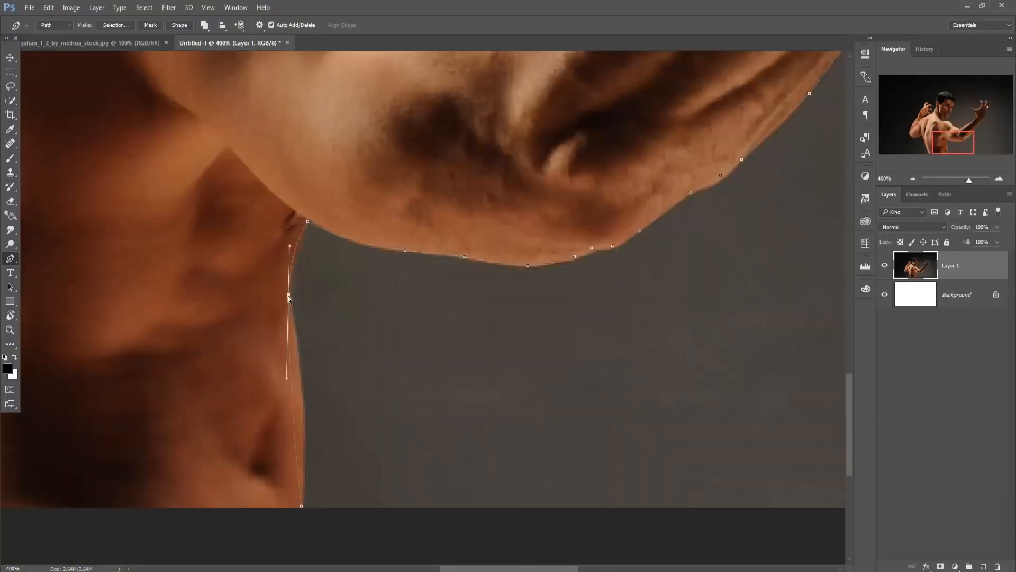
drag(291, 329, 295, 327)
drag(269, 447, 550, 317)
click(585, 381)
click(203, 378)
key(ctrl+0)
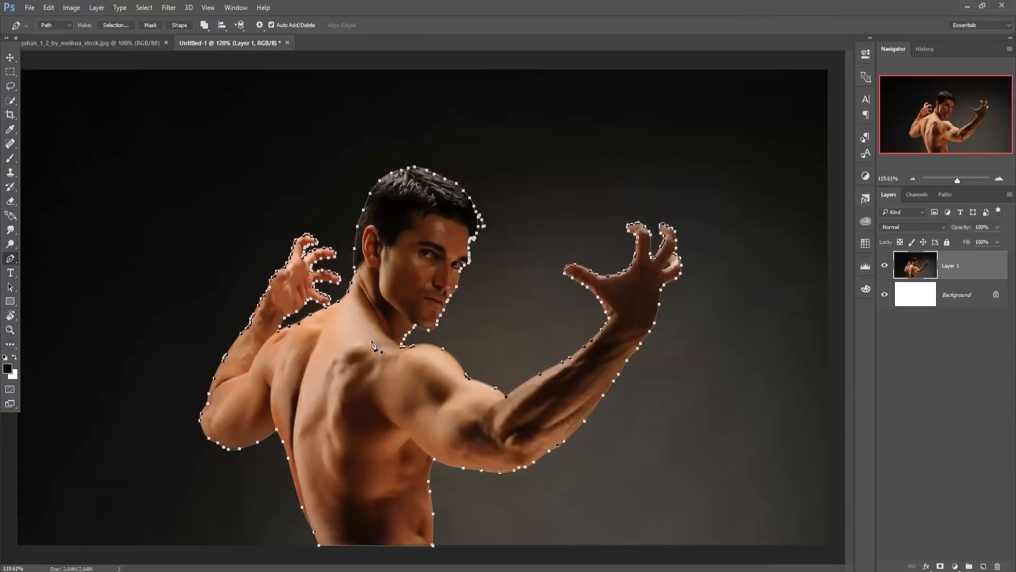
- Convert the closed path into a new anti-aliased selection with a 0-pixel feather radius
right_click(372, 345)
click(424, 111)
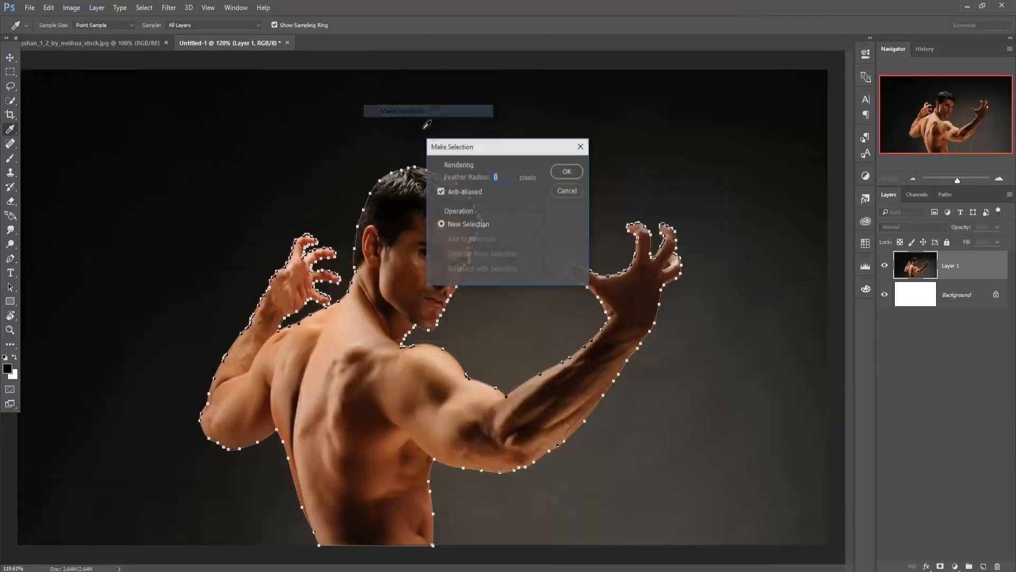
click(567, 171)
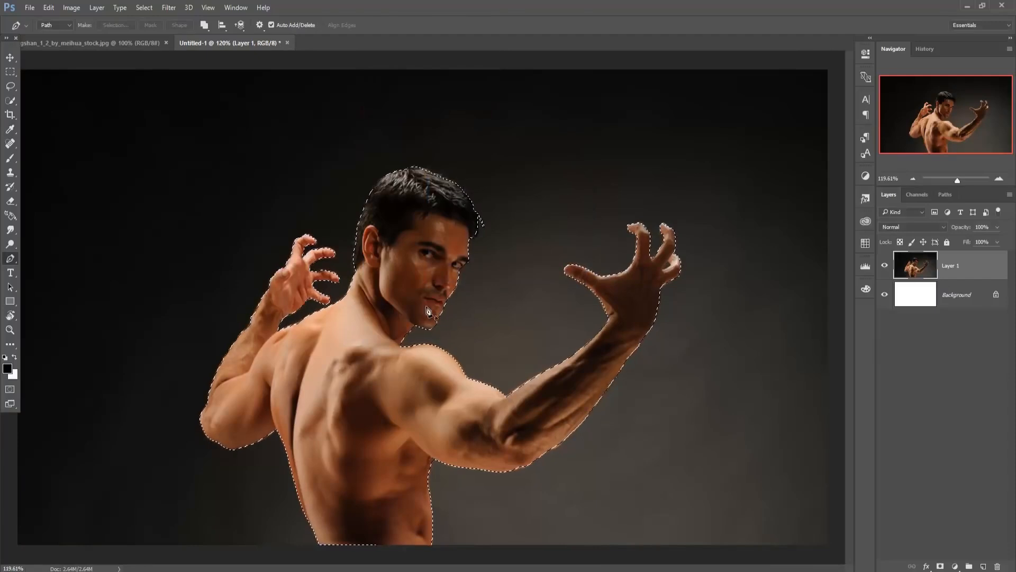
- Output the selection to a new layer through Select and Mask, and compare the cutout with Layer 1 shown and hidden
click(10, 57)
click(11, 100)
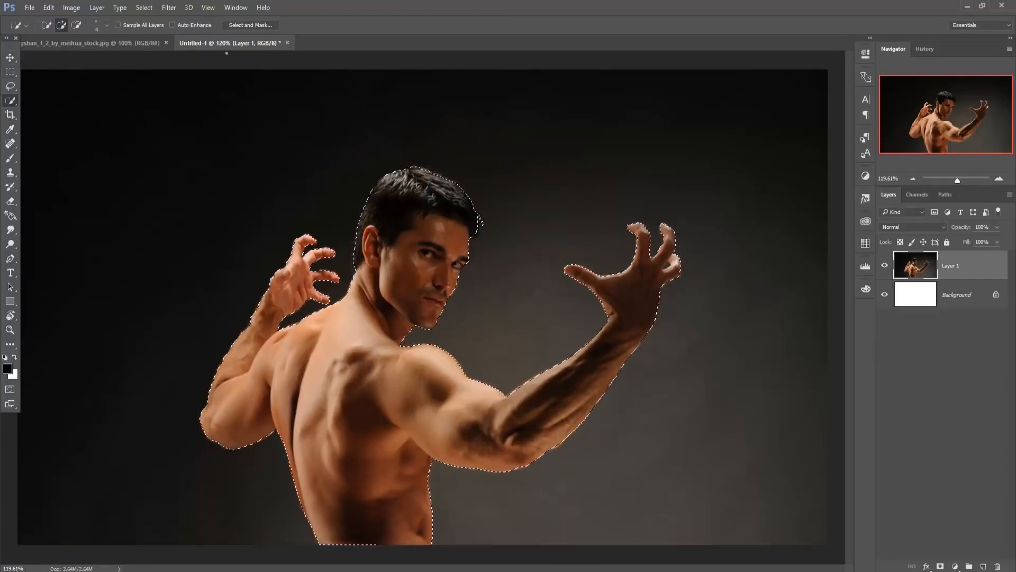
click(250, 24)
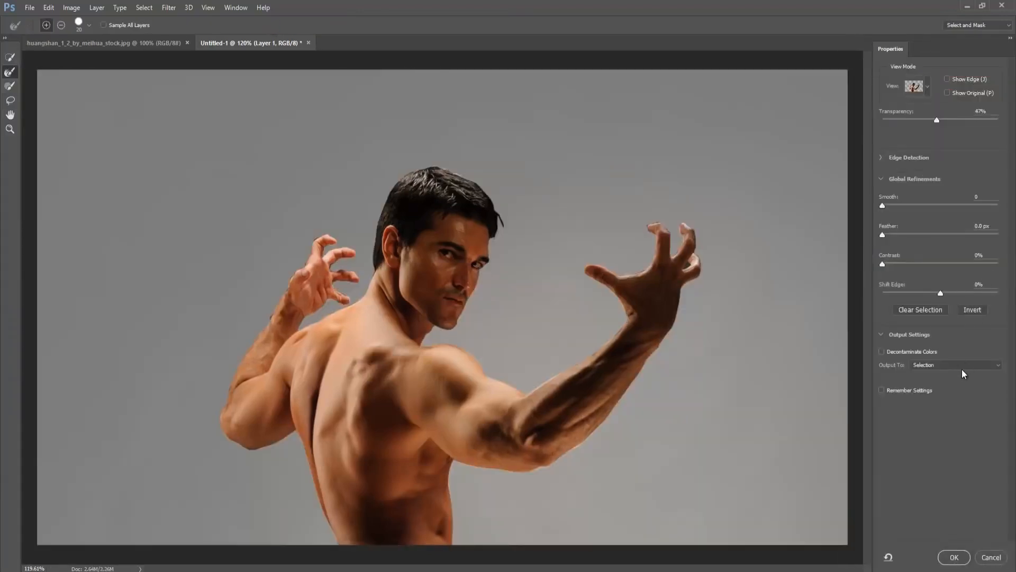
click(956, 365)
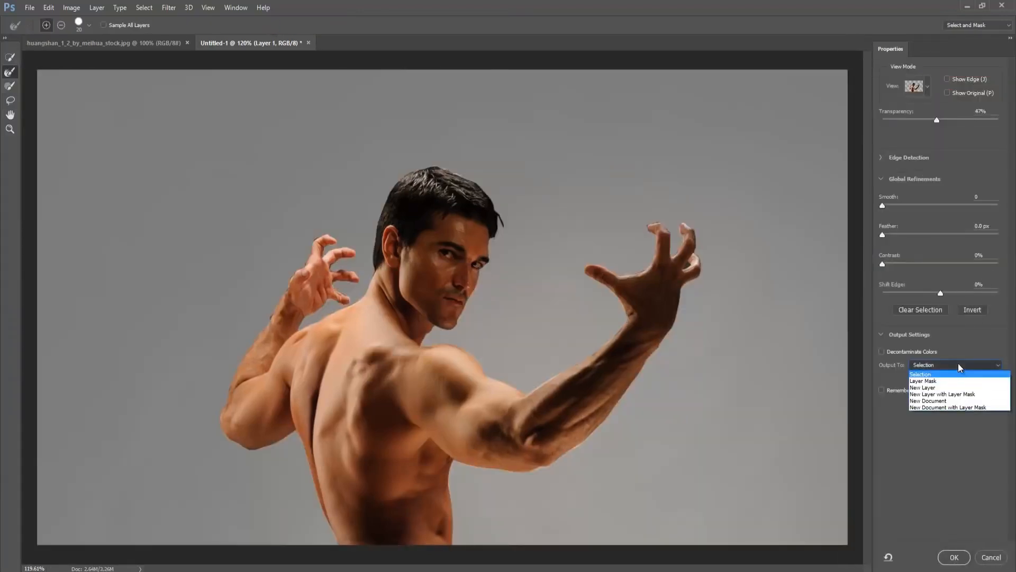
click(924, 387)
click(954, 557)
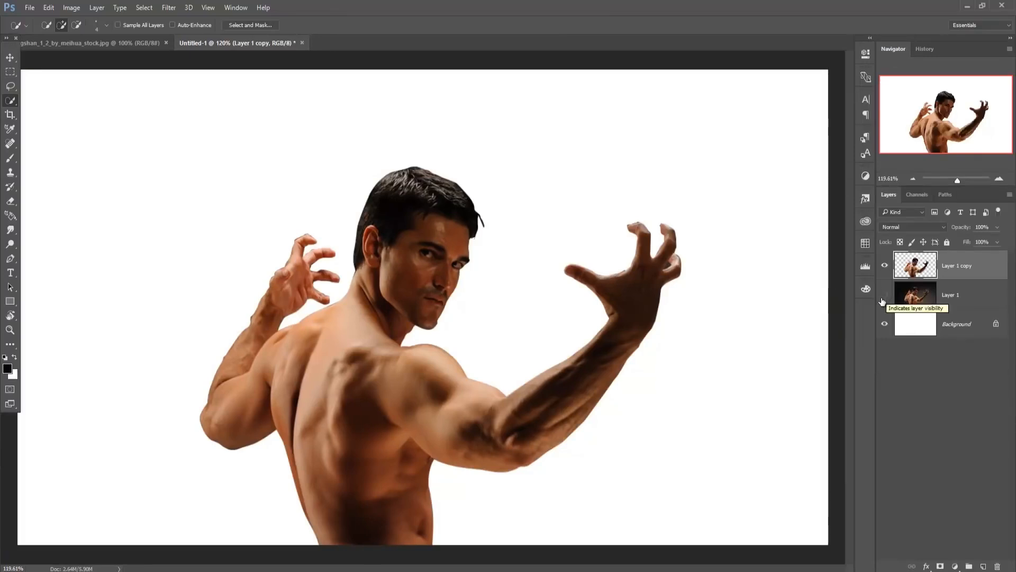
click(885, 298)
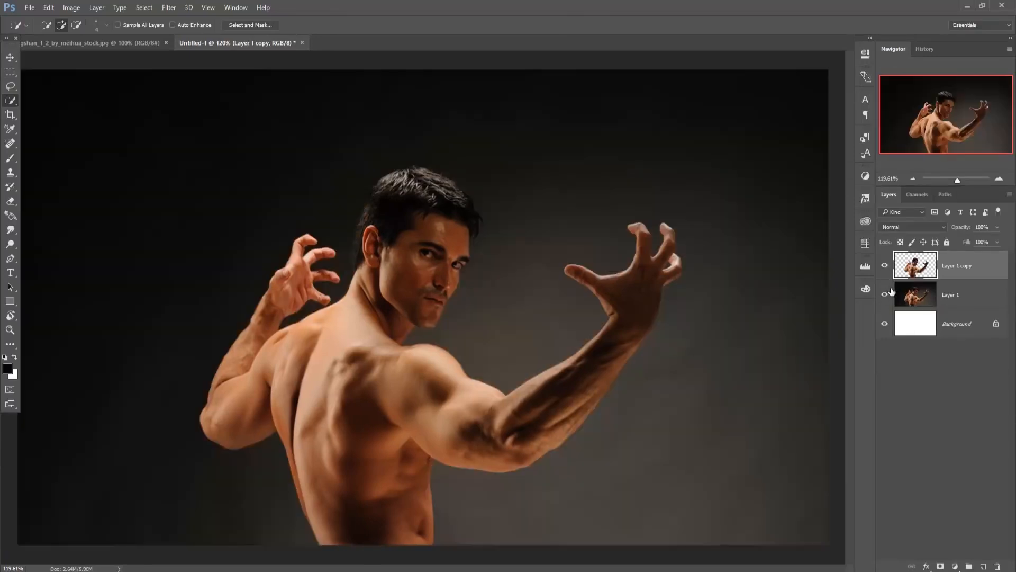
click(885, 298)
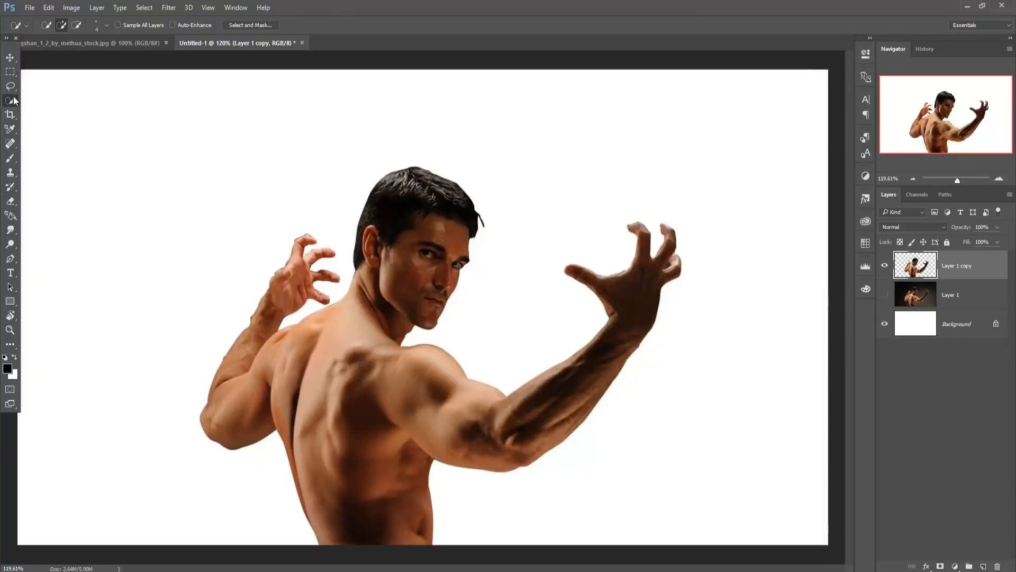
- Select the man's silhouette on Layer 1 copy using the Quick Selection tool with a 150-pixel brush
click(47, 25)
key(bracketright)
key(bracketright)
key(bracketright)
key(bracketright)
key(bracketright)
key(bracketright)
key(bracketright)
key(bracketright)
key(bracketright)
key(bracketright)
key(bracketright)
key(bracketright)
key(bracketright)
key(bracketright)
key(bracketright)
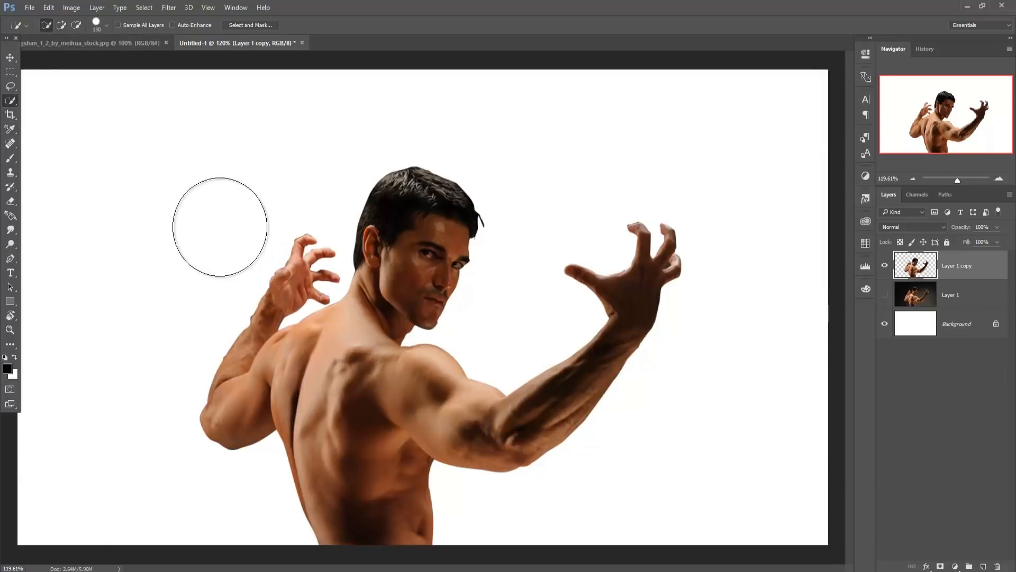
drag(208, 213, 720, 235)
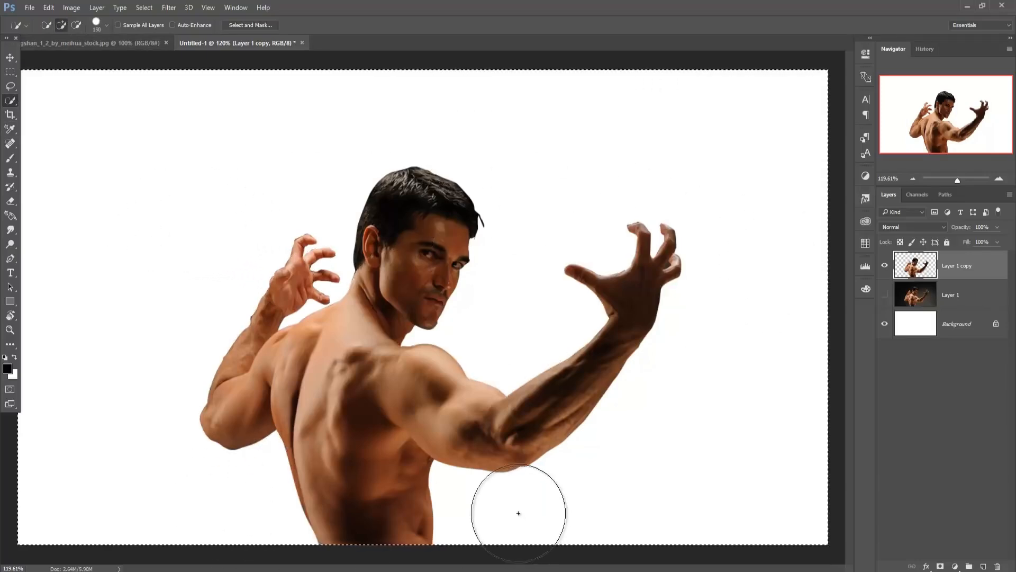
key(ctrl+d)
click(608, 389)
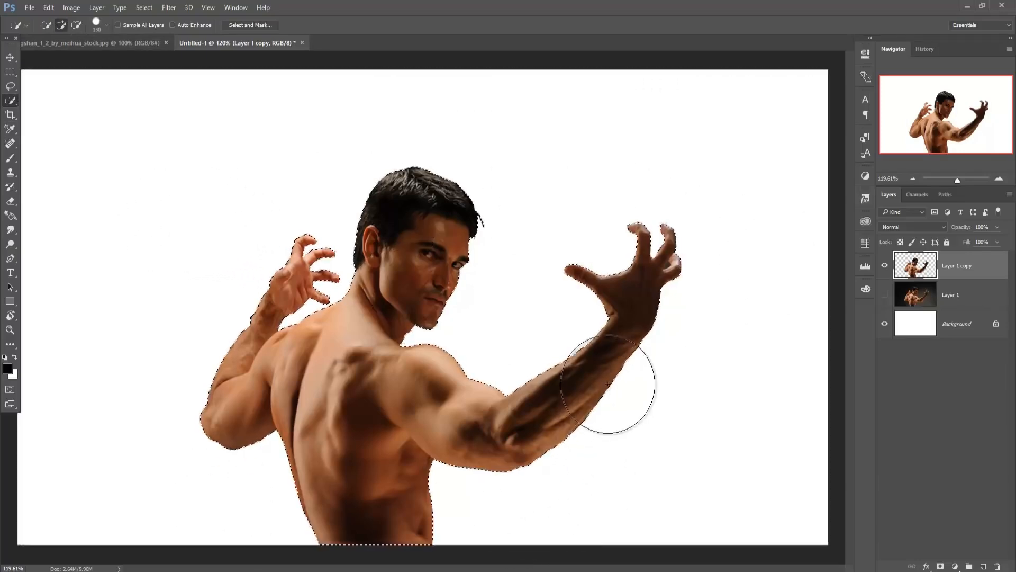
key(ctrl+minus)
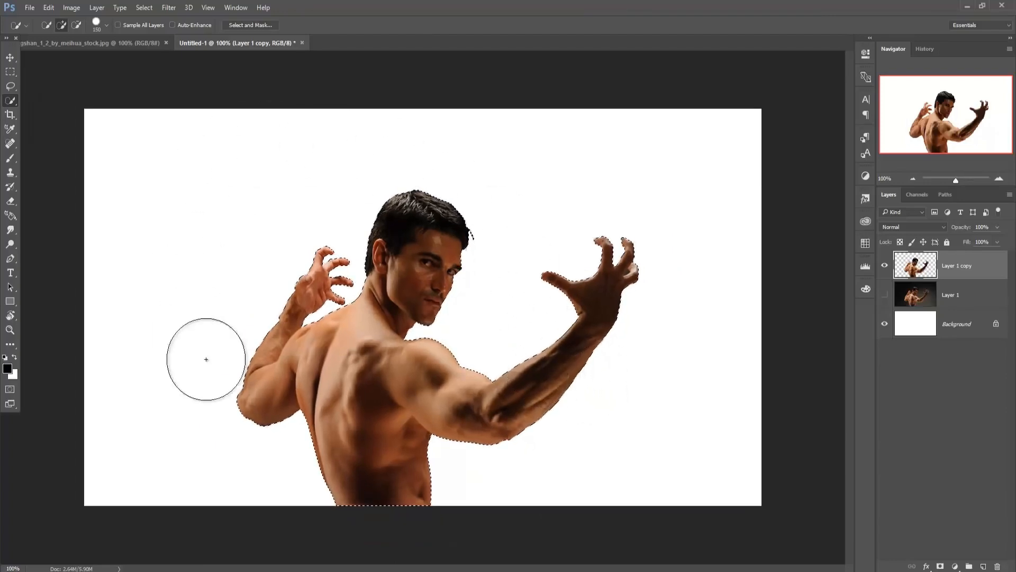
drag(502, 214, 289, 449)
key(ctrl+z)
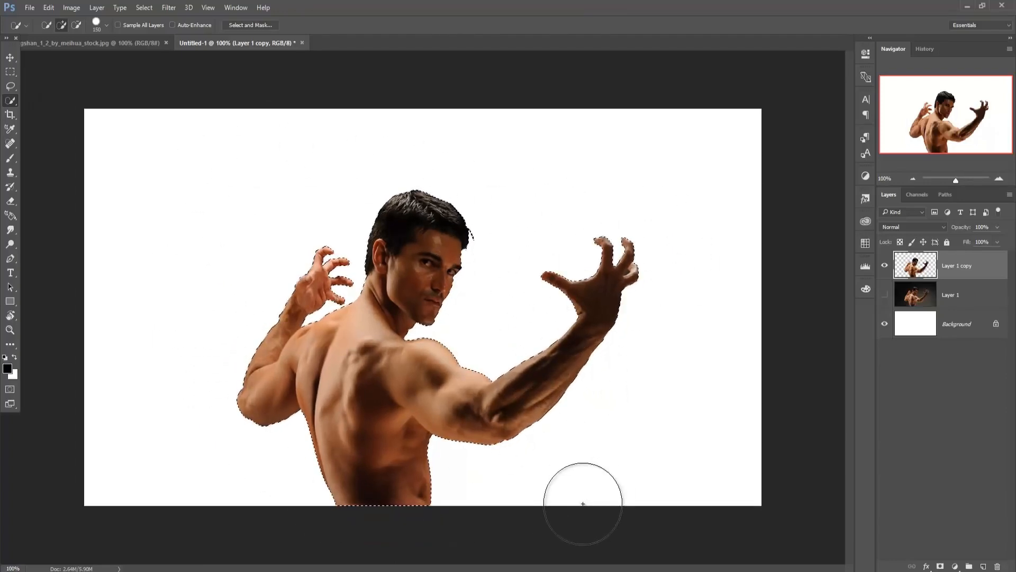
- Make Layer 1 the active layer, hide Layer 1 copy and show Layer 1
click(919, 298)
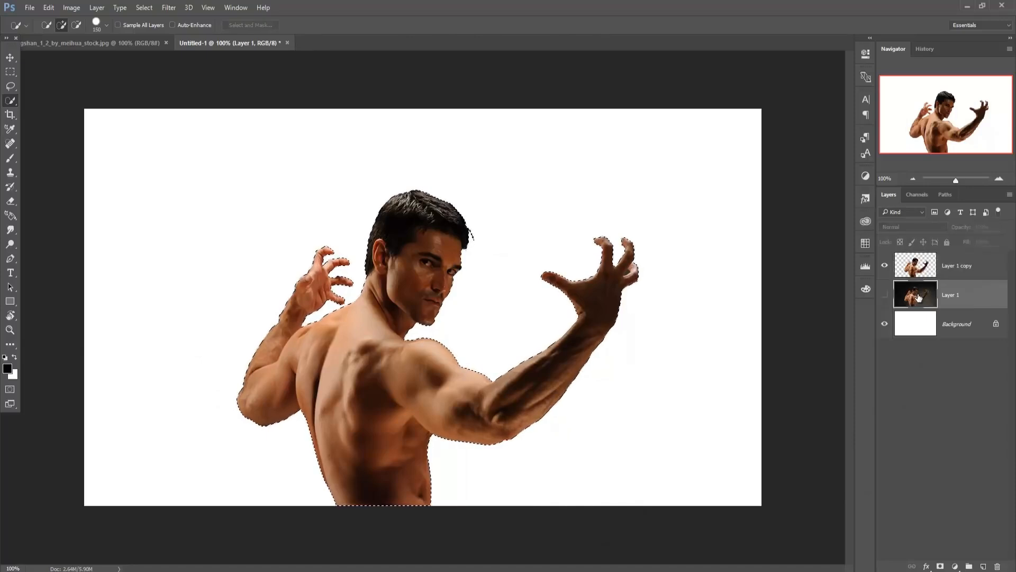
click(885, 268)
click(886, 296)
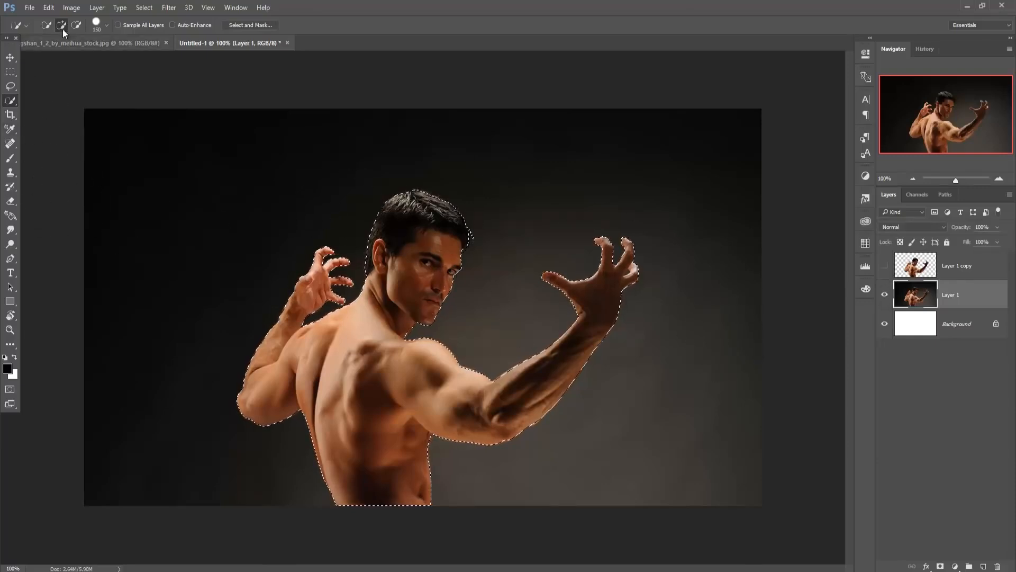
- Expand the selection around the man by 5 pixels
click(144, 8)
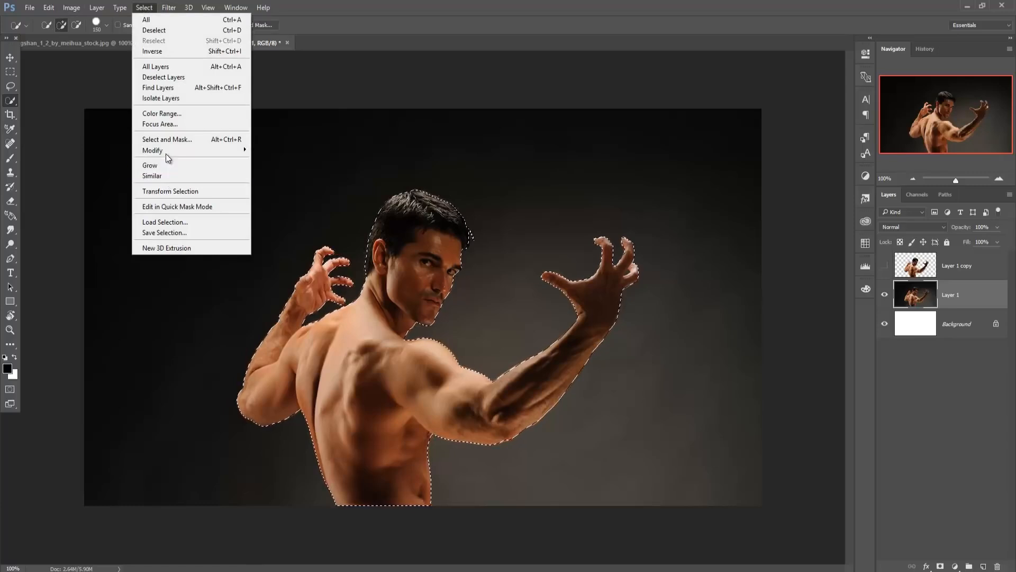
mouse_move(169, 153)
click(273, 171)
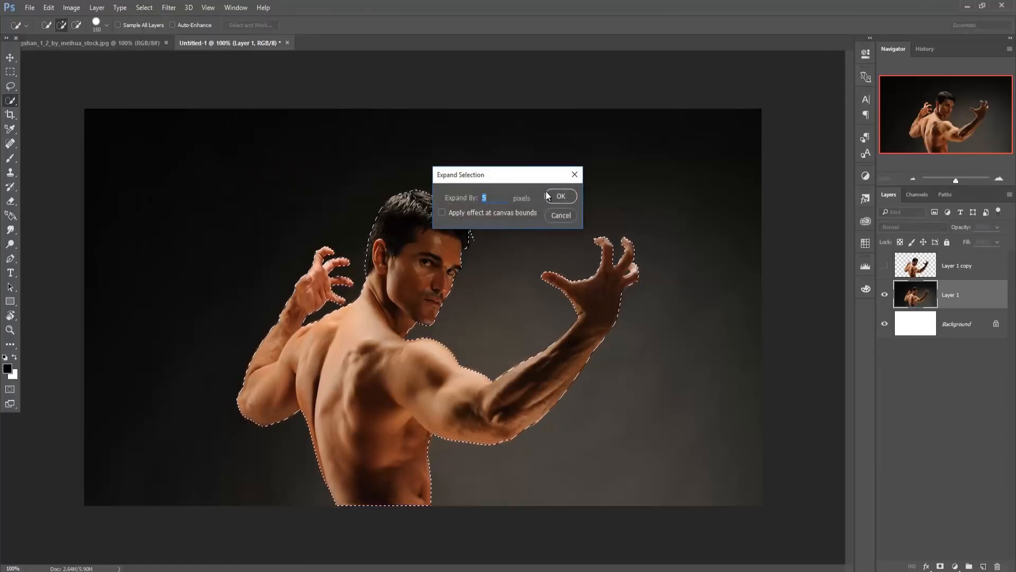
click(552, 199)
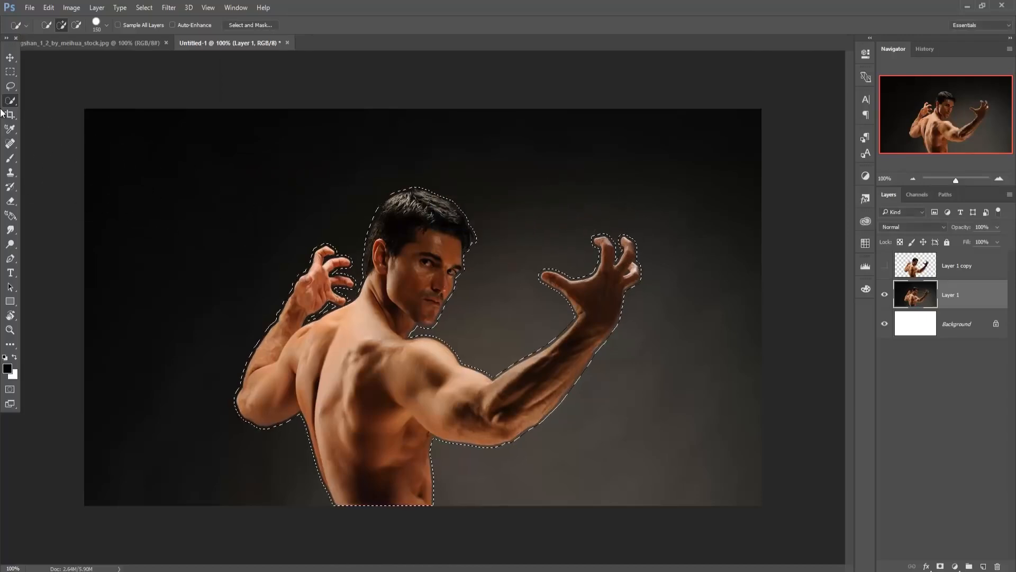
- Fill the selection on Layer 1 with Content-Aware contents in Normal mode at 100% opacity, and deselect
click(48, 8)
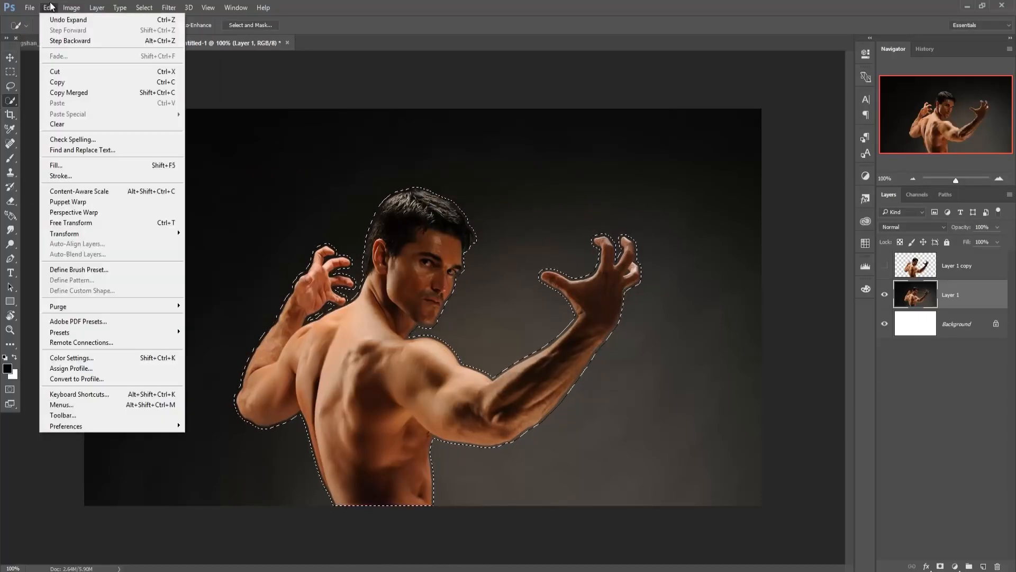
click(63, 167)
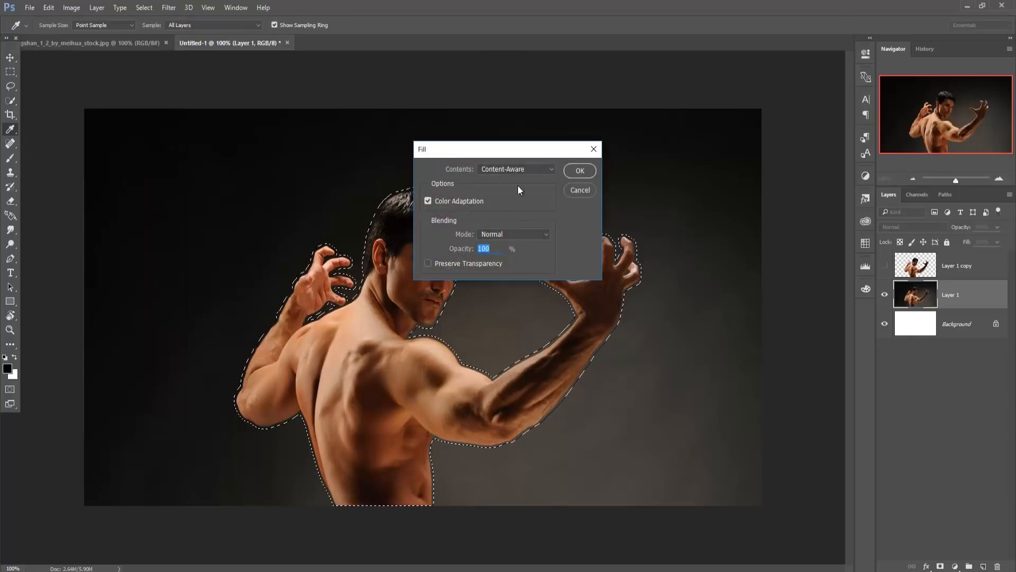
click(578, 171)
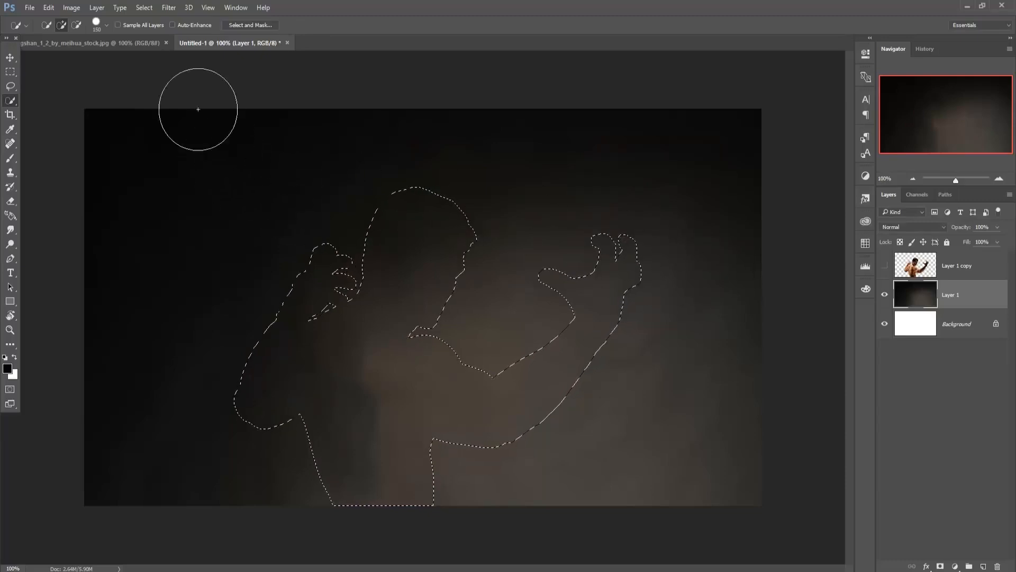
click(146, 8)
click(153, 28)
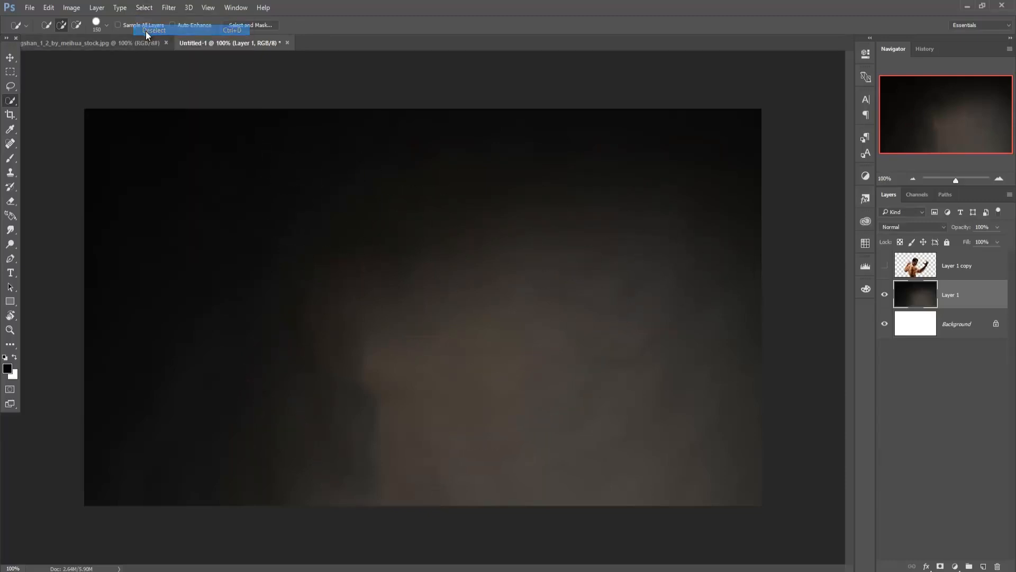
- Show Layer 1 copy again and duplicate it within the same document
click(9, 57)
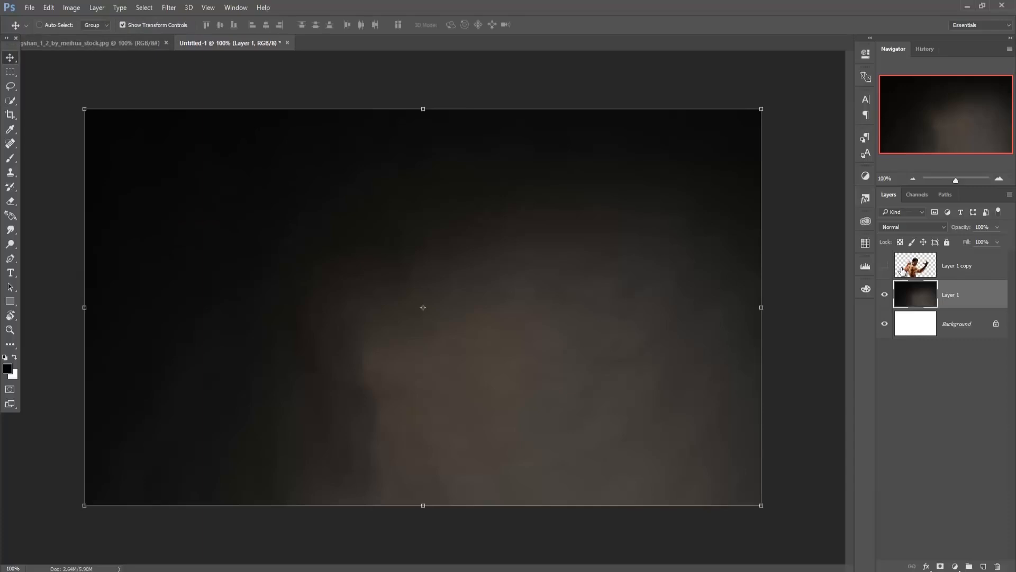
click(884, 266)
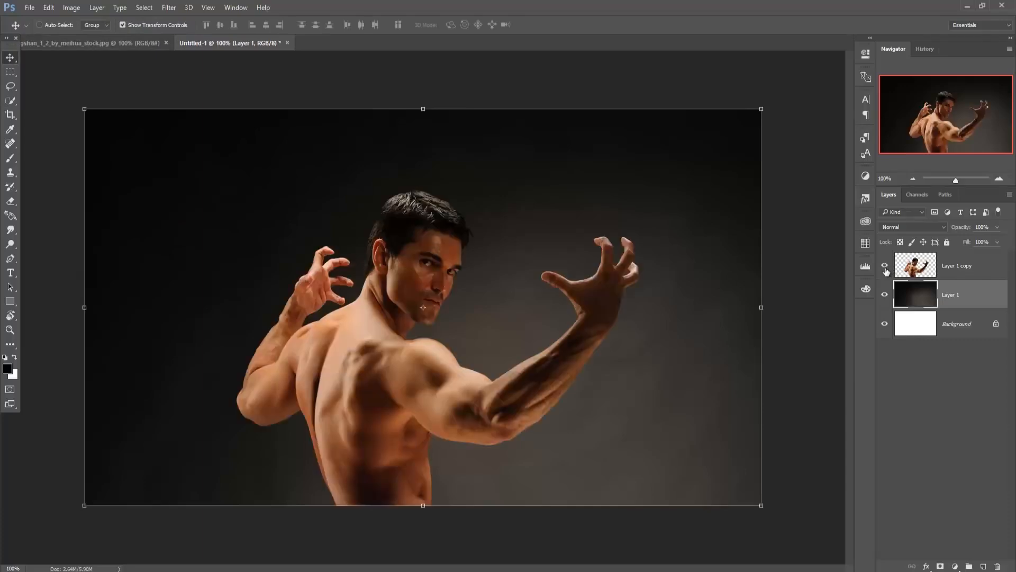
click(962, 266)
right_click(962, 267)
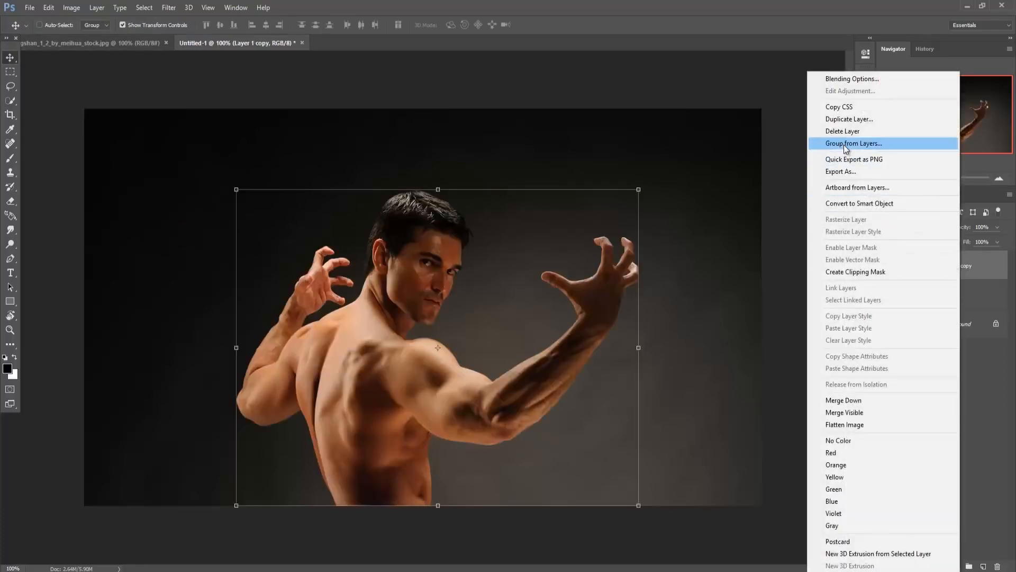
click(840, 119)
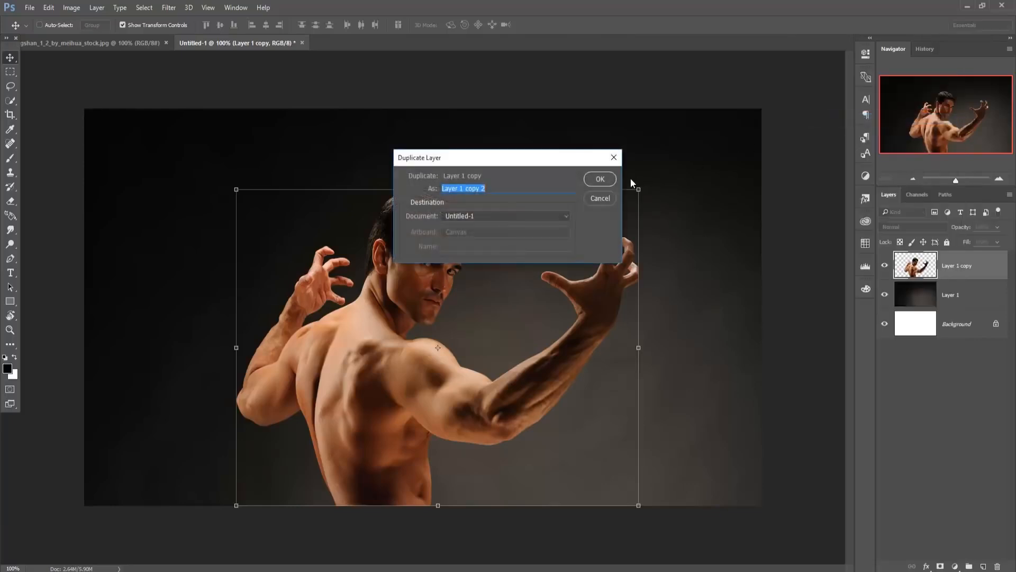
click(601, 177)
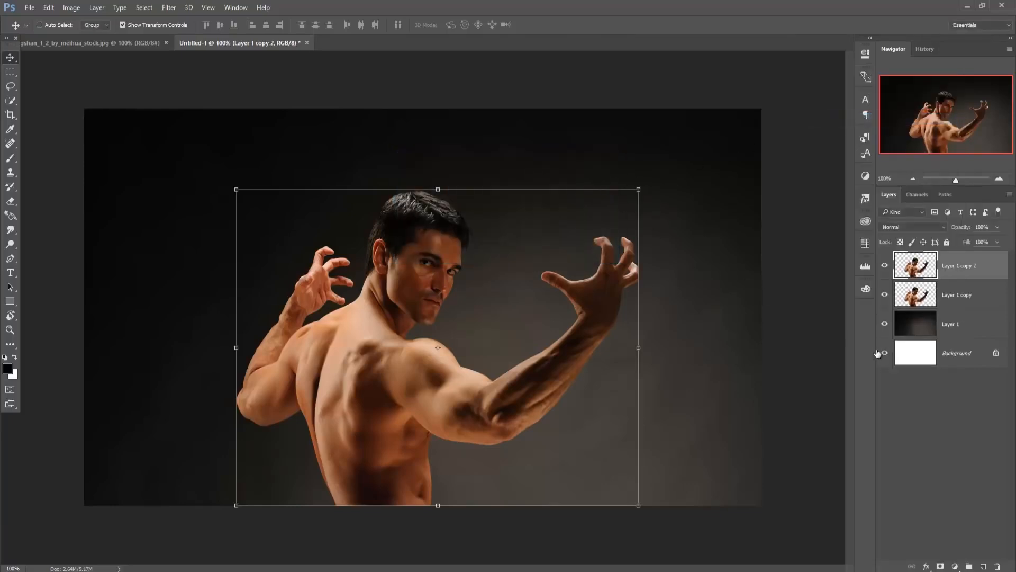
- Duplicate Layer 1 copy 2 within the same document and hide Layer 1 copy 2, keeping the new top copy active
click(885, 266)
click(884, 266)
right_click(972, 268)
click(853, 119)
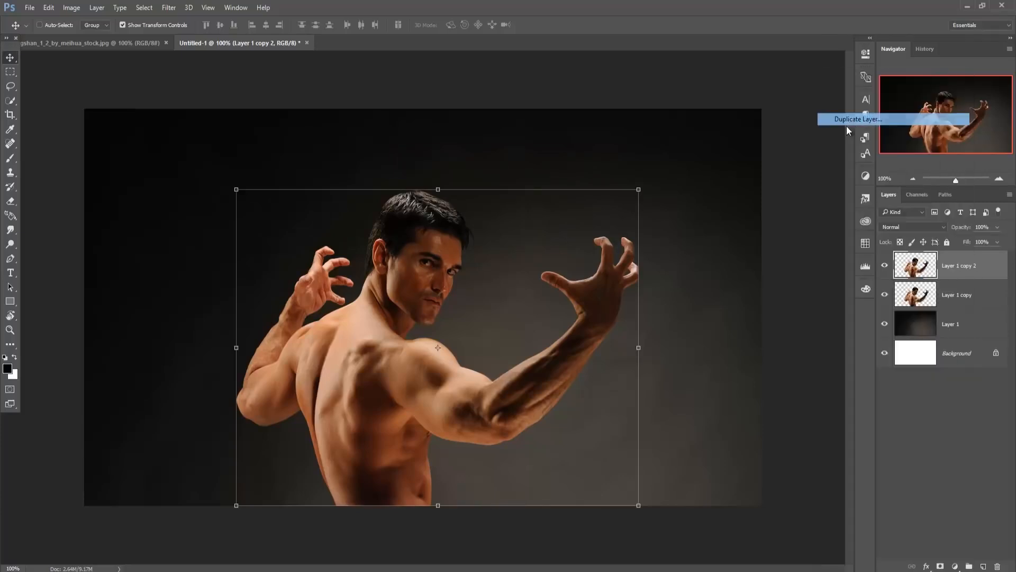
click(604, 179)
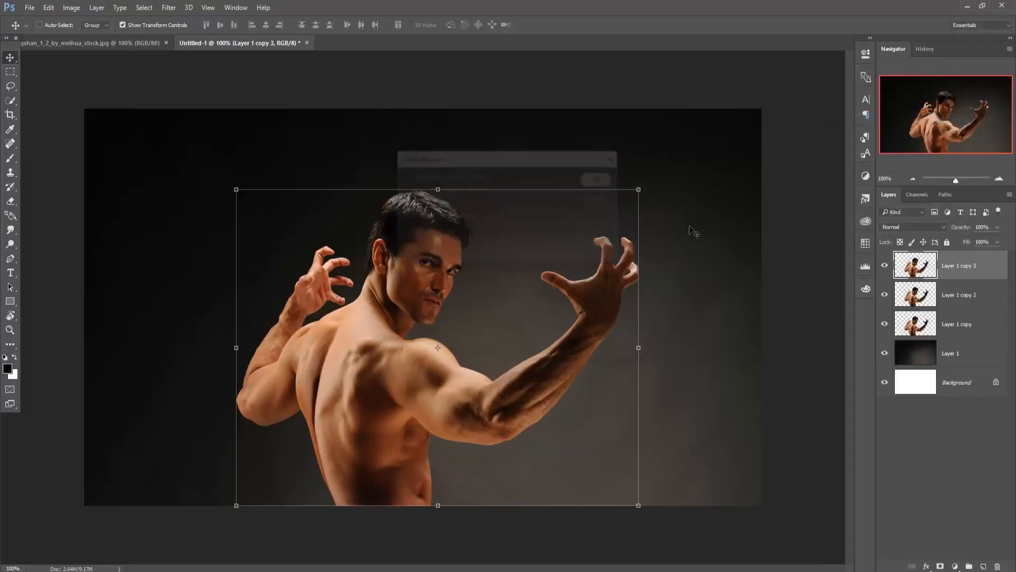
click(901, 297)
click(916, 263)
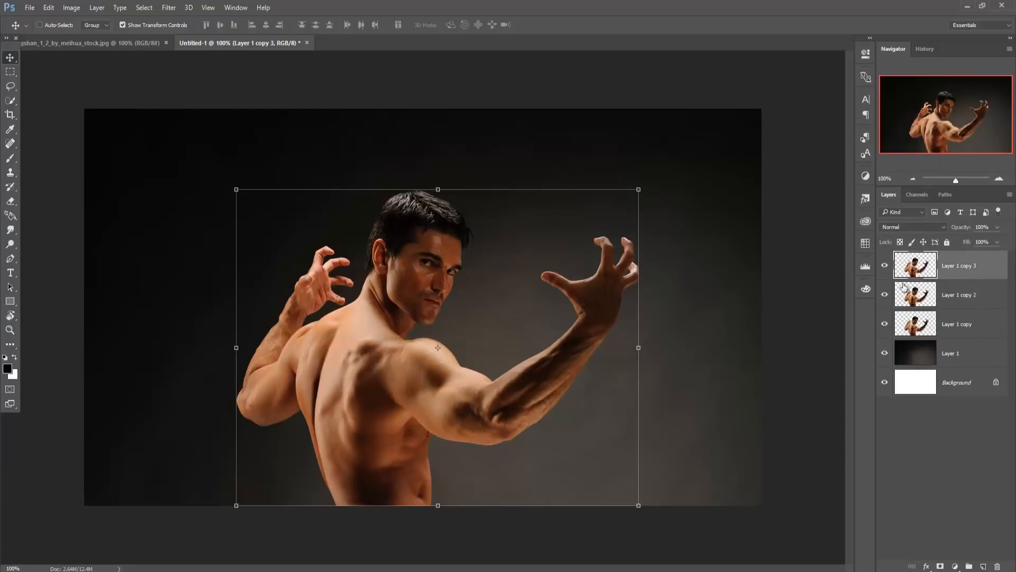
click(884, 295)
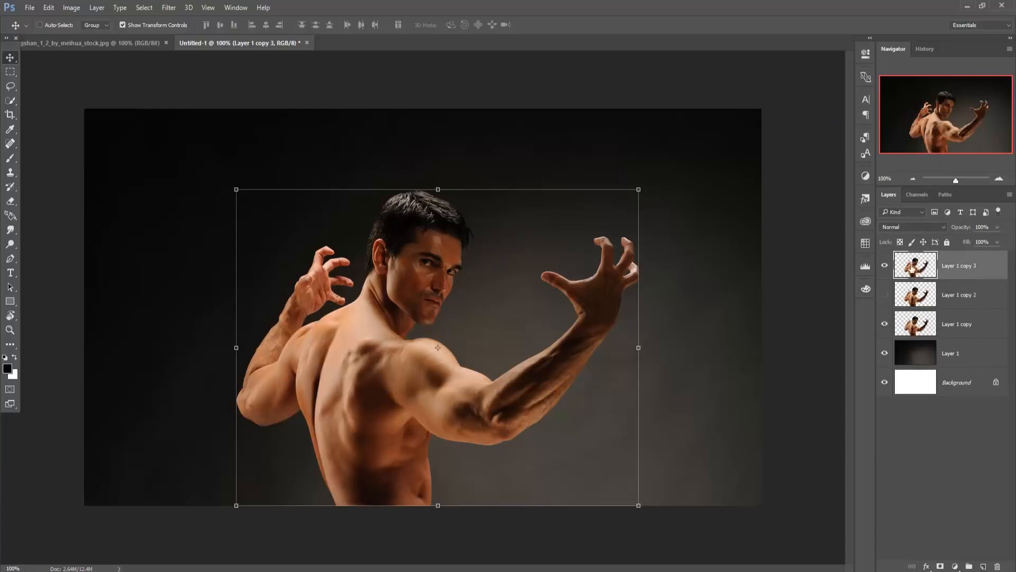
- Start the Camera Raw Filter on the top copy with Clarity +100, Vibrance -28, Contrast +34, Highlights +100, Shadows +100, Whites +19 and Blacks +87
click(171, 7)
click(189, 73)
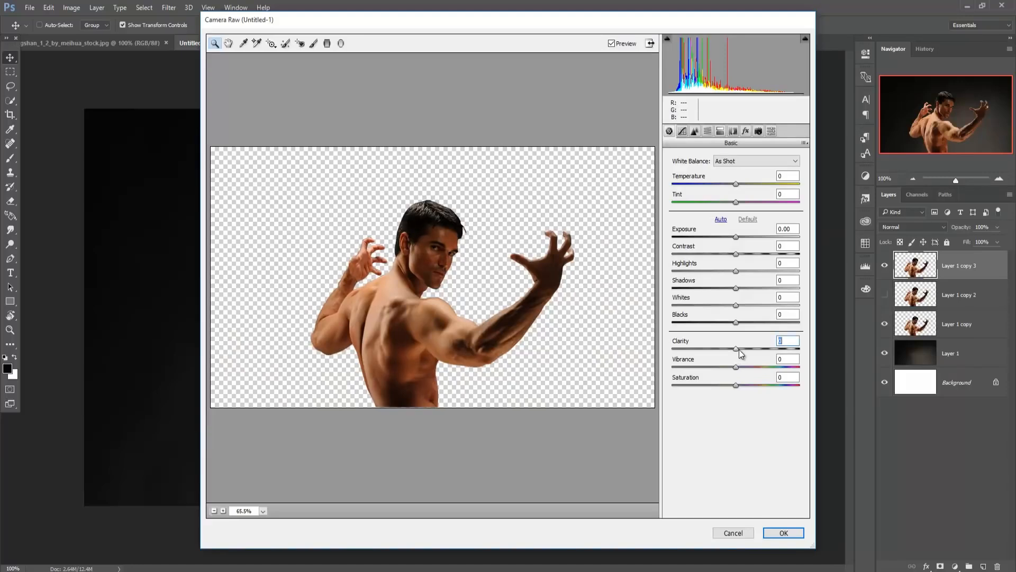
drag(739, 349, 812, 353)
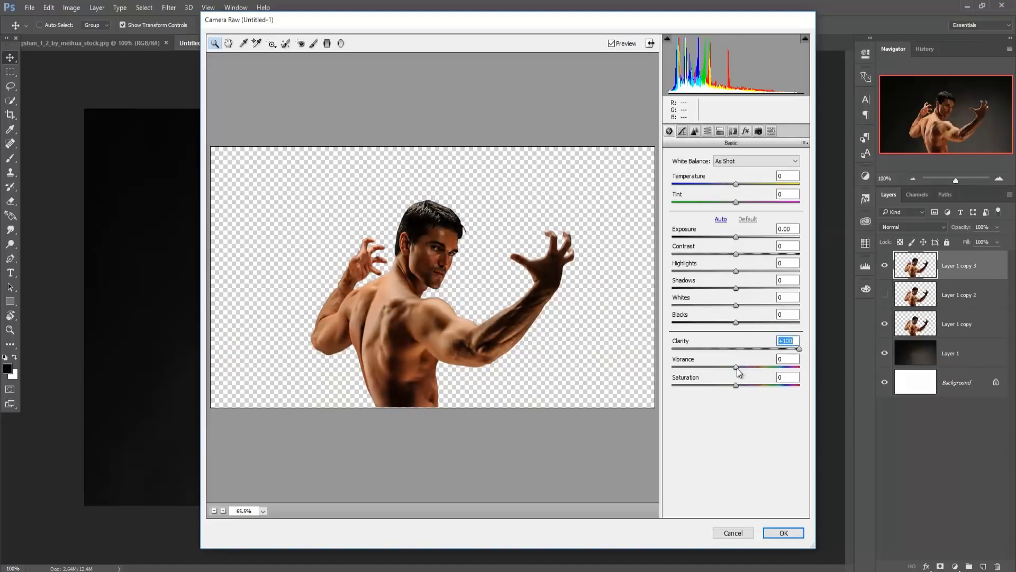
drag(736, 367, 719, 367)
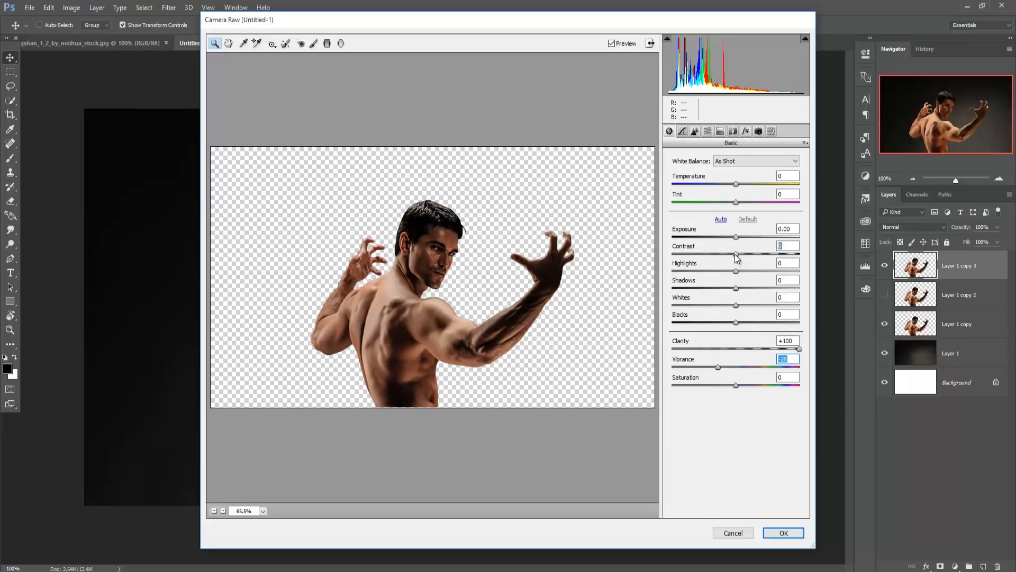
drag(738, 257, 814, 286)
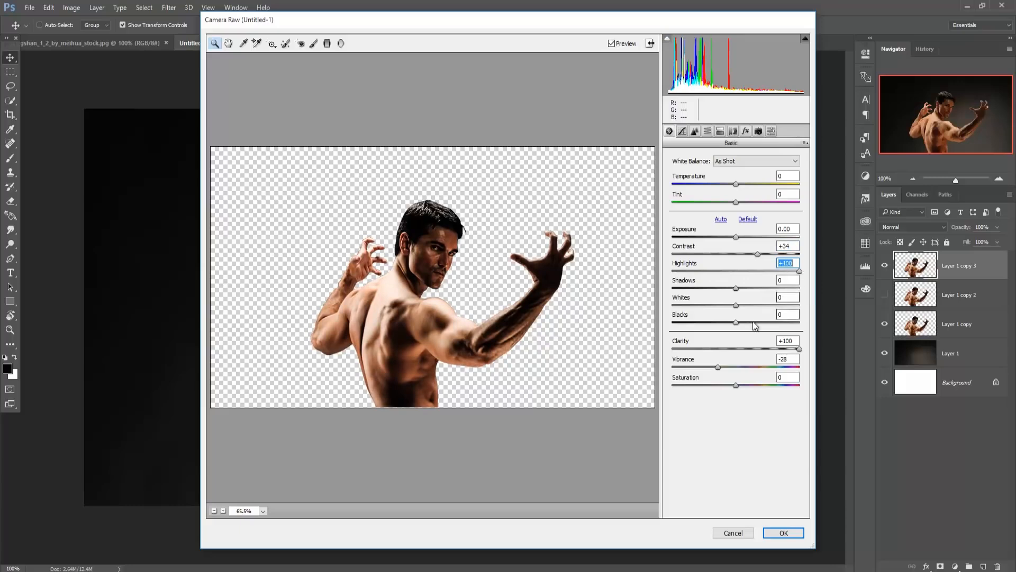
drag(738, 288, 813, 290)
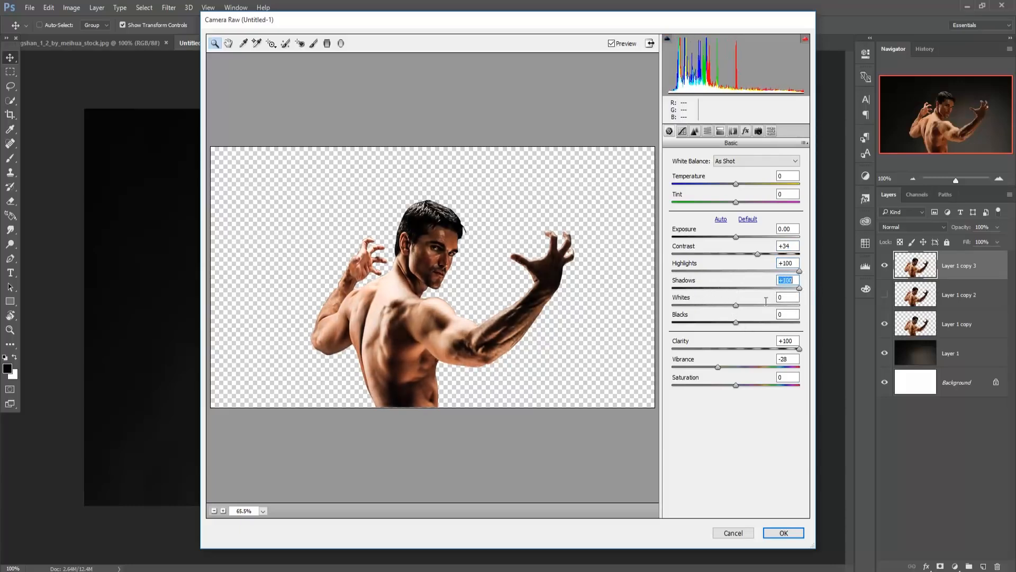
drag(735, 305, 792, 318)
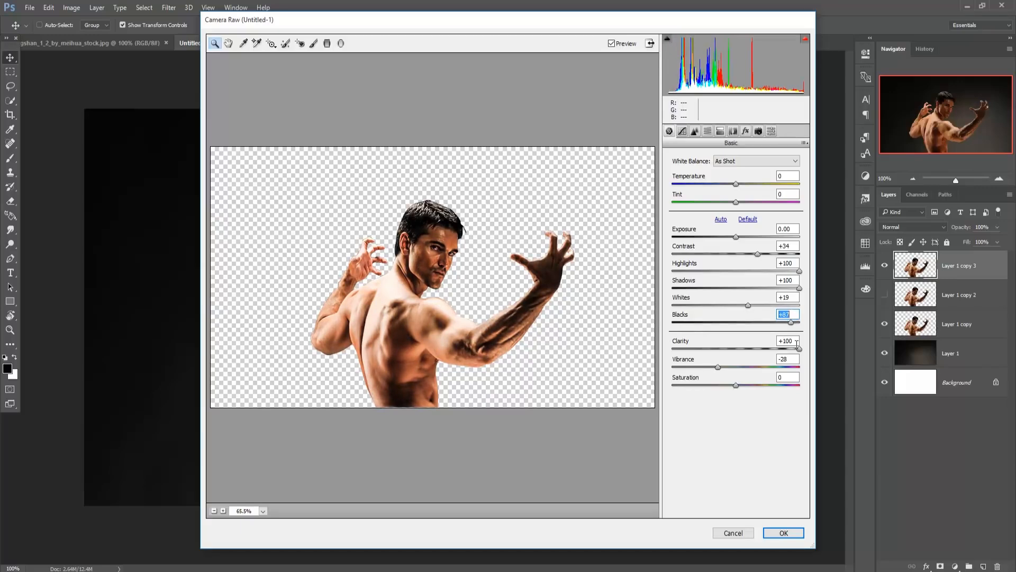
- Split-tone the man cyan-blue with highlights at Hue 191 and Saturation 100, and shadows at Hue 195 and Saturation 100
click(720, 132)
click(733, 131)
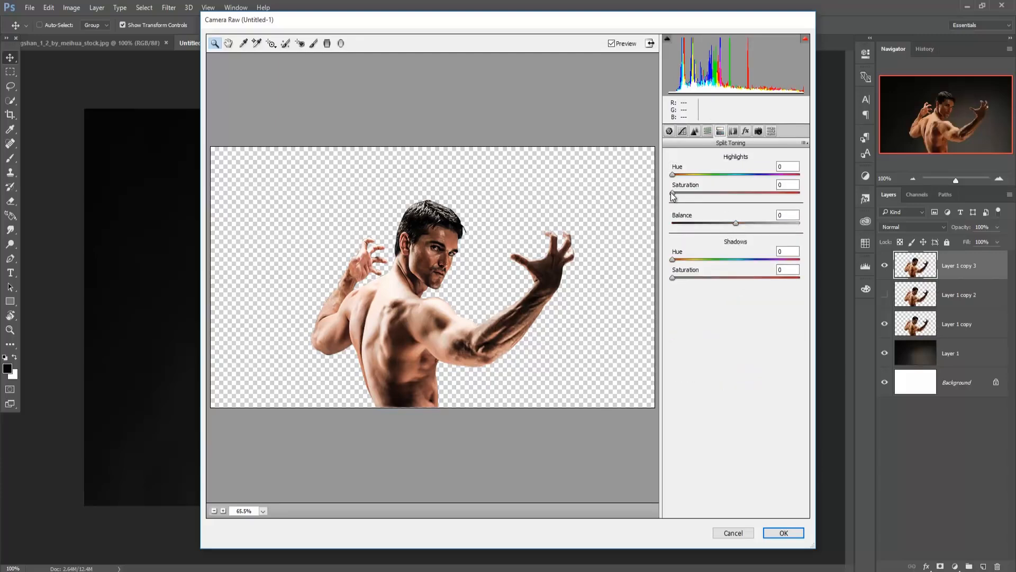
drag(673, 174, 738, 185)
drag(672, 194, 737, 194)
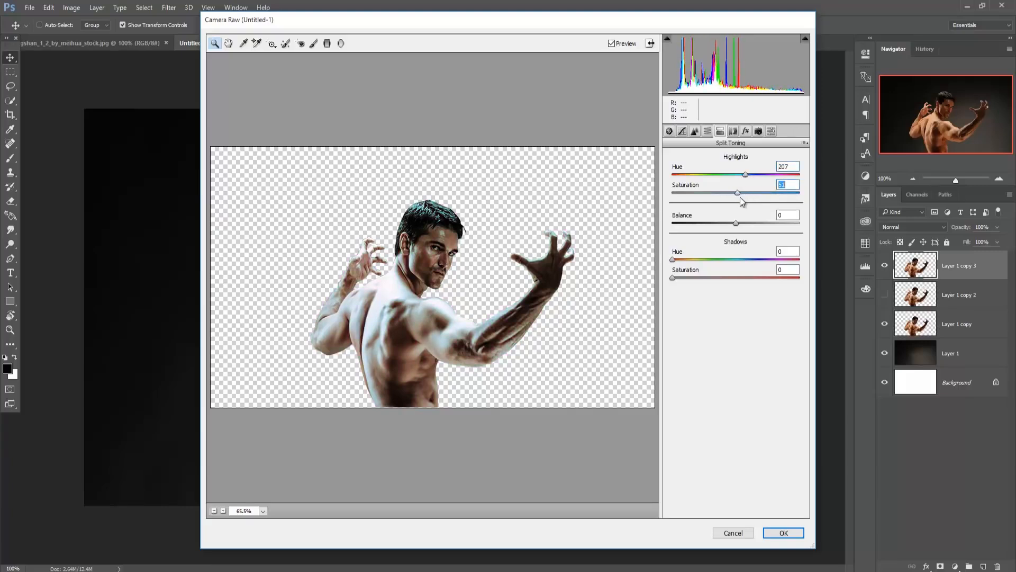
click(673, 260)
drag(673, 279, 807, 273)
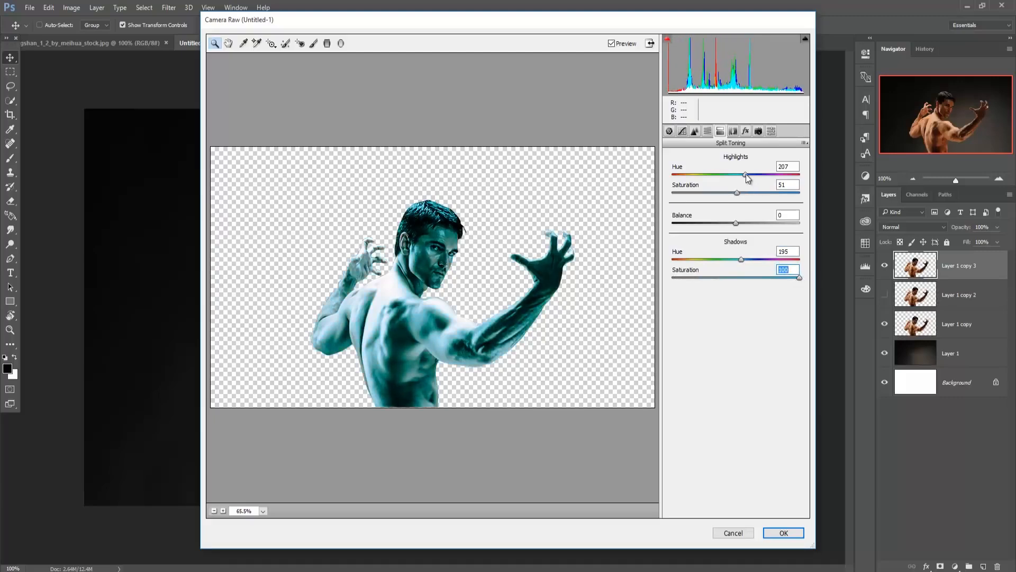
drag(745, 173, 740, 173)
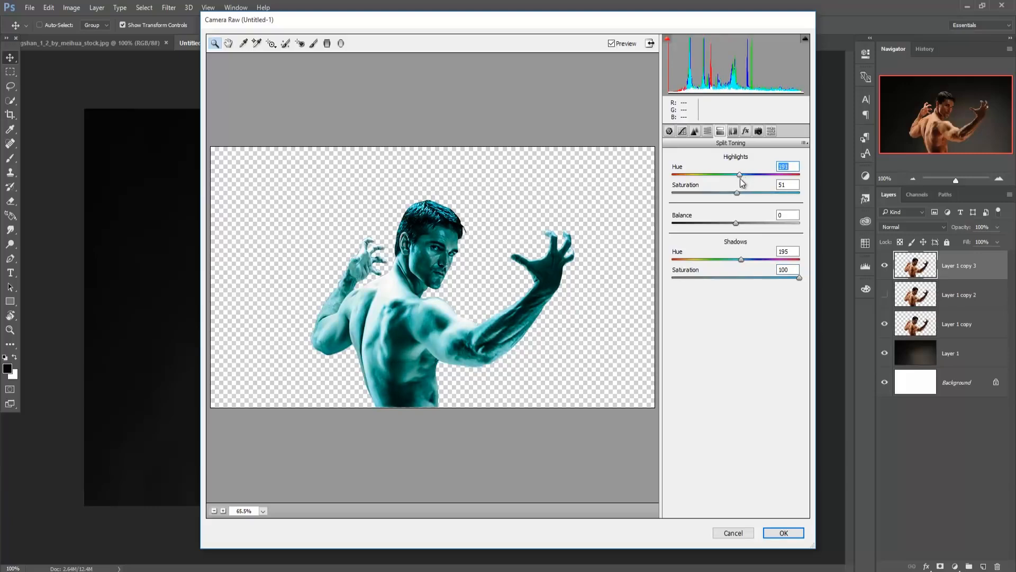
drag(737, 193, 801, 191)
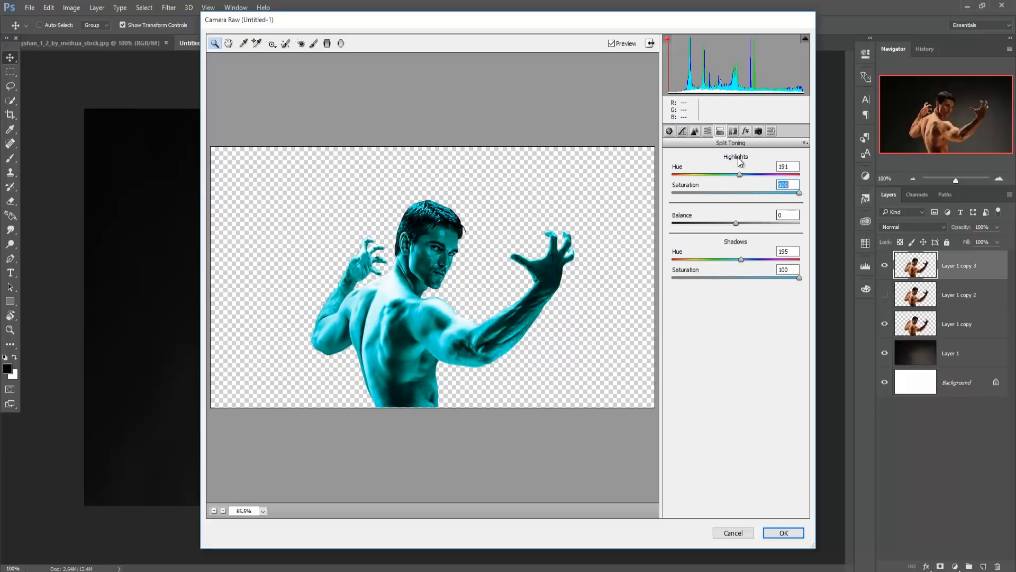
- Adjust the parametric tone curve to Highlights +18, Lights +15, Darks -19 and Shadows about +50
click(695, 132)
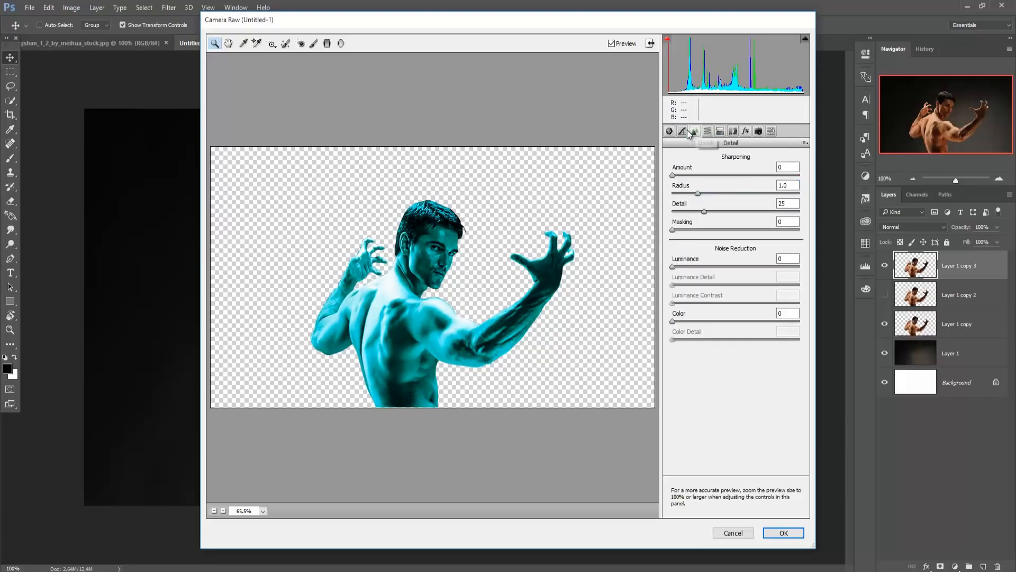
click(683, 132)
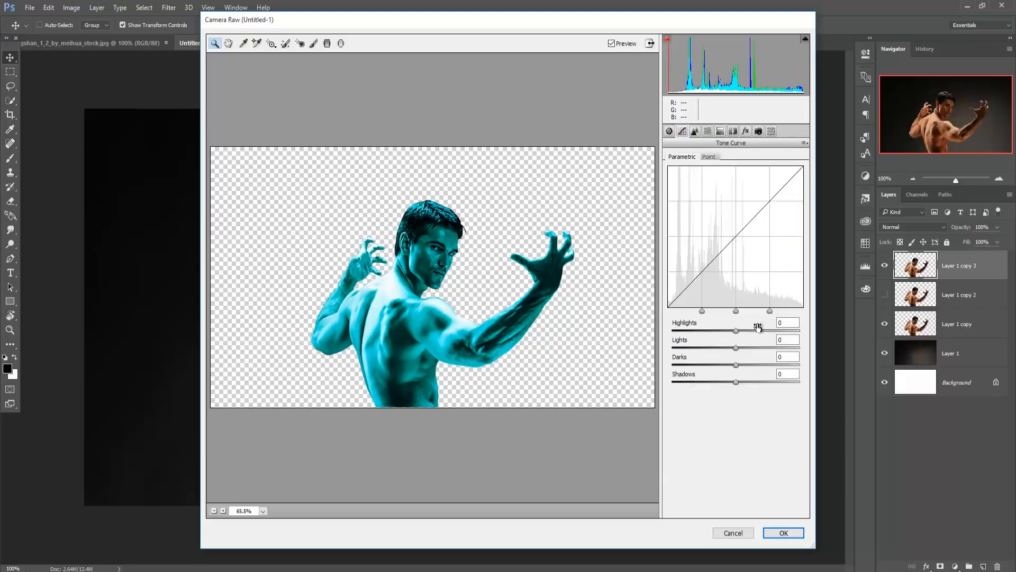
drag(736, 330, 773, 382)
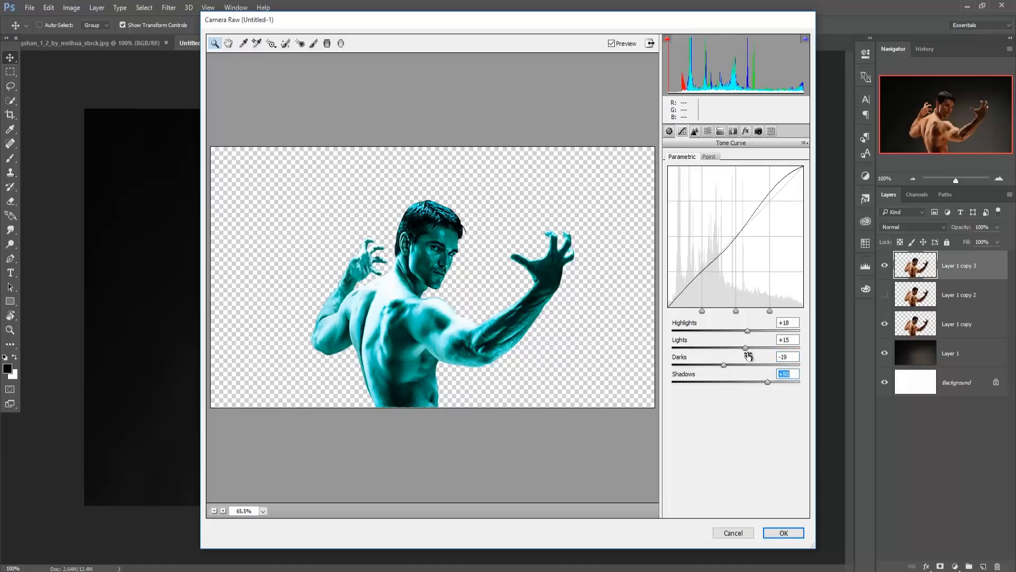
- Add a Color Priority post-crop vignette with Amount -27 and Midpoint about 29
click(746, 132)
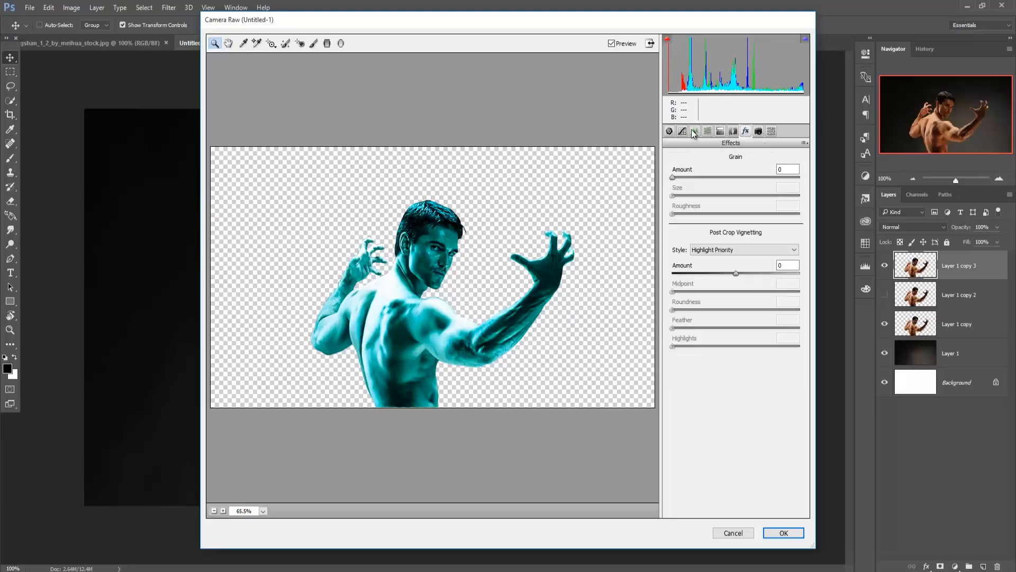
click(739, 248)
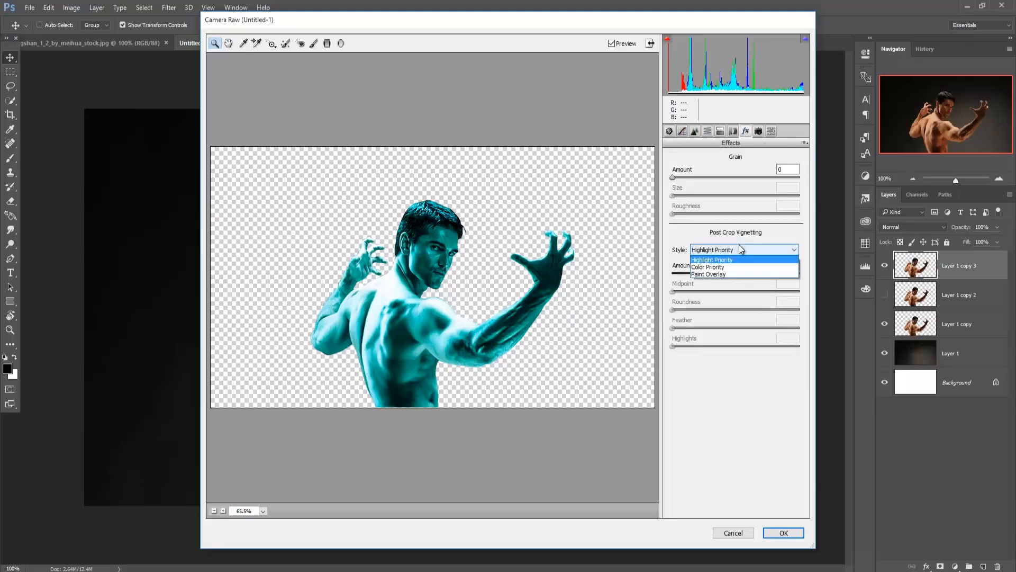
click(733, 267)
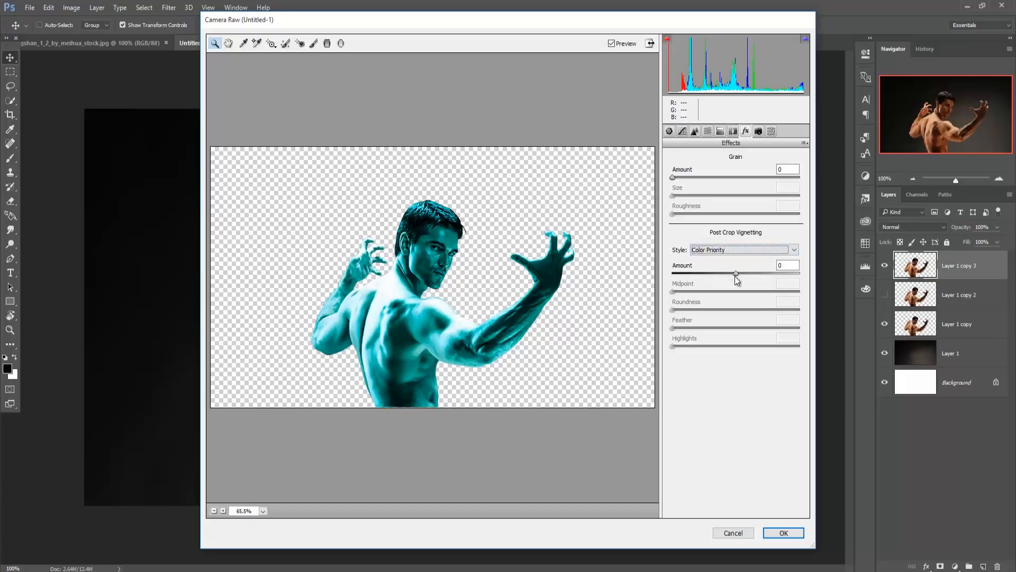
drag(734, 273, 712, 295)
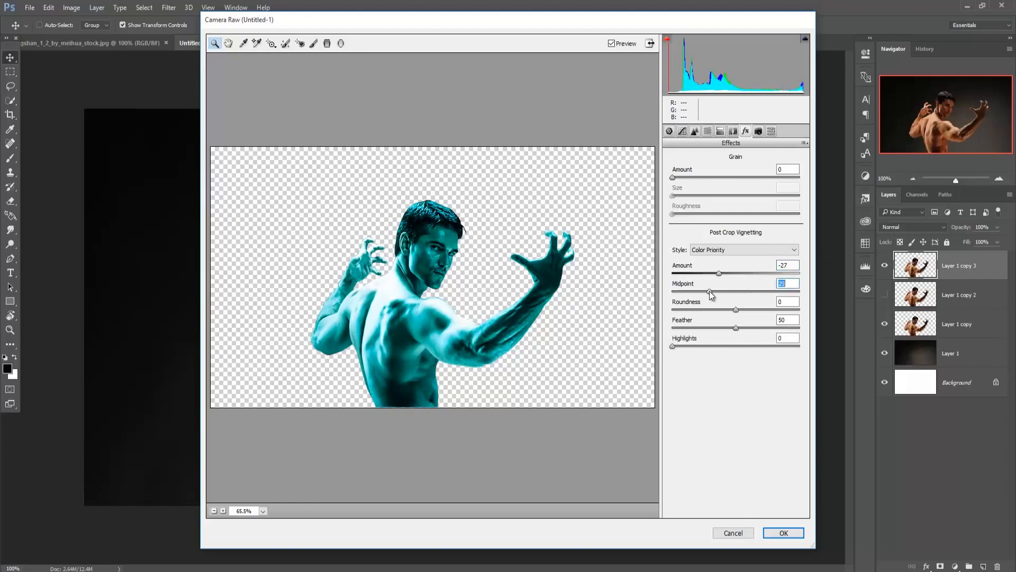
- Set sharpening to Amount 150, Radius 3.0, Detail 100 and Masking 100, and colour noise reduction to Color 59 and Color Detail 100
click(720, 131)
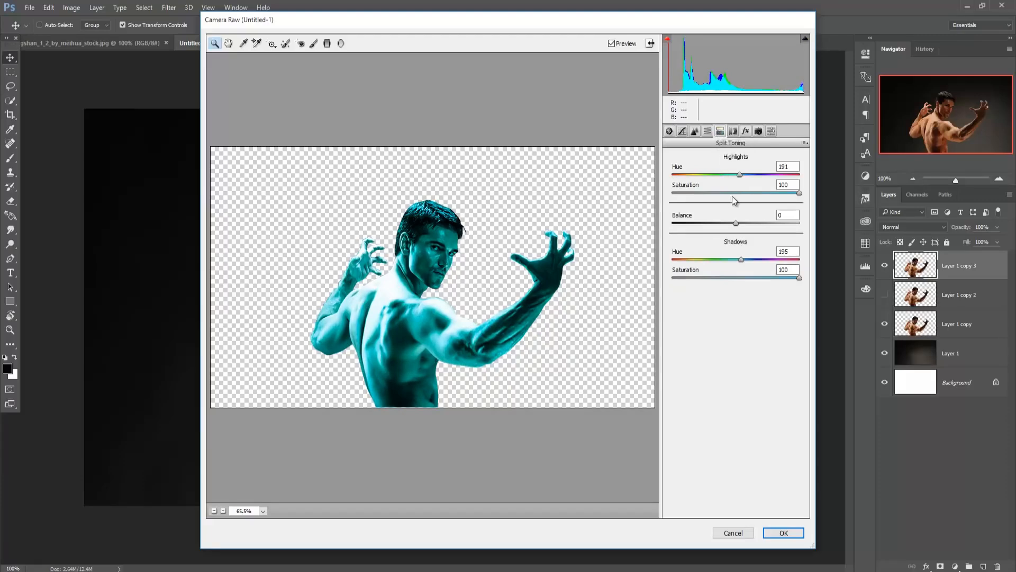
click(695, 133)
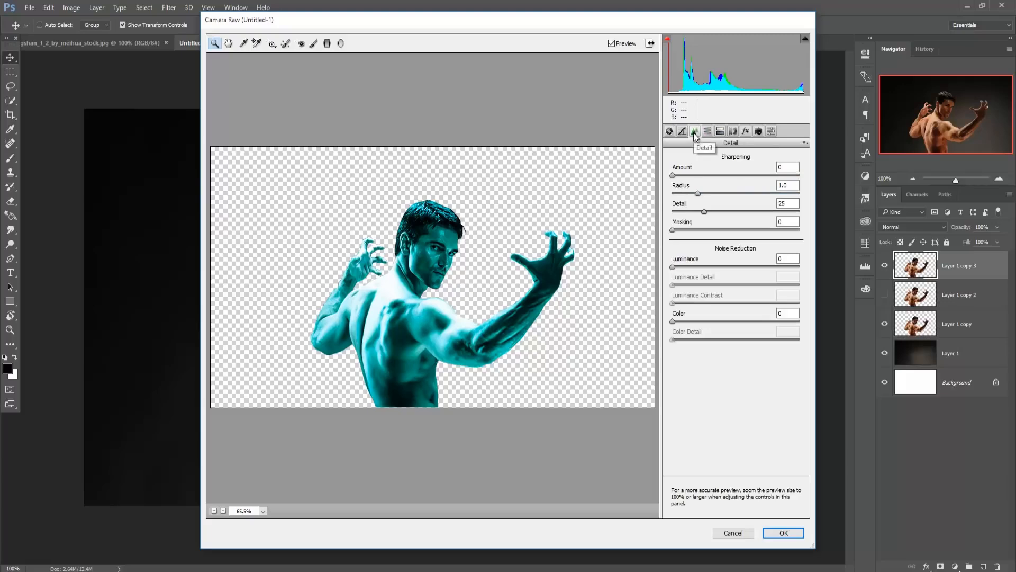
drag(674, 172, 811, 176)
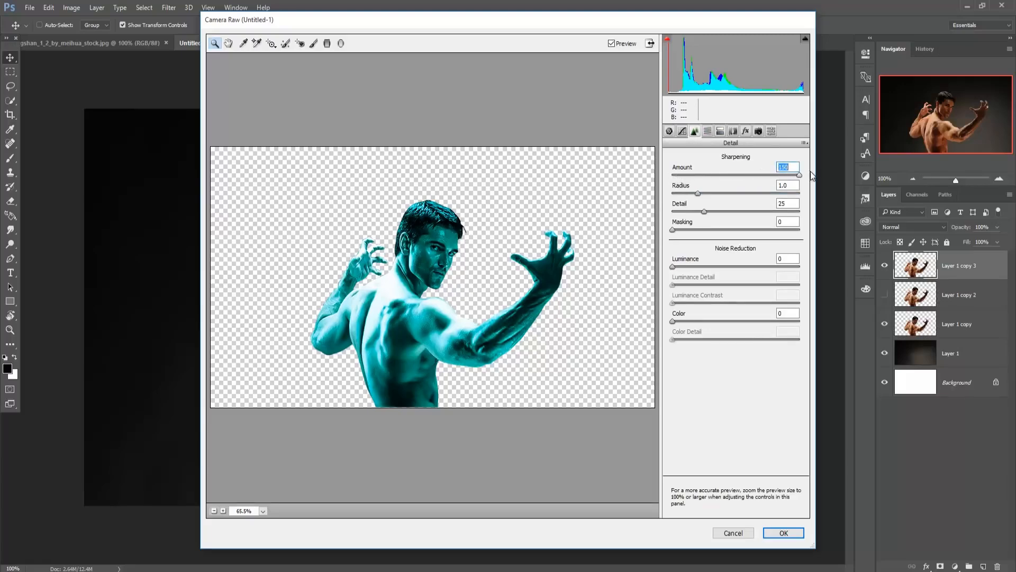
drag(698, 193, 791, 192)
key(Tab)
drag(782, 215, 809, 212)
click(676, 230)
drag(678, 233, 804, 229)
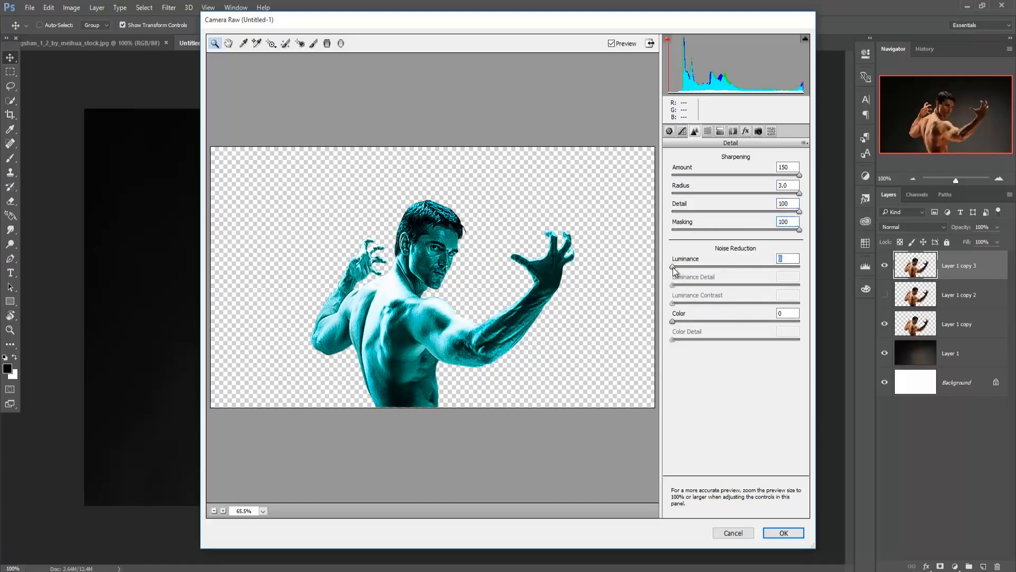
mouse_move(674, 267)
mouse_down()
mouse_move(773, 269)
mouse_move(662, 270)
mouse_up()
drag(673, 322, 805, 343)
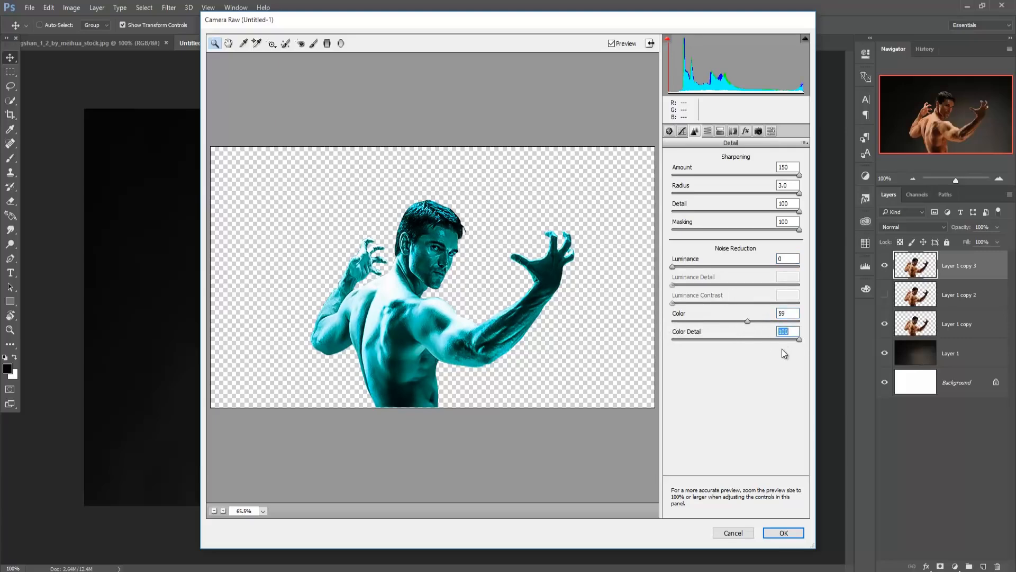
- Cool the man's colours with Temperature about -70 and Saturation -23, and apply the Camera Raw Filter
click(669, 130)
drag(736, 184, 692, 183)
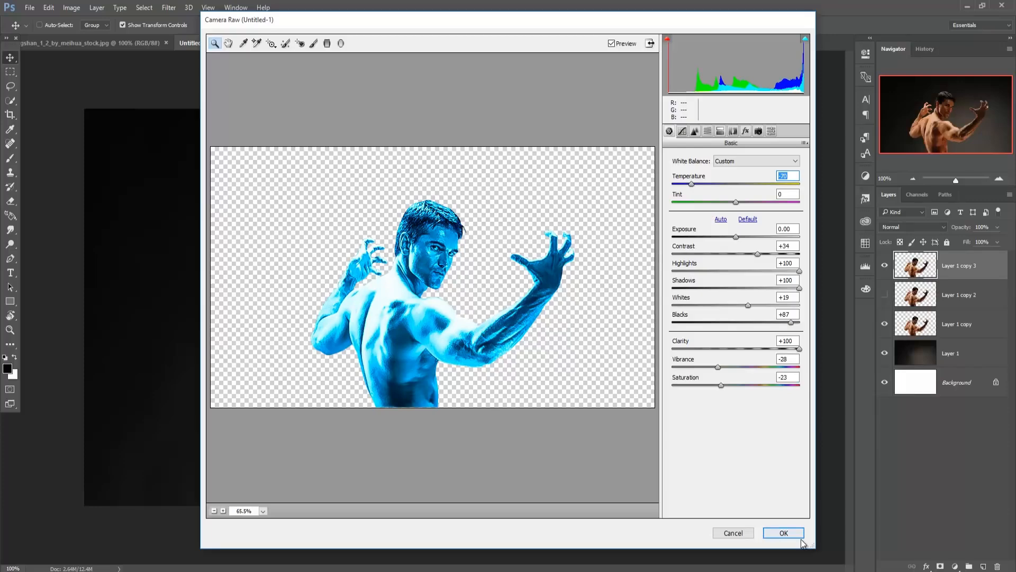
click(784, 533)
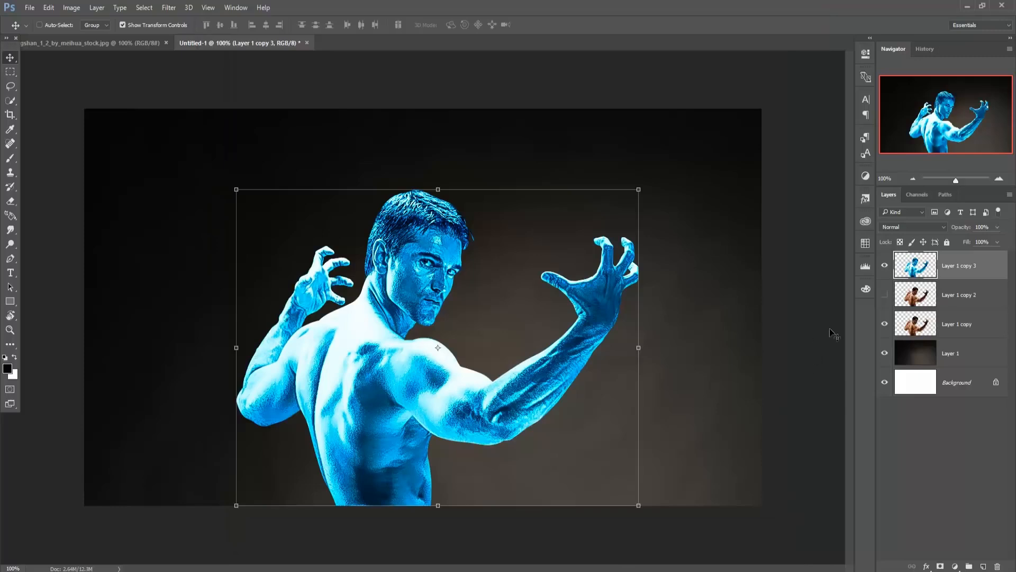
- Apply the Nik Collection Viveza 2 filter to the blue layer with Structure 100% and Contrast 40%
click(170, 8)
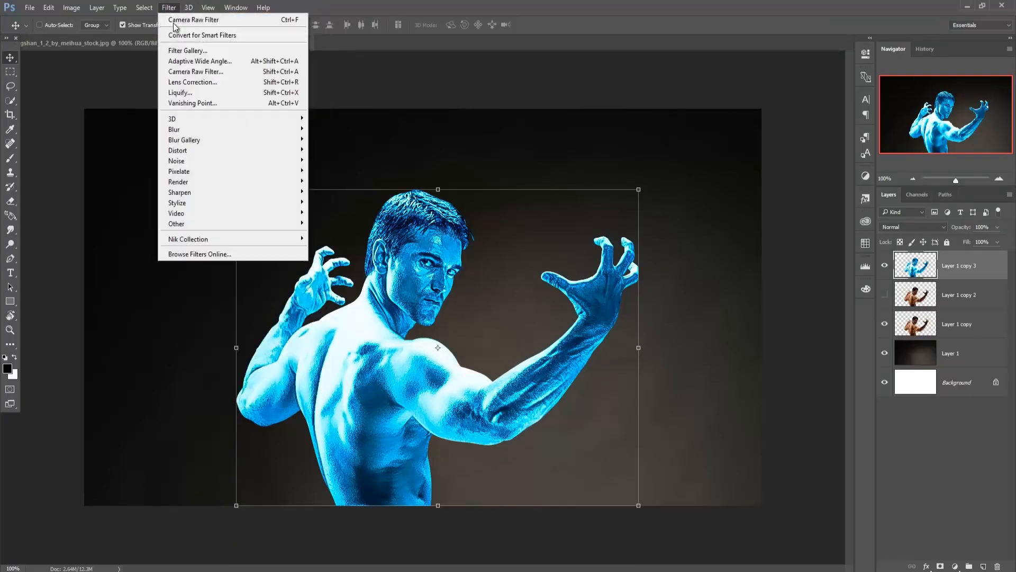
mouse_move(214, 240)
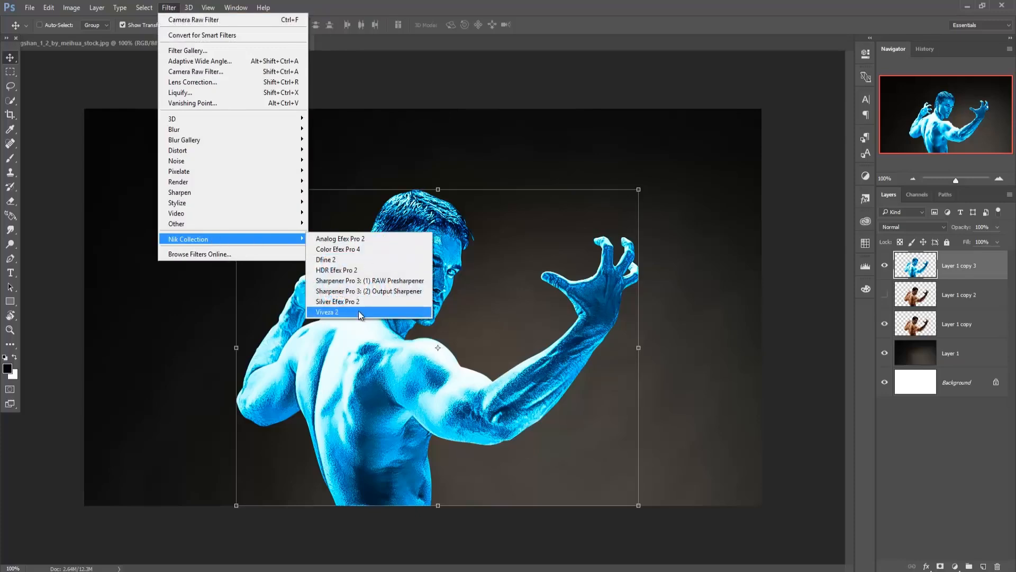
click(361, 312)
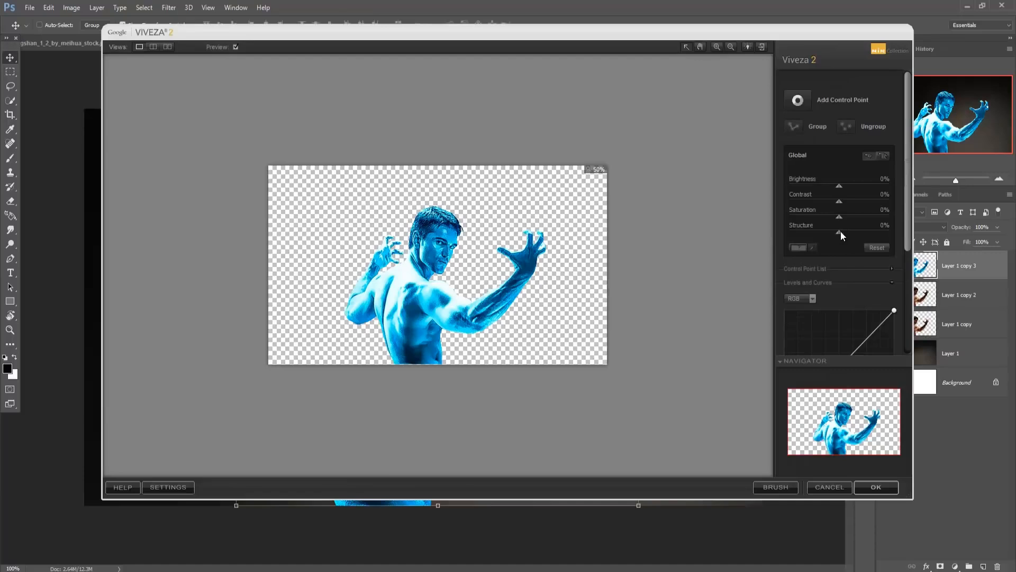
drag(872, 234, 895, 239)
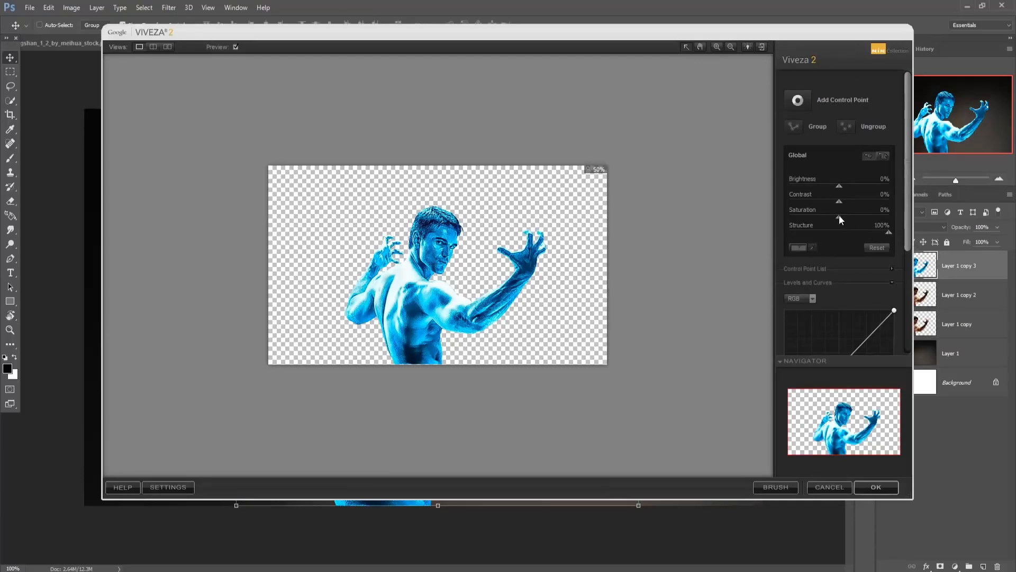
mouse_move(852, 202)
mouse_down()
mouse_move(871, 203)
mouse_move(855, 203)
mouse_up()
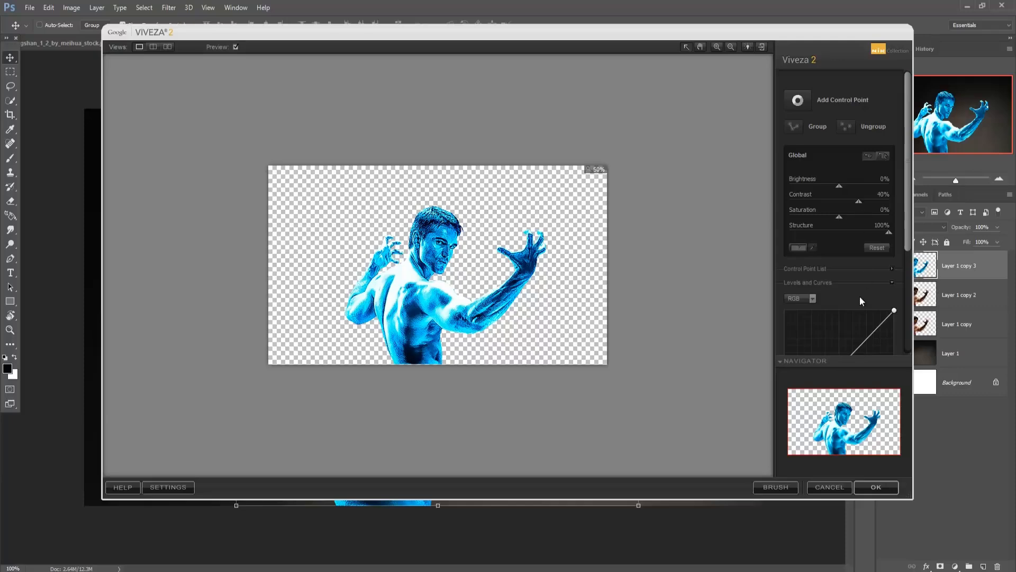
click(876, 487)
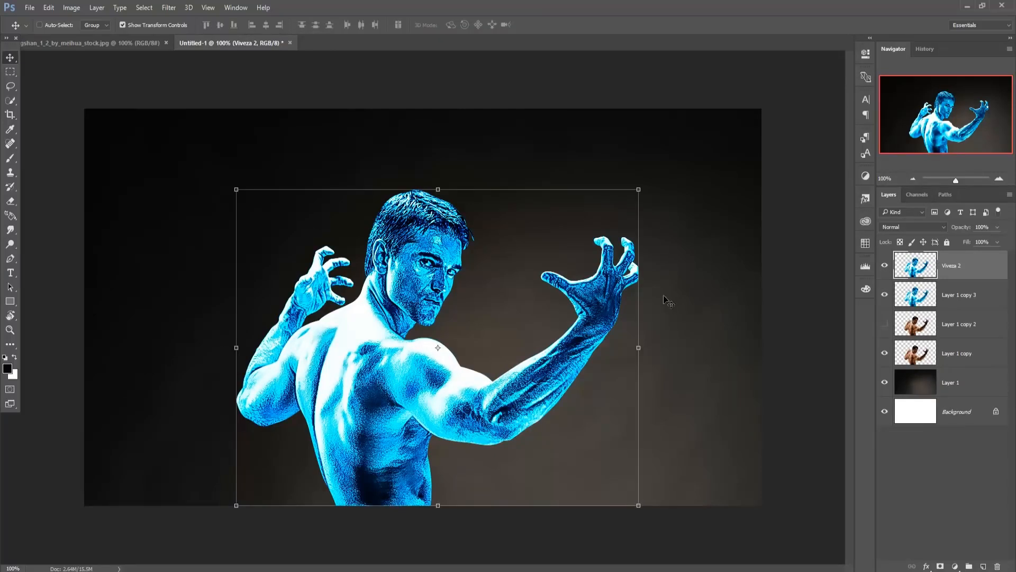
- Merge the Viveza 2 layer with Layer 1 copy 3 and make the merged layer active
shift+click(971, 297)
right_click(974, 268)
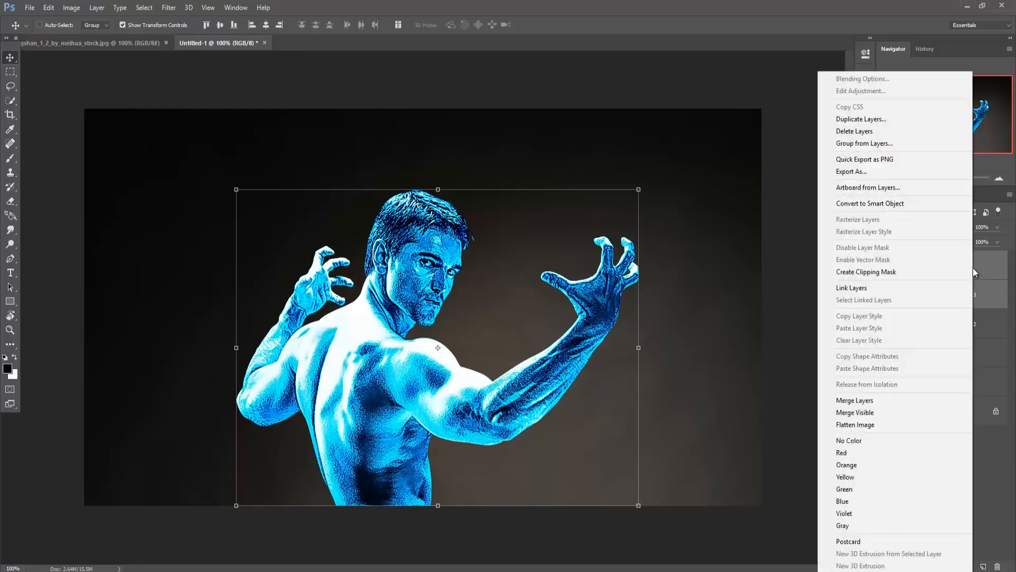
click(893, 405)
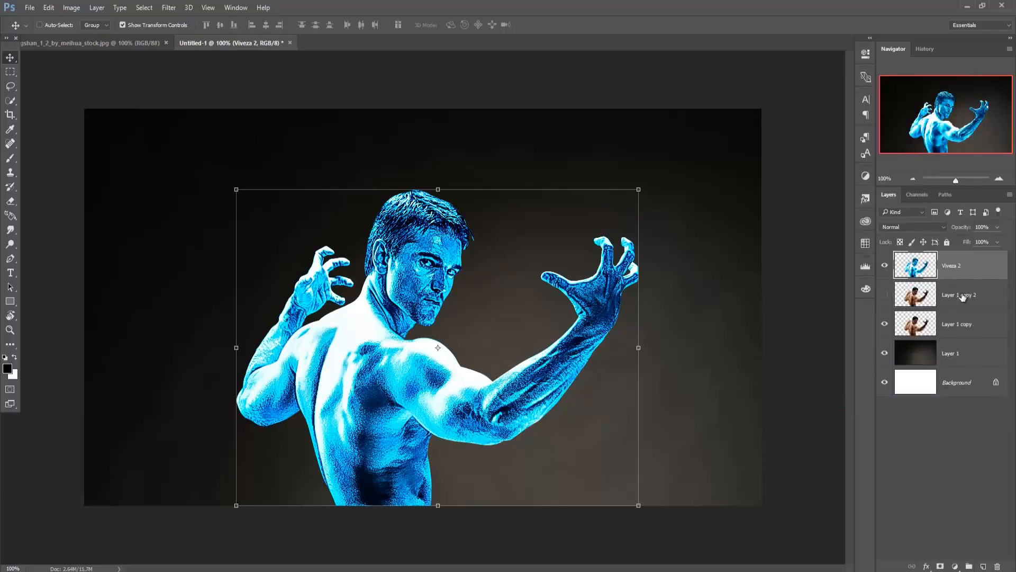
click(963, 298)
click(926, 270)
- Set up a soft black brush at 100 px size and 100% opacity
click(12, 158)
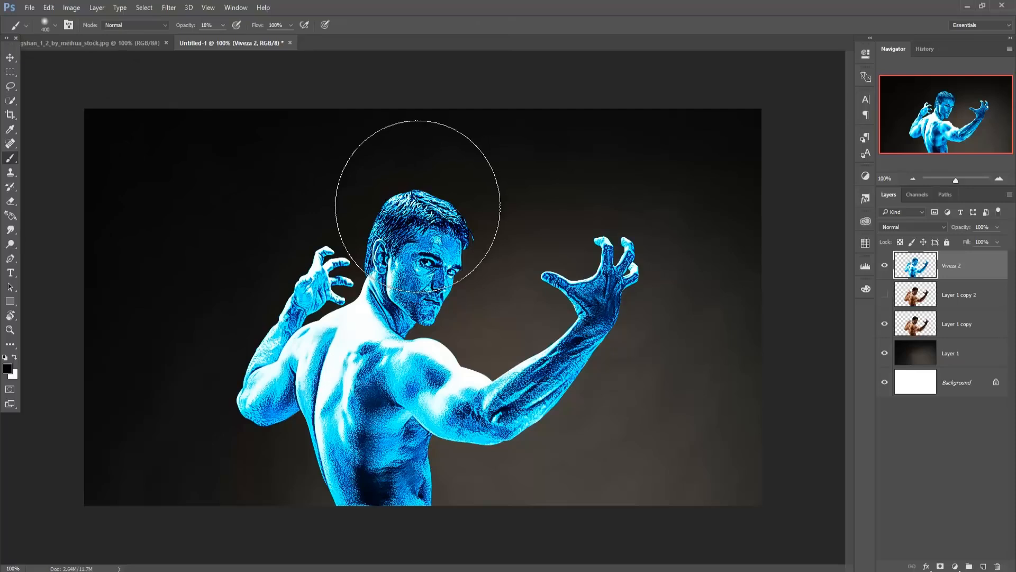
key(bracketleft)
key(bracketleft)
key(bracketleft)
key(bracketleft)
key(bracketleft)
key(bracketleft)
key(bracketleft)
key(bracketleft)
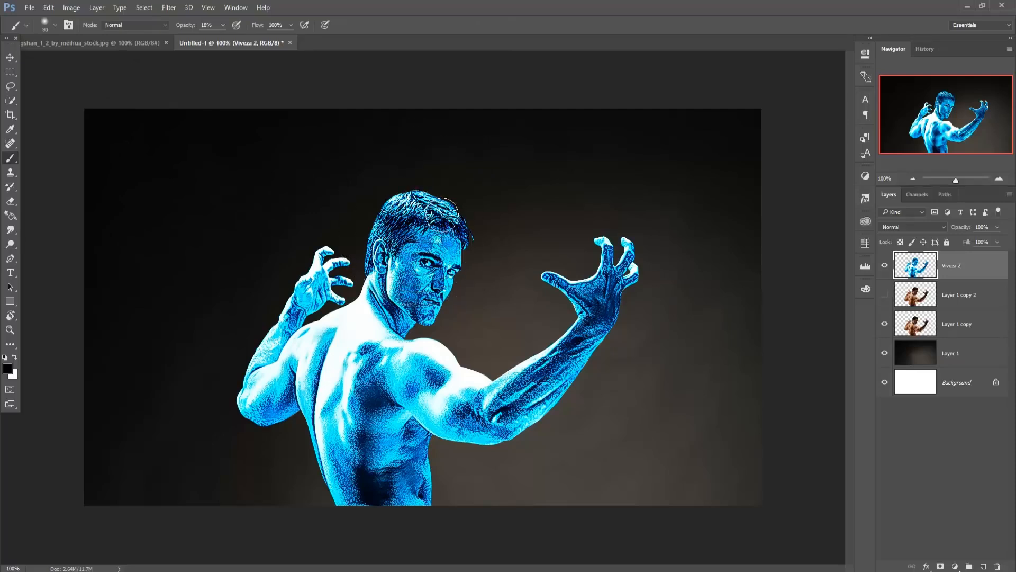
key(bracketright)
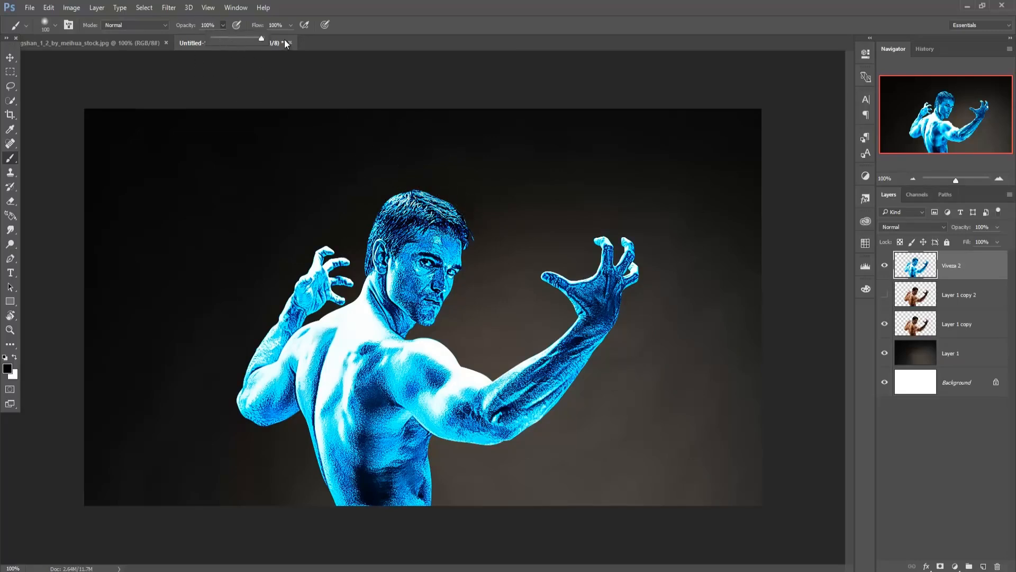
- Add a layer mask to the merged blue layer and paint black over the head, neck and torso, leaving both arms blue
mouse_move(456, 233)
mouse_down()
mouse_move(453, 215)
mouse_move(415, 196)
mouse_up()
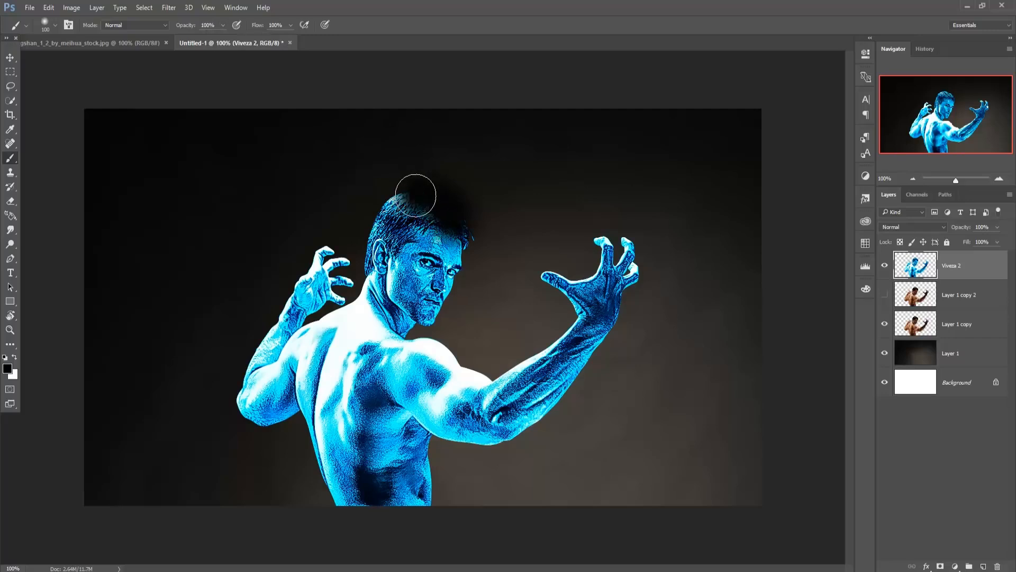
key(ctrl+z)
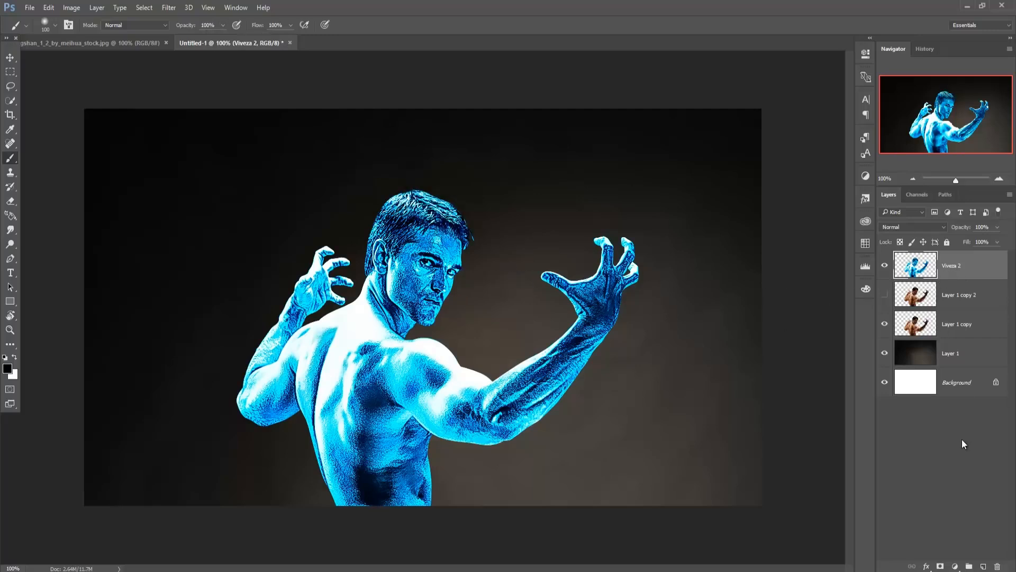
click(940, 567)
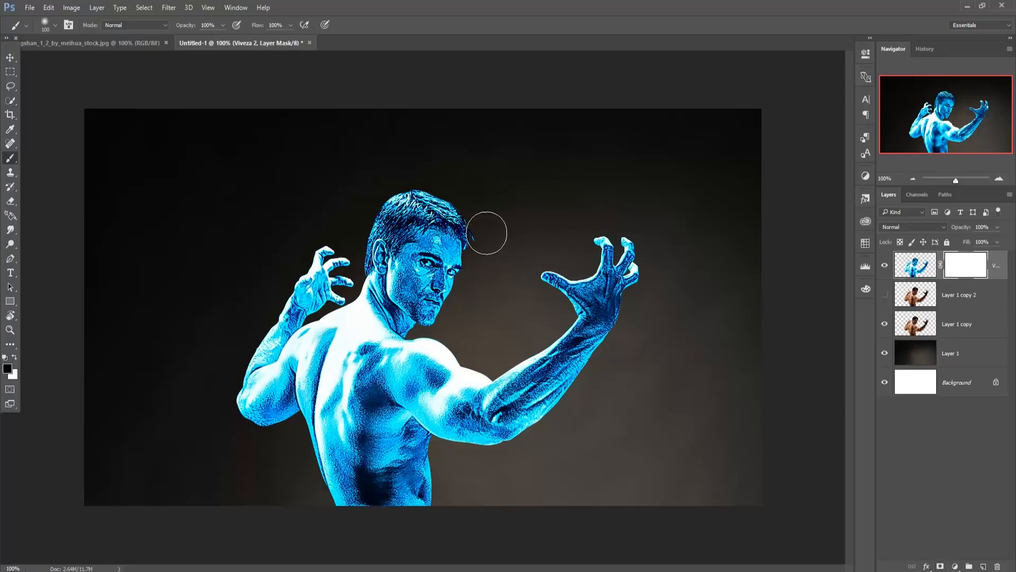
mouse_move(483, 228)
mouse_down()
mouse_move(412, 198)
mouse_move(404, 197)
mouse_move(404, 222)
mouse_move(399, 206)
mouse_move(391, 251)
mouse_move(384, 225)
mouse_move(378, 238)
mouse_move(465, 242)
mouse_move(438, 226)
mouse_move(413, 301)
mouse_move(418, 256)
mouse_move(451, 241)
mouse_move(439, 278)
mouse_move(416, 284)
mouse_move(394, 264)
mouse_move(383, 279)
mouse_move(410, 305)
mouse_move(438, 305)
mouse_move(399, 300)
mouse_move(379, 360)
mouse_move(403, 331)
mouse_move(409, 353)
mouse_move(431, 340)
mouse_move(380, 409)
mouse_move(339, 362)
mouse_move(320, 381)
mouse_move(319, 351)
mouse_move(330, 343)
mouse_move(320, 357)
mouse_move(326, 342)
mouse_move(334, 416)
mouse_move(354, 397)
mouse_move(360, 437)
mouse_move(347, 435)
mouse_move(328, 386)
mouse_move(337, 434)
mouse_move(319, 379)
mouse_move(331, 414)
mouse_move(344, 410)
mouse_move(355, 424)
mouse_move(365, 413)
mouse_move(381, 439)
mouse_move(386, 421)
mouse_move(411, 450)
mouse_move(424, 506)
mouse_move(390, 499)
mouse_move(352, 460)
mouse_move(363, 477)
mouse_move(347, 466)
mouse_move(341, 492)
mouse_move(317, 445)
mouse_move(385, 465)
mouse_up()
key(bracketleft)
key(bracketleft)
key(bracketleft)
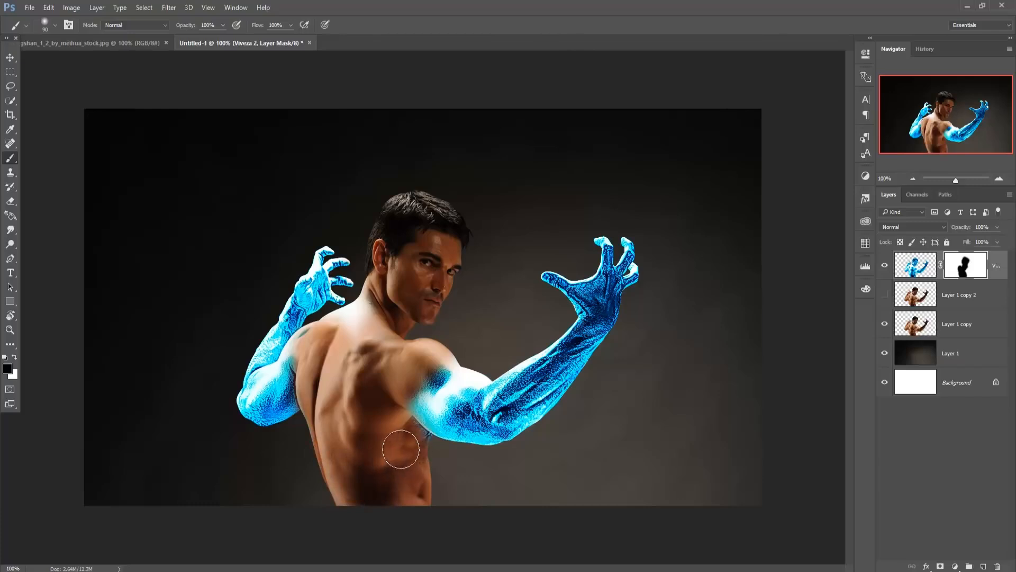
key(bracketleft)
key(bracketleft)
key(bracketleft)
drag(410, 430, 429, 463)
- Paint white on the mask over both eyes with a 5 px brush to turn them glowing blue
click(15, 358)
key(bracketleft)
key(bracketleft)
key(ctrl+plus)
key(ctrl+plus)
key(ctrl+plus)
key(ctrl+plus)
key(ctrl+plus)
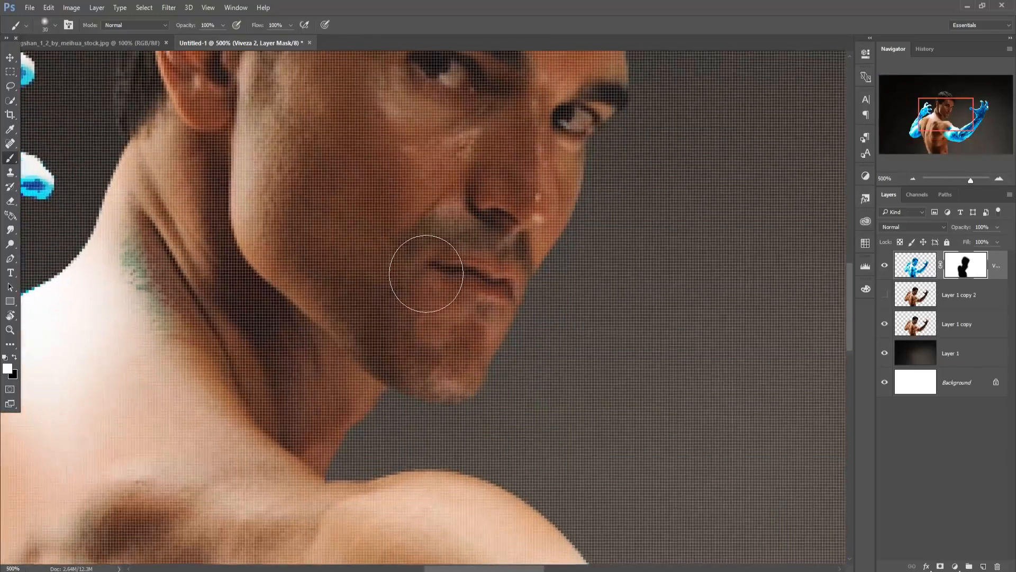
key(space)
drag(435, 248, 430, 532)
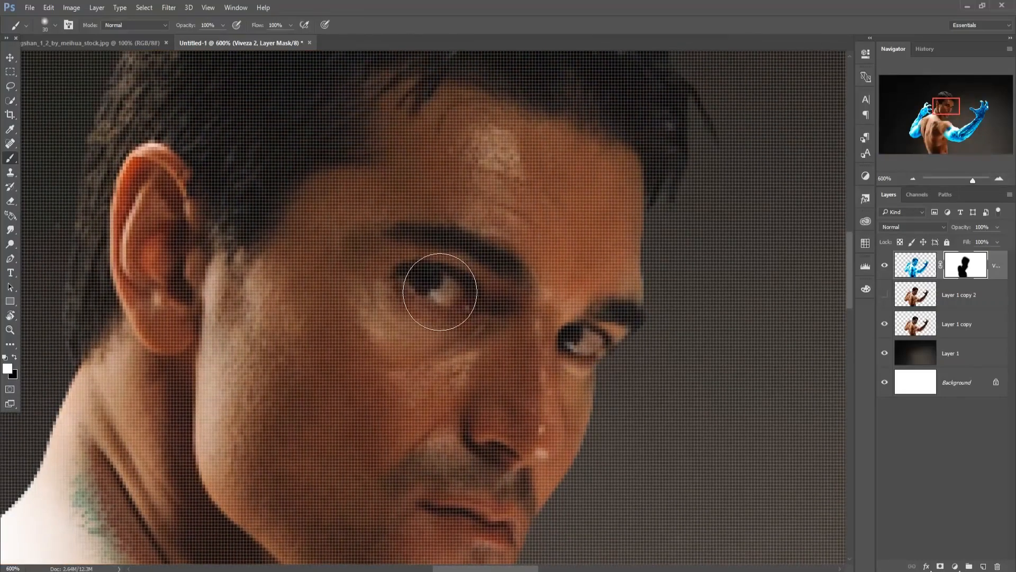
key(bracketleft)
key(bracketleft)
key(bracketleft)
key(bracketleft)
key(bracketleft)
key(bracketleft)
key(bracketleft)
mouse_move(460, 301)
mouse_down()
mouse_move(407, 278)
mouse_move(434, 280)
mouse_move(457, 298)
mouse_up()
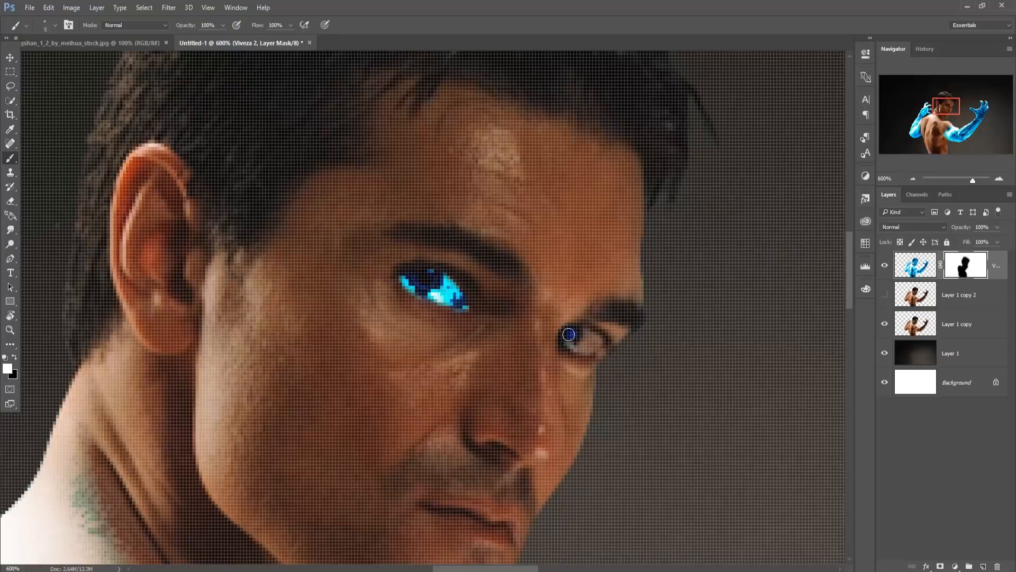
mouse_move(569, 334)
mouse_down()
mouse_move(599, 346)
mouse_move(572, 334)
mouse_move(591, 347)
mouse_up()
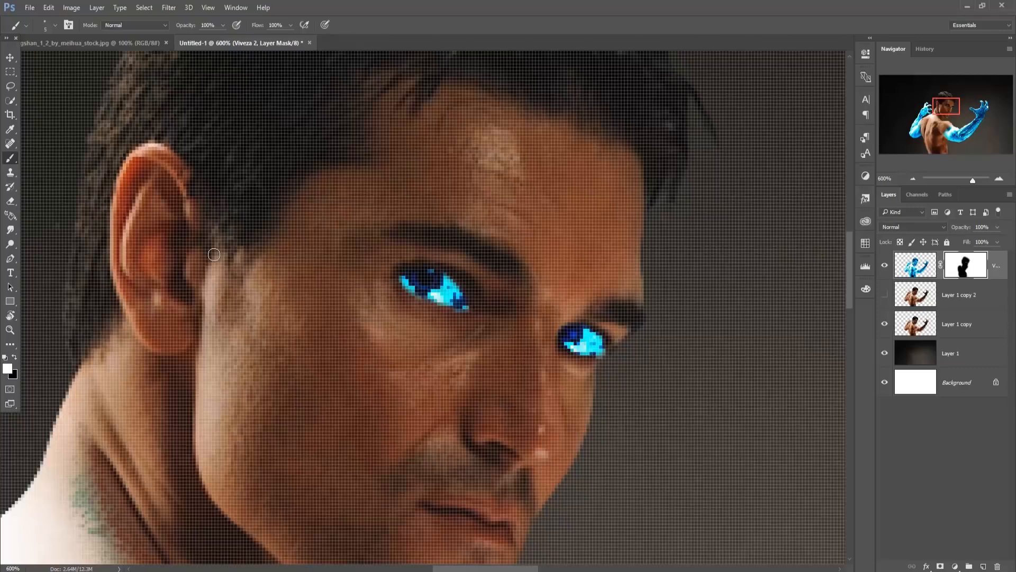
key(v)
key(ctrl+1)
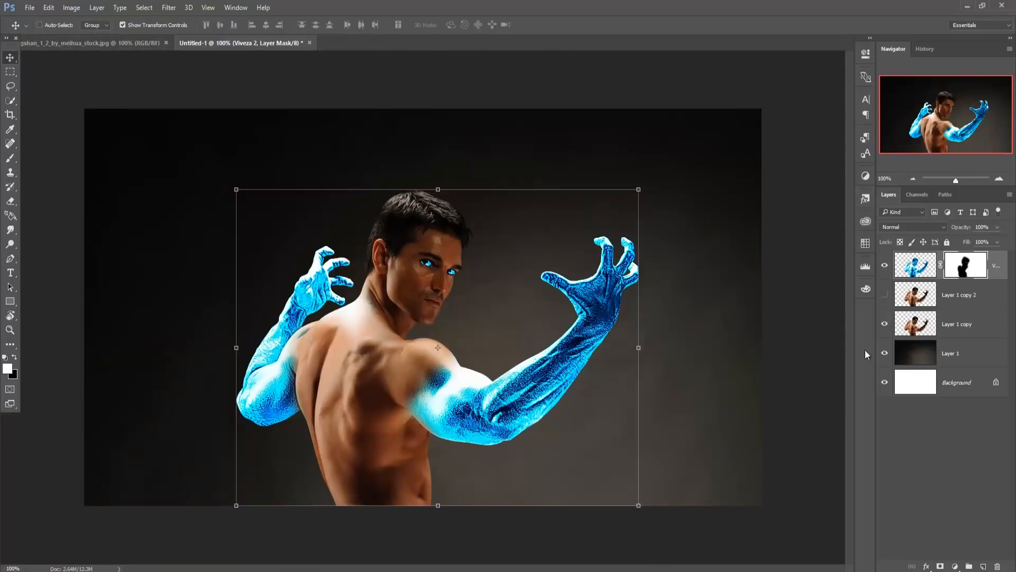
- Choose the crack10 brush preset and set its size to 300 px
click(10, 158)
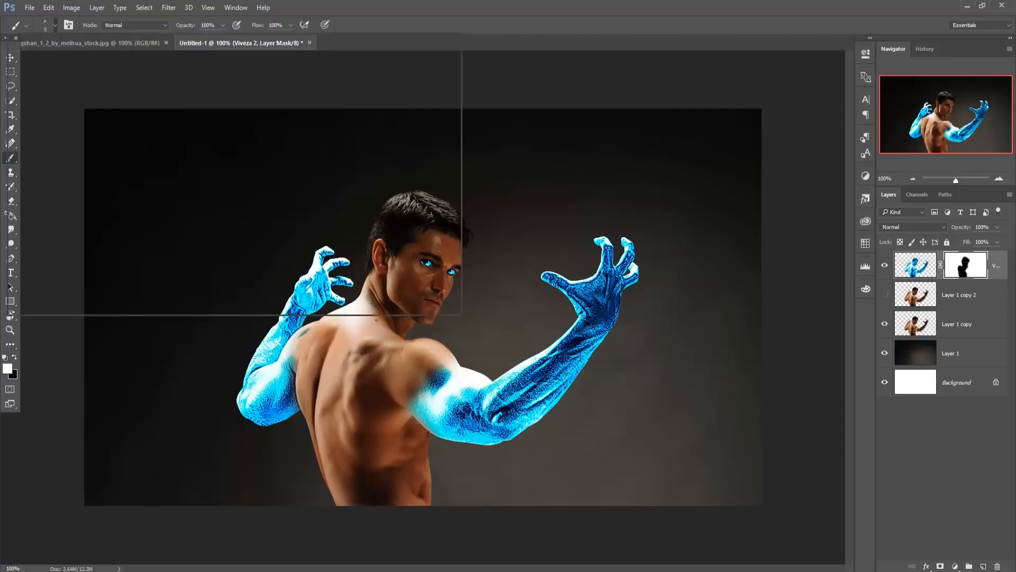
right_click(463, 313)
scroll(391, 233, down, 2)
scroll(391, 233, down, 10)
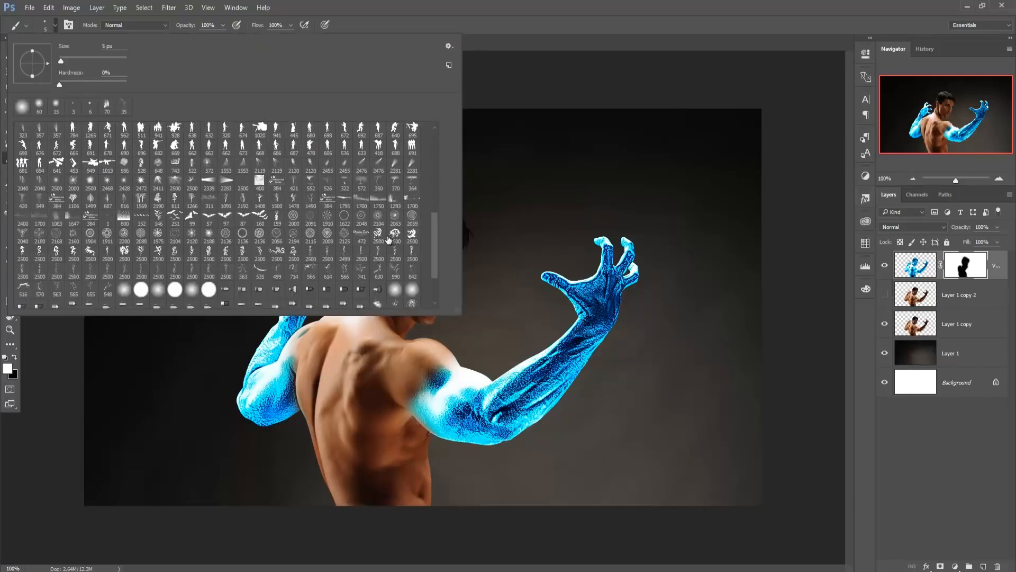
click(394, 270)
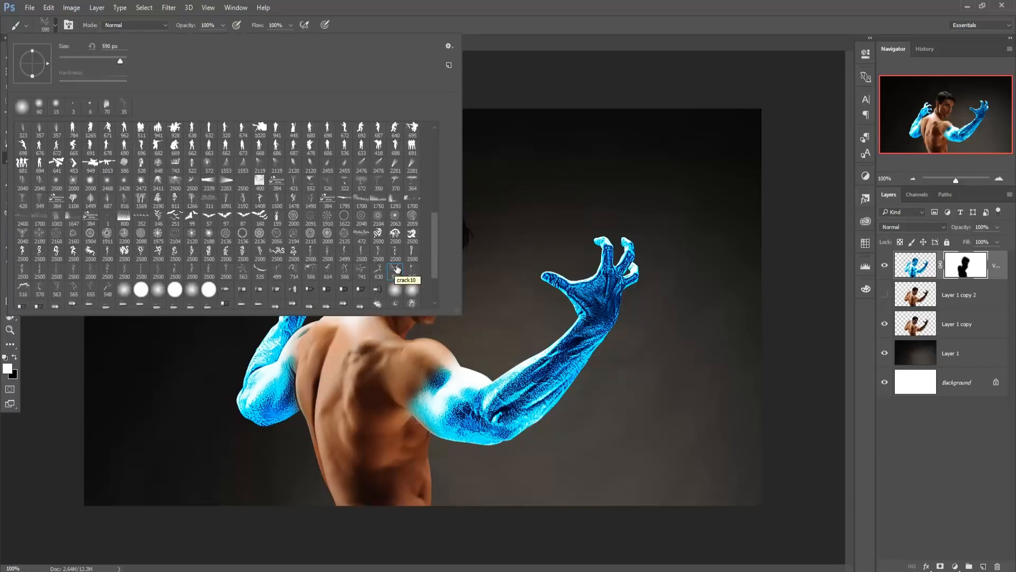
click(575, 10)
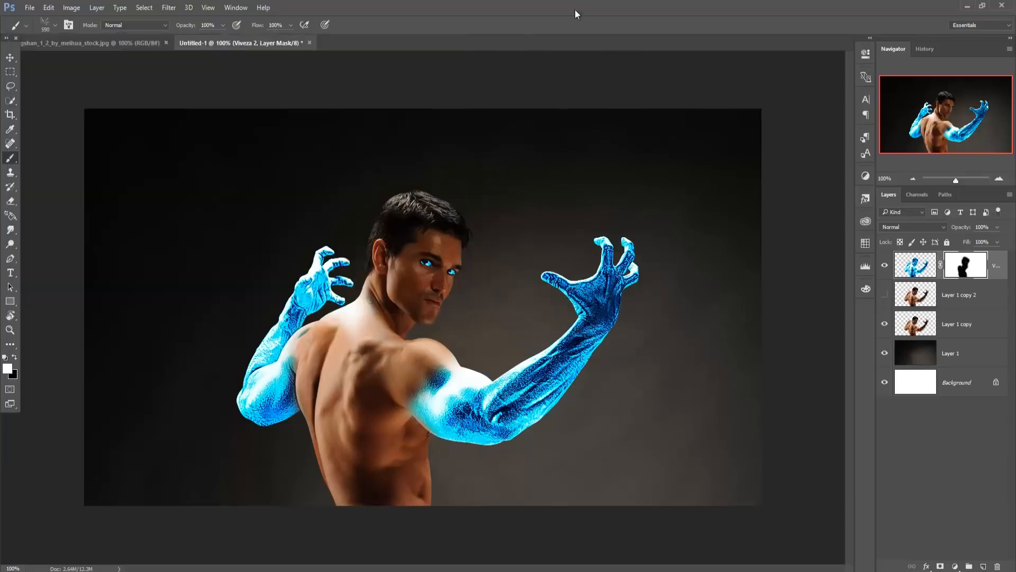
key(bracketleft)
key(bracketleft)
key(bracketleft)
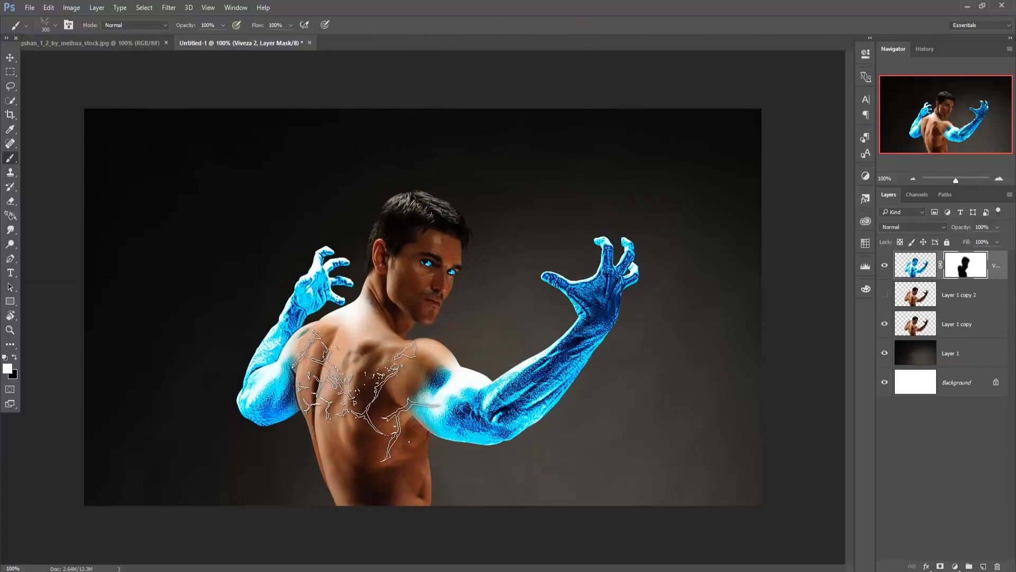
- Stamp white cracks on the mask repeatedly over the upper back and once over the lower back
click(364, 394)
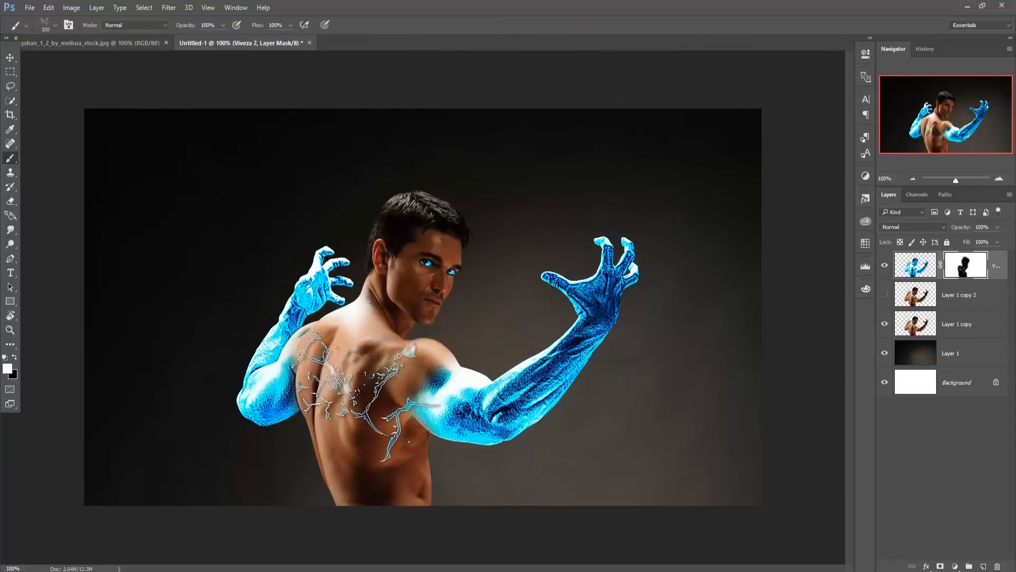
click(365, 395)
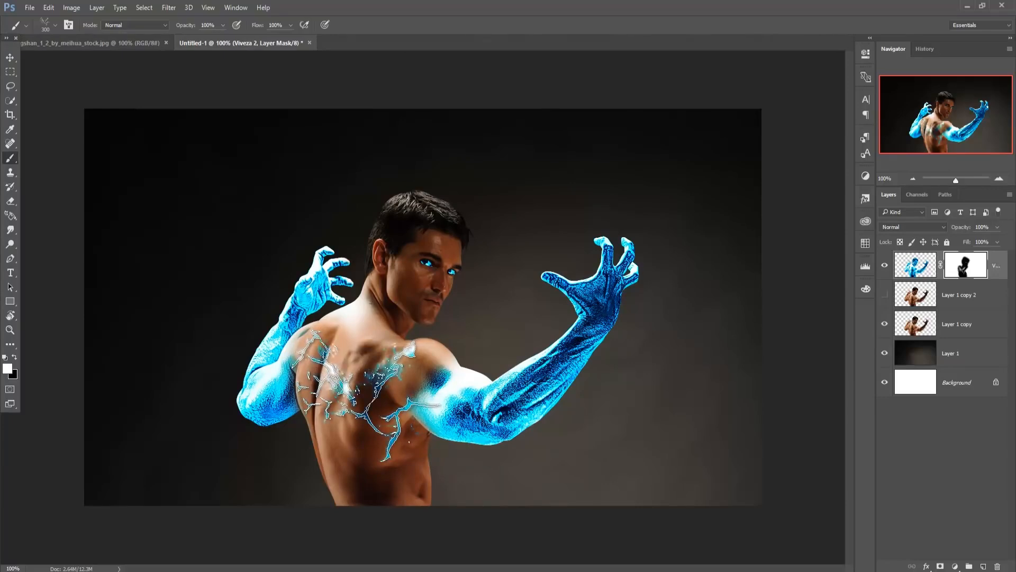
click(365, 395)
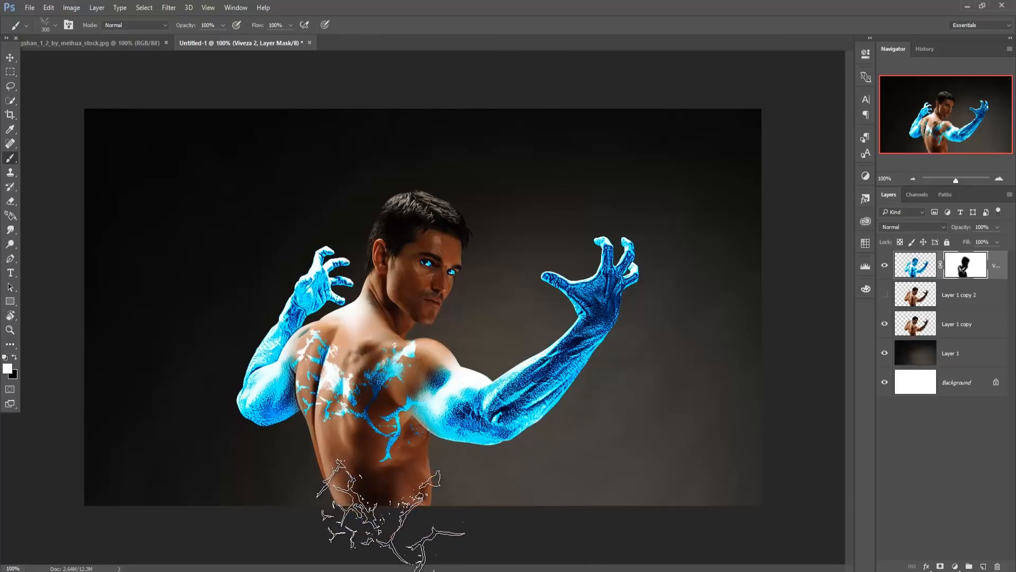
click(392, 516)
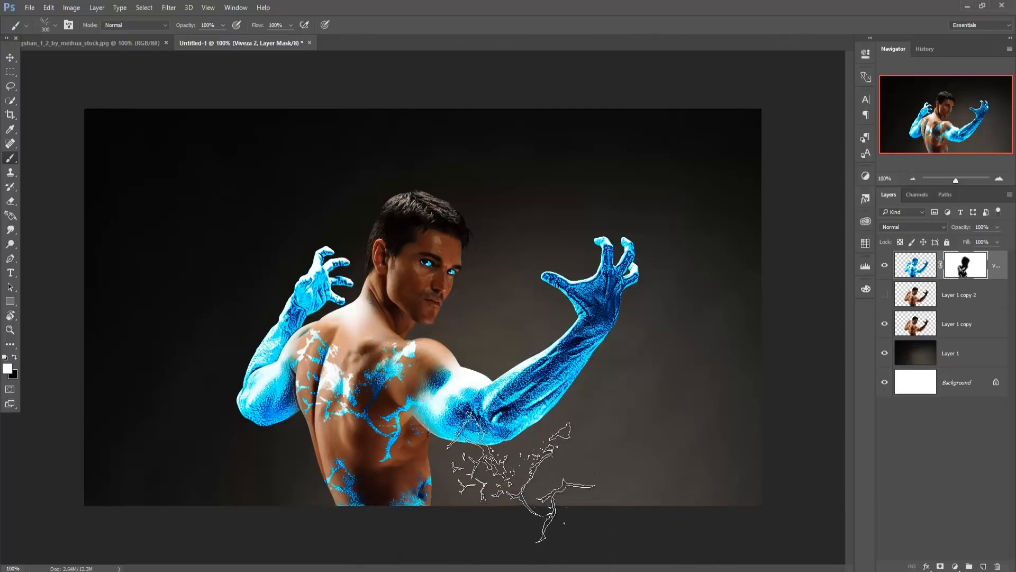
key(bracketleft)
key(bracketleft)
key(bracketleft)
key(bracketleft)
key(bracketleft)
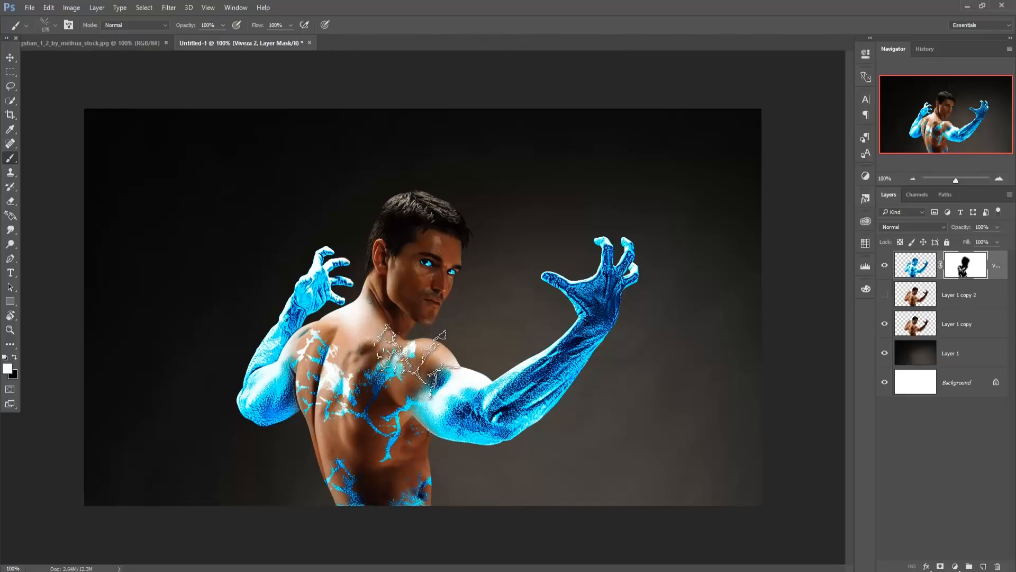
click(413, 355)
- Choose the 630 px crack brush preset and reduce its size to 150 px
click(55, 25)
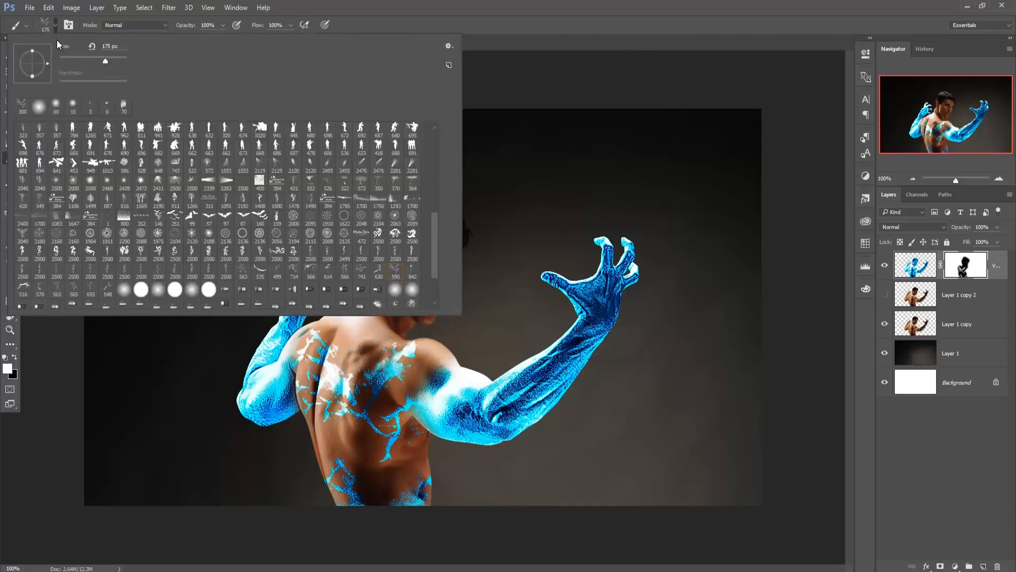
click(379, 270)
click(595, 4)
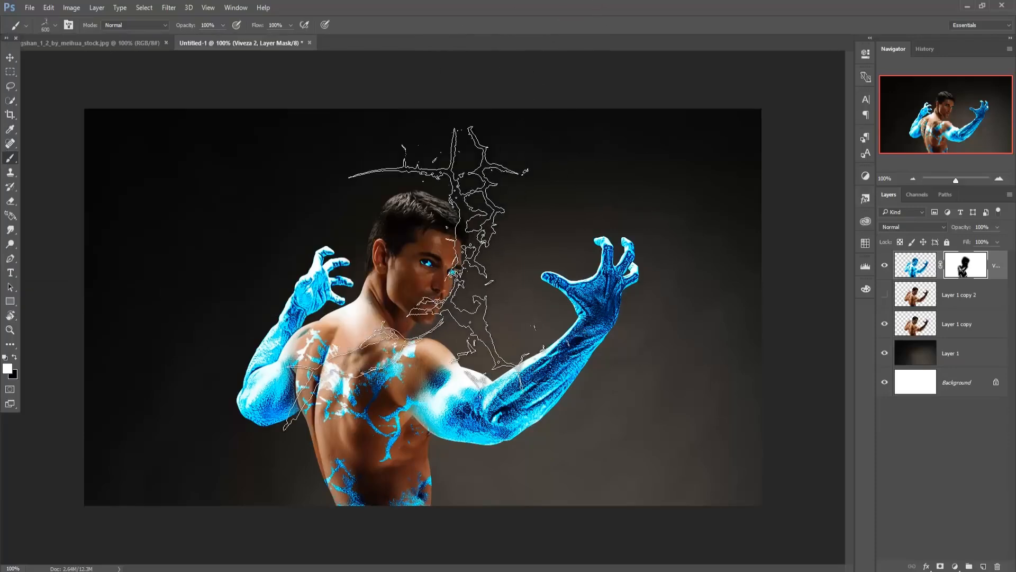
key(bracketleft)
key(bracketleft)
key(bracketleft)
key(bracketleft)
key(bracketleft)
key(bracketleft)
key(bracketleft)
key(bracketleft)
key(bracketleft)
key(bracketleft)
key(bracketright)
key(bracketright)
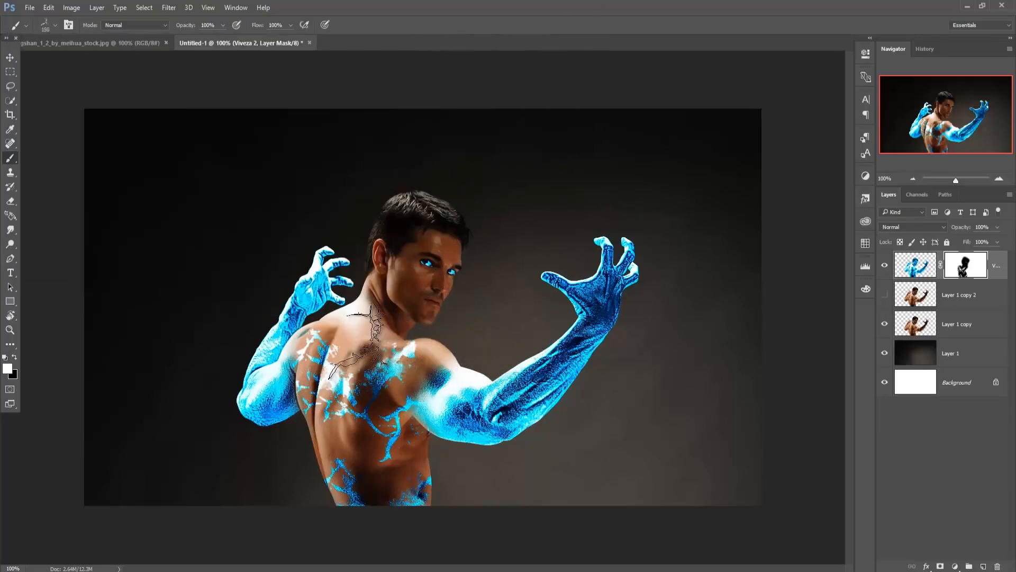
- Rotate the crack brush tip and stamp white cracks on the mask over the shoulder of the outstretched arm
right_click(382, 339)
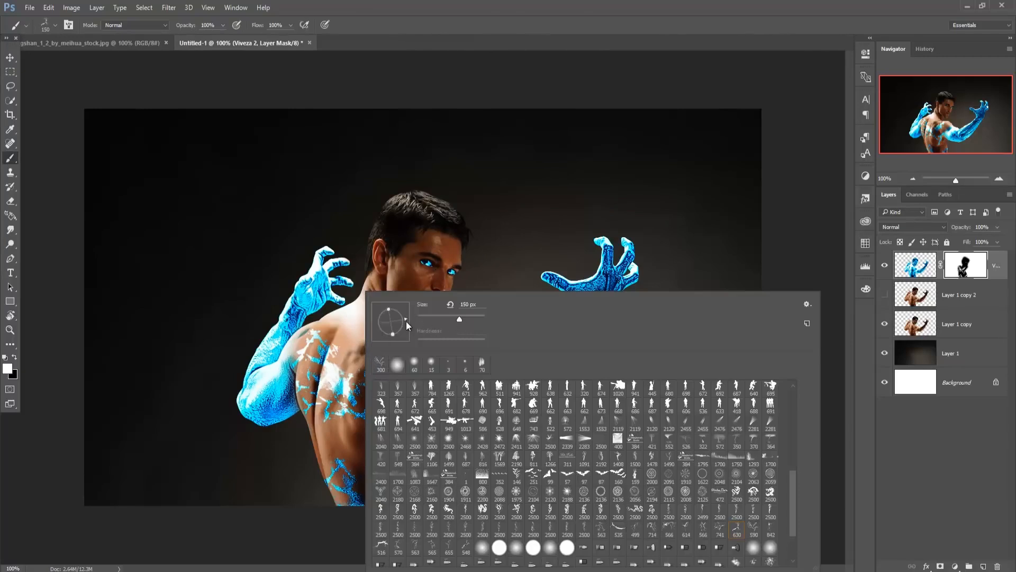
click(479, 3)
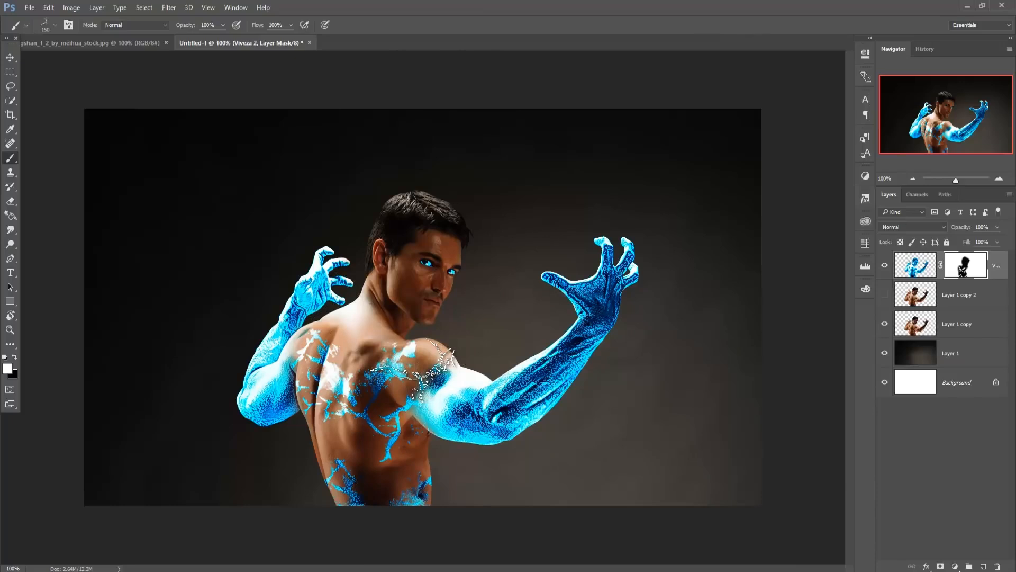
click(413, 370)
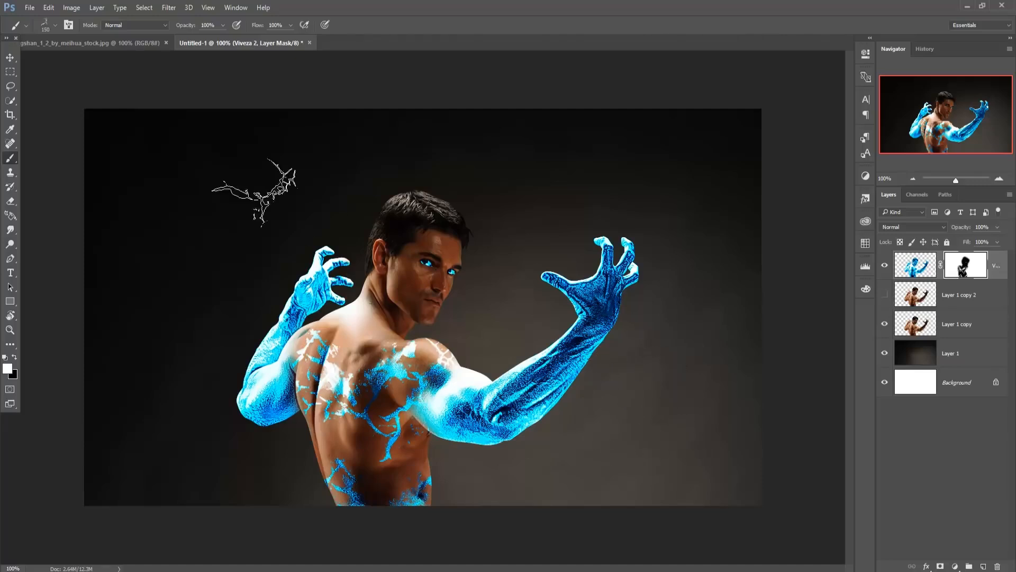
click(5, 58)
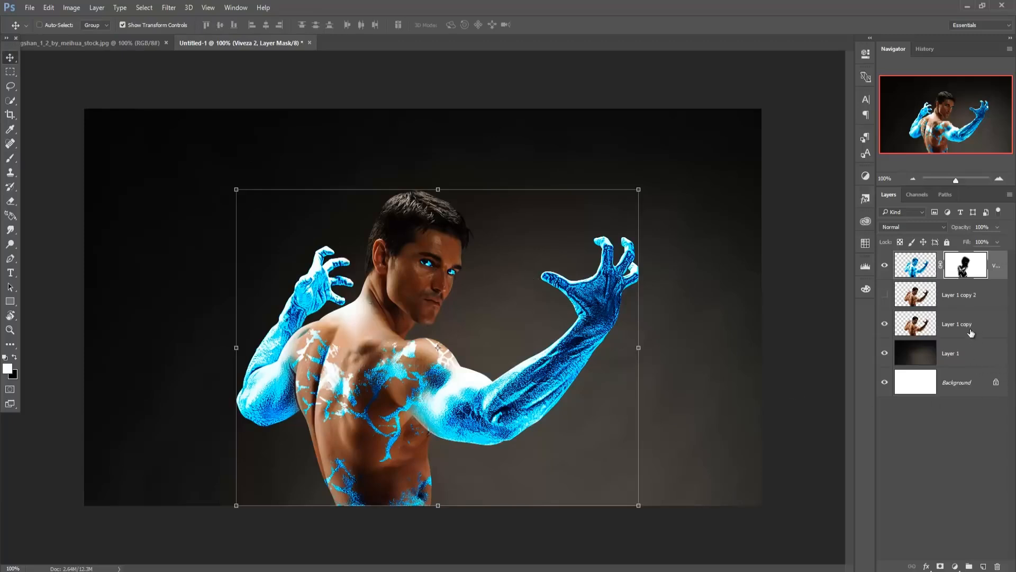
- Add an empty layer above the masked blue layer and switch to the Brush tool
click(996, 272)
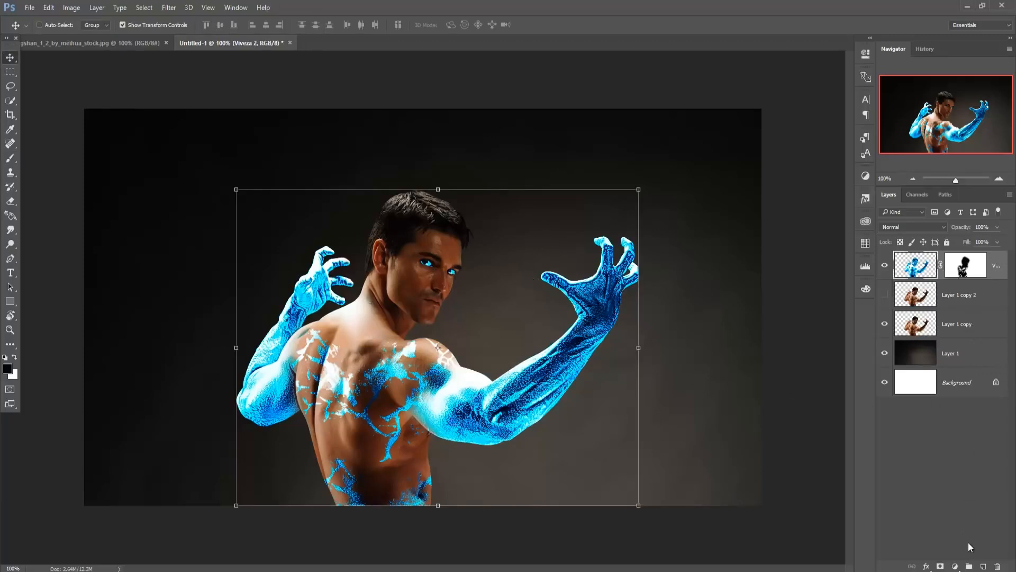
click(983, 566)
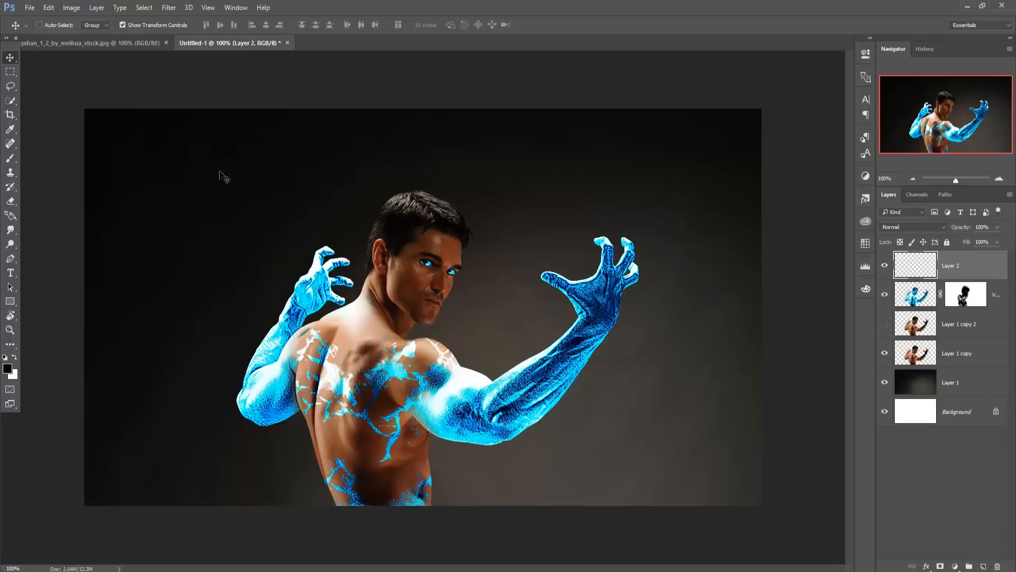
click(10, 158)
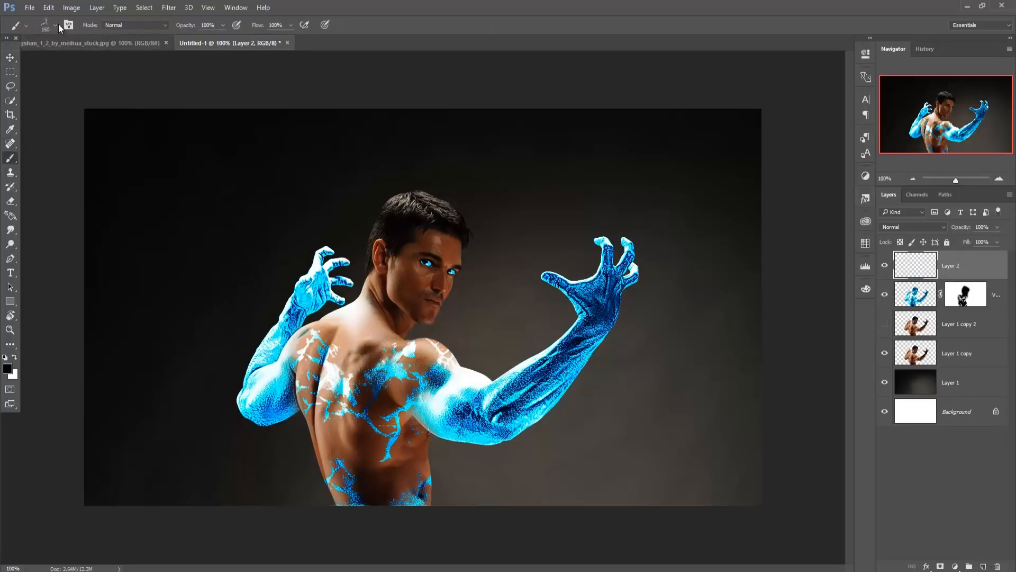
- Choose a 2500 px smoke brush preset
click(55, 26)
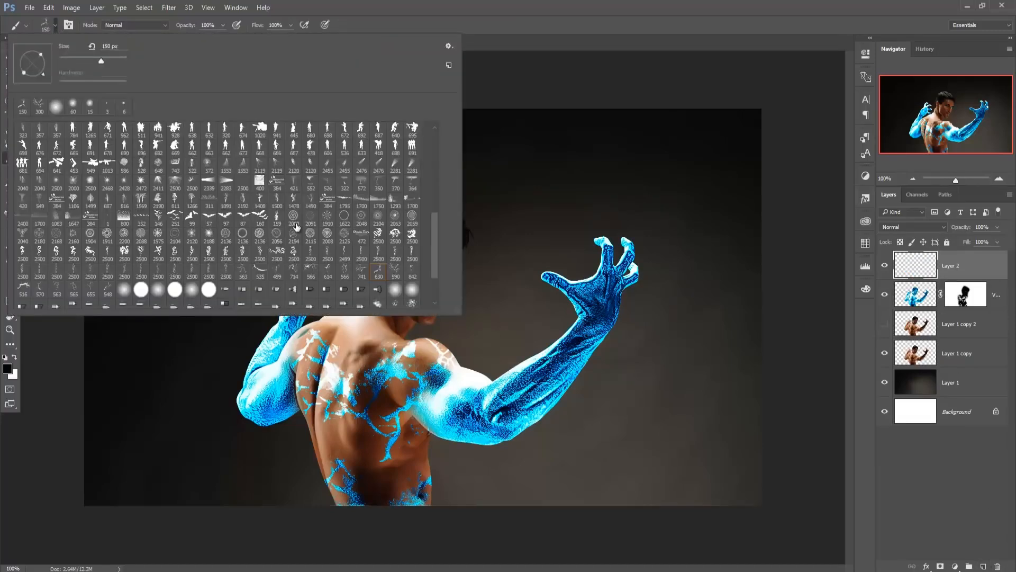
scroll(297, 226, down, 3)
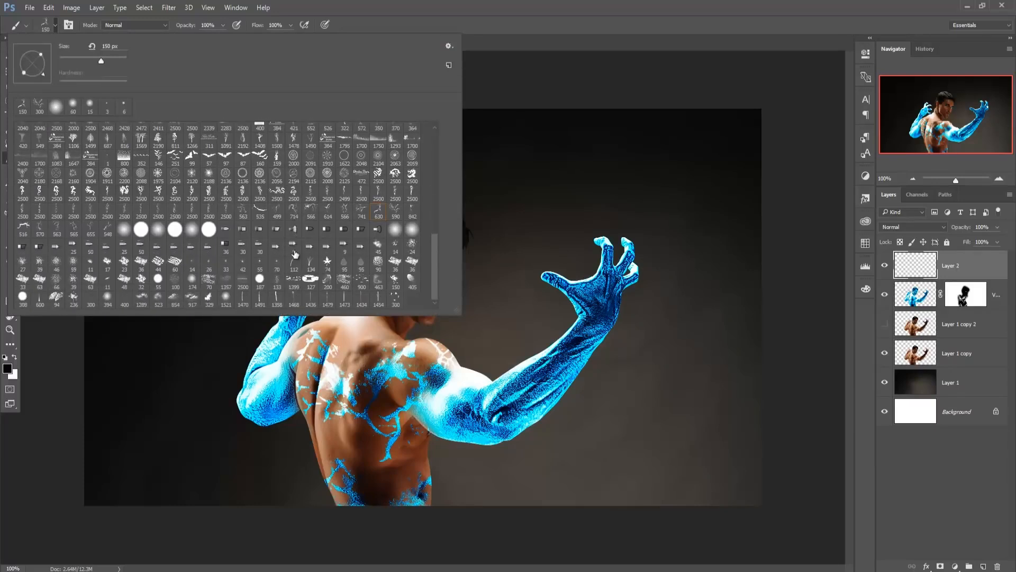
scroll(297, 255, up, 3)
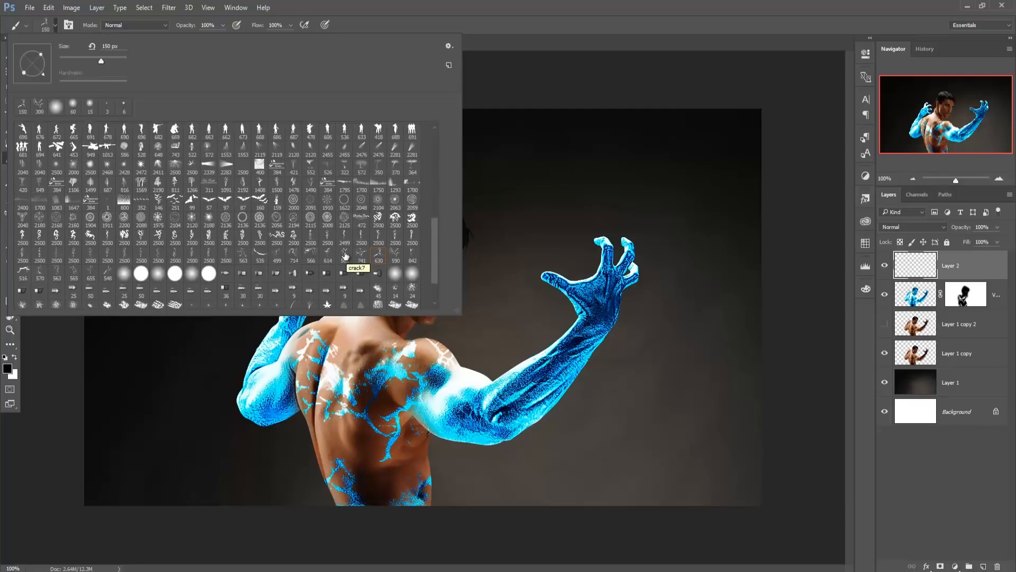
scroll(382, 225, down, 2)
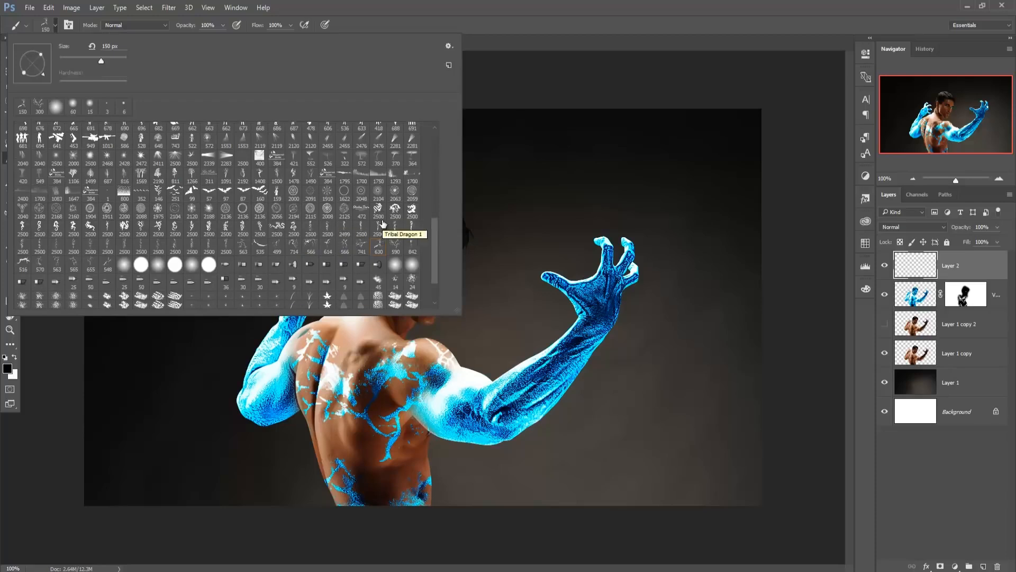
scroll(383, 224, down, 1)
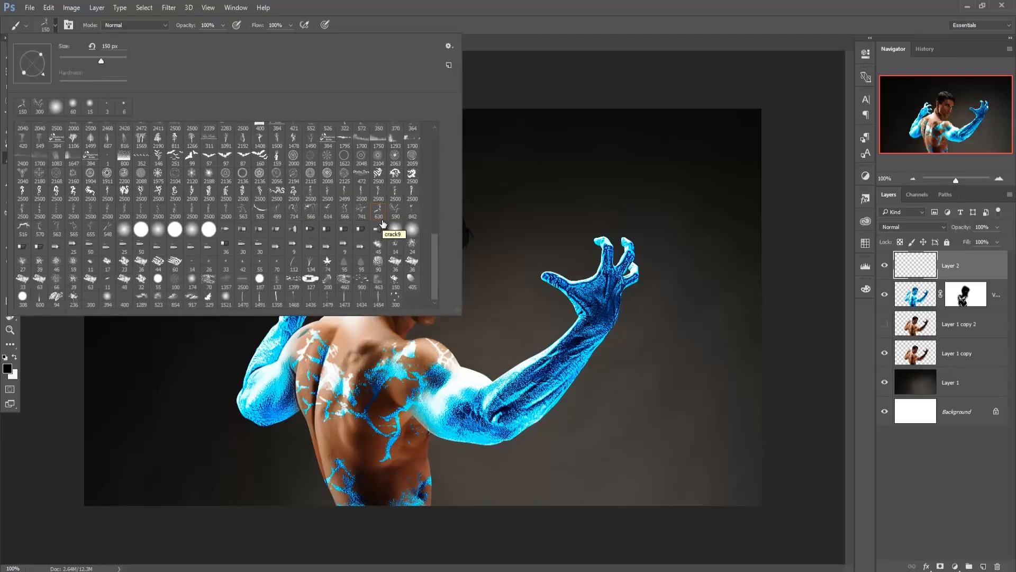
scroll(383, 224, up, 3)
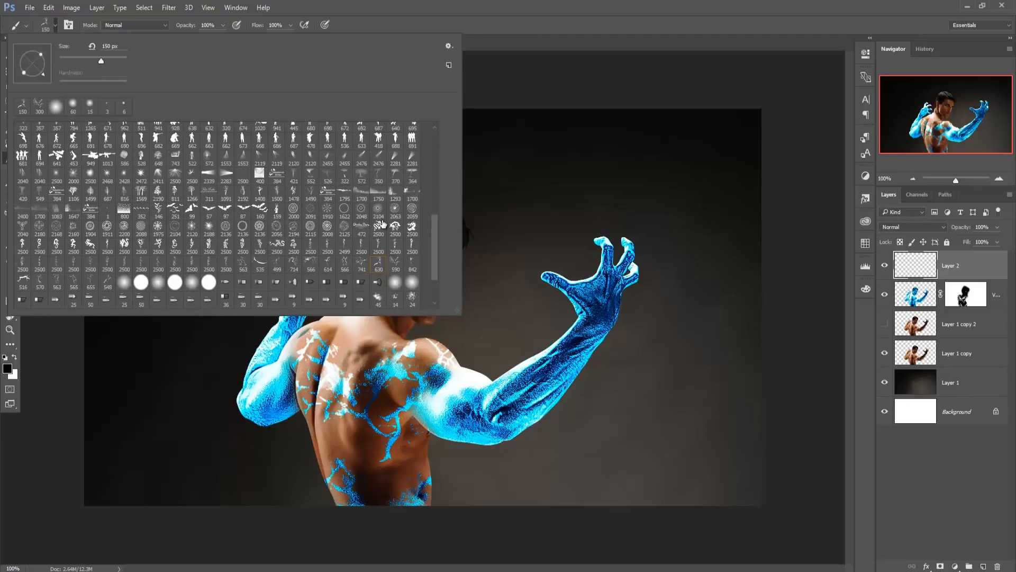
scroll(382, 224, up, 2)
scroll(383, 224, up, 2)
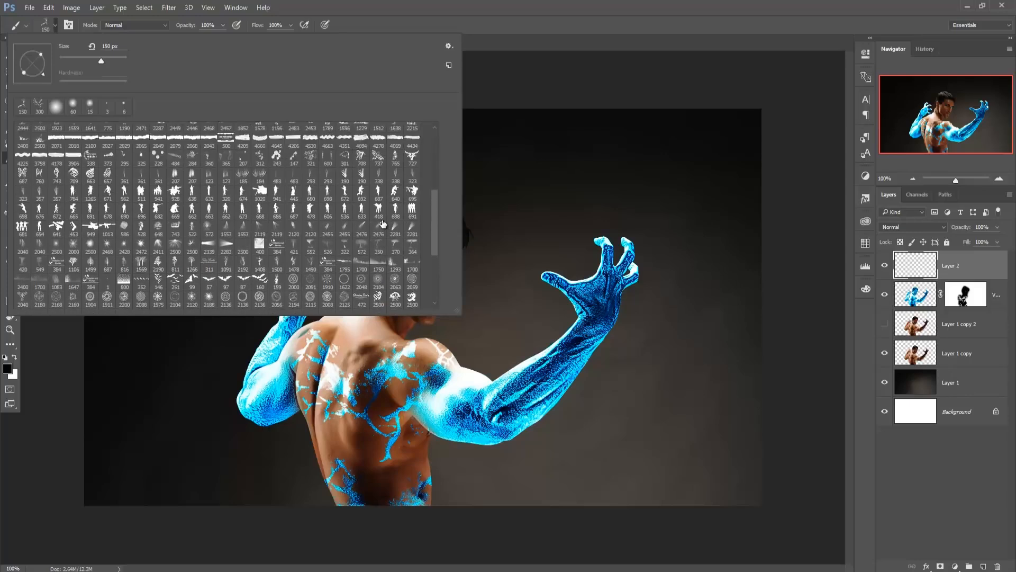
scroll(383, 224, up, 2)
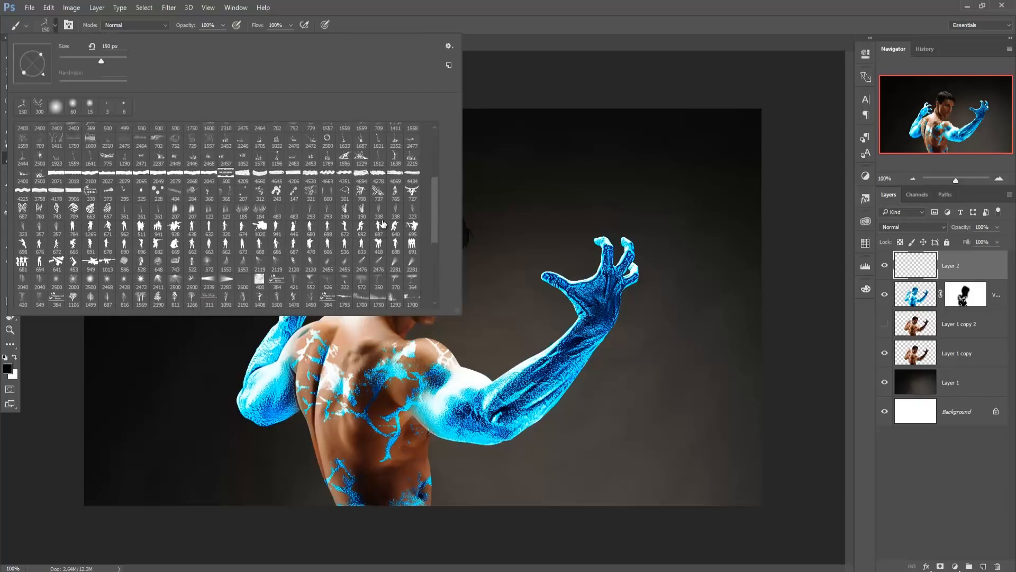
scroll(382, 225, up, 2)
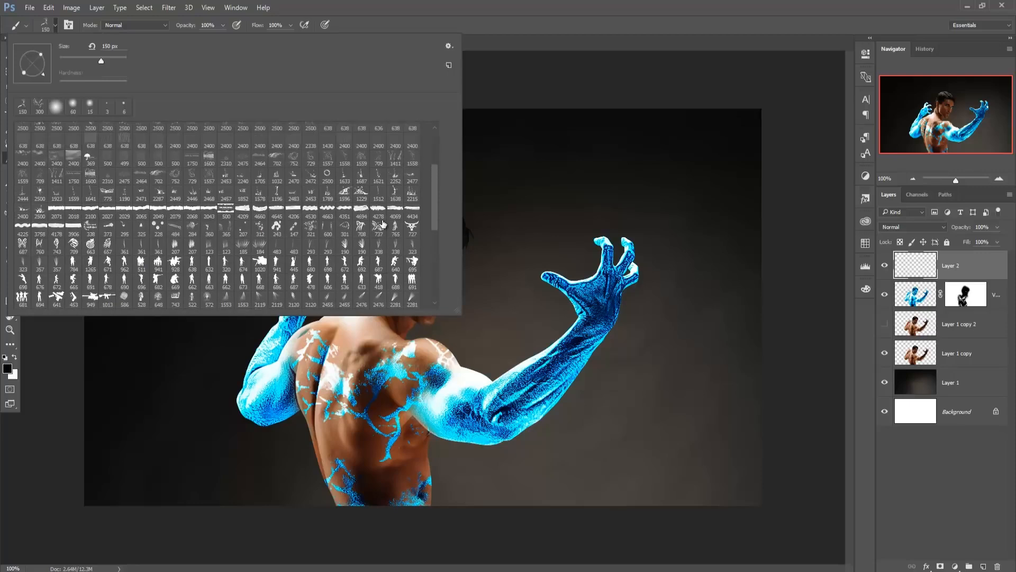
scroll(383, 224, up, 2)
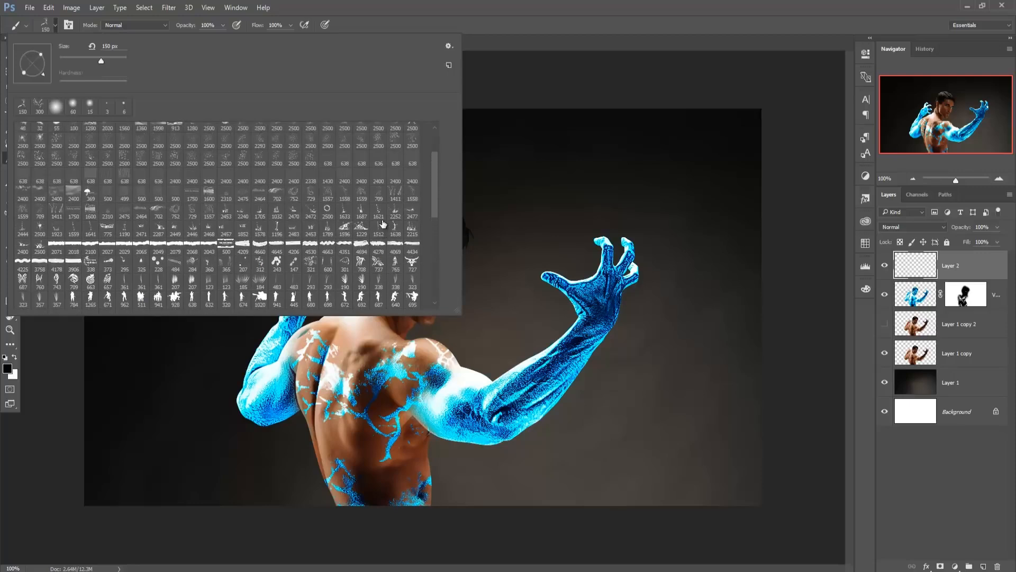
scroll(382, 224, up, 3)
scroll(383, 224, up, 1)
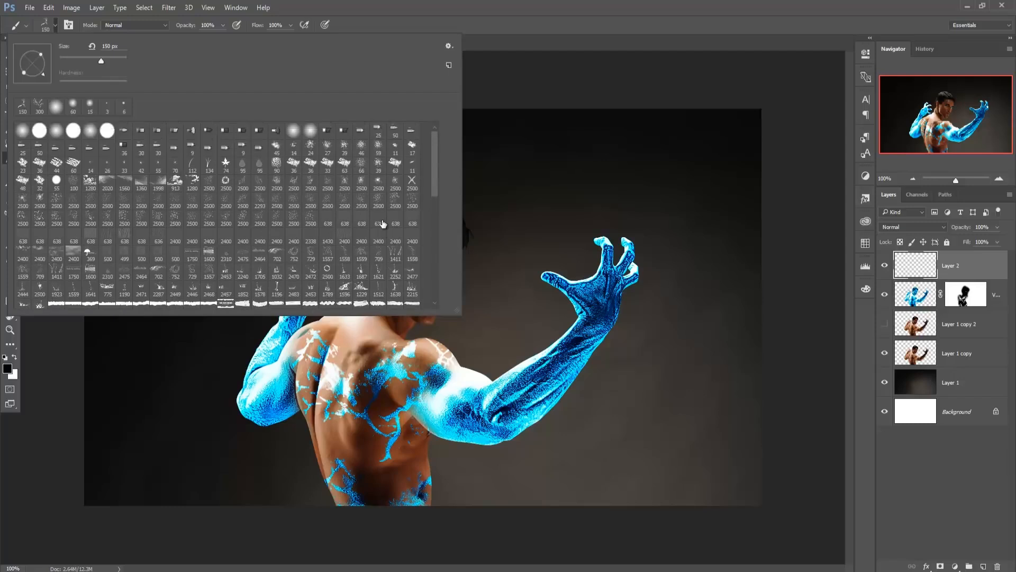
scroll(383, 224, down, 3)
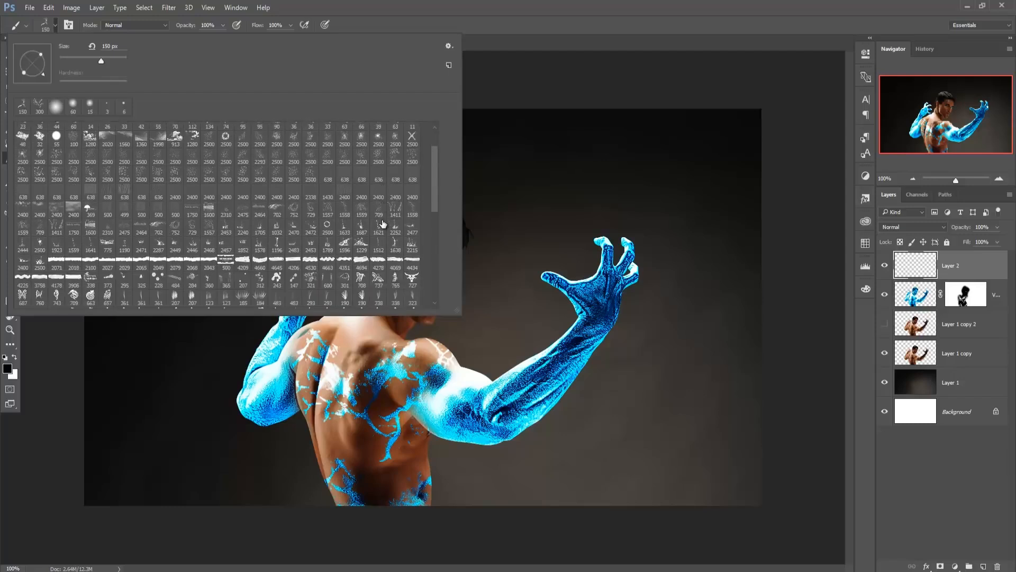
scroll(383, 224, down, 6)
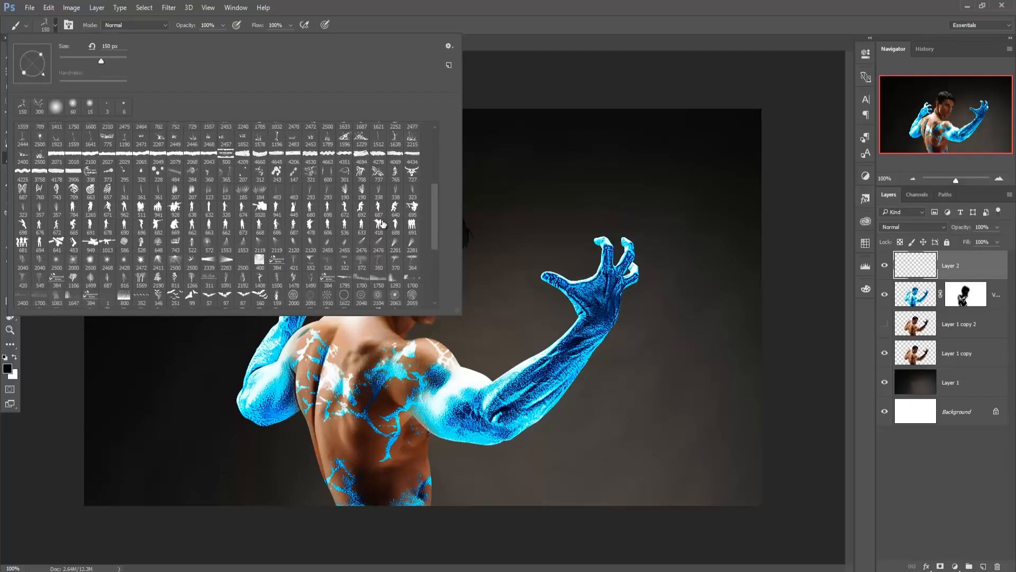
scroll(383, 224, down, 5)
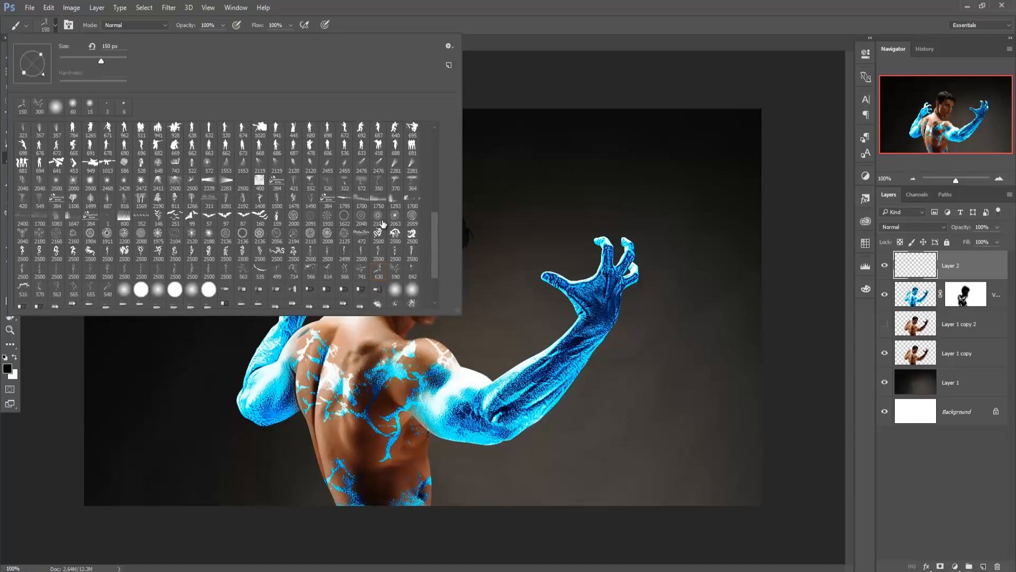
scroll(382, 224, down, 2)
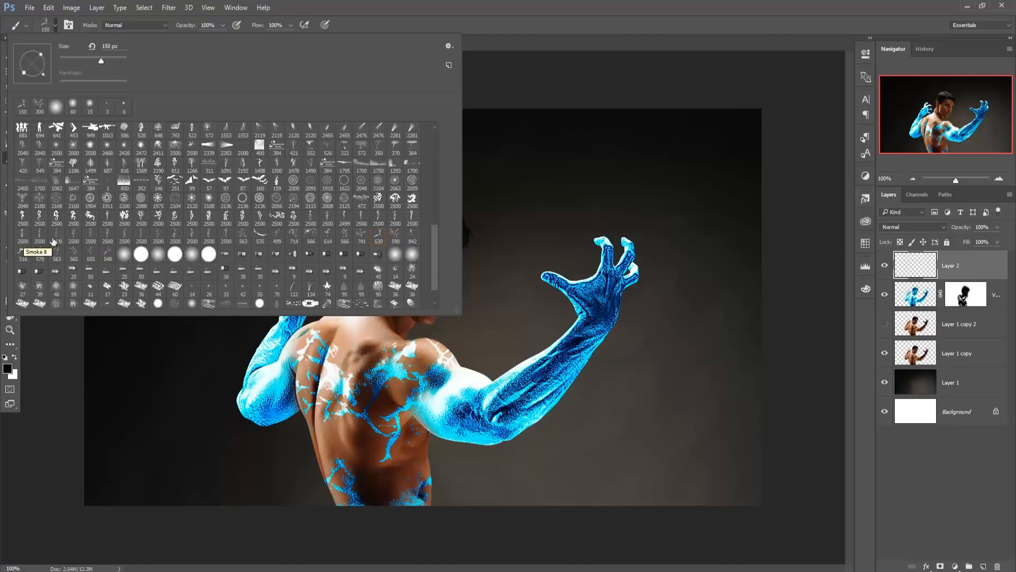
click(74, 233)
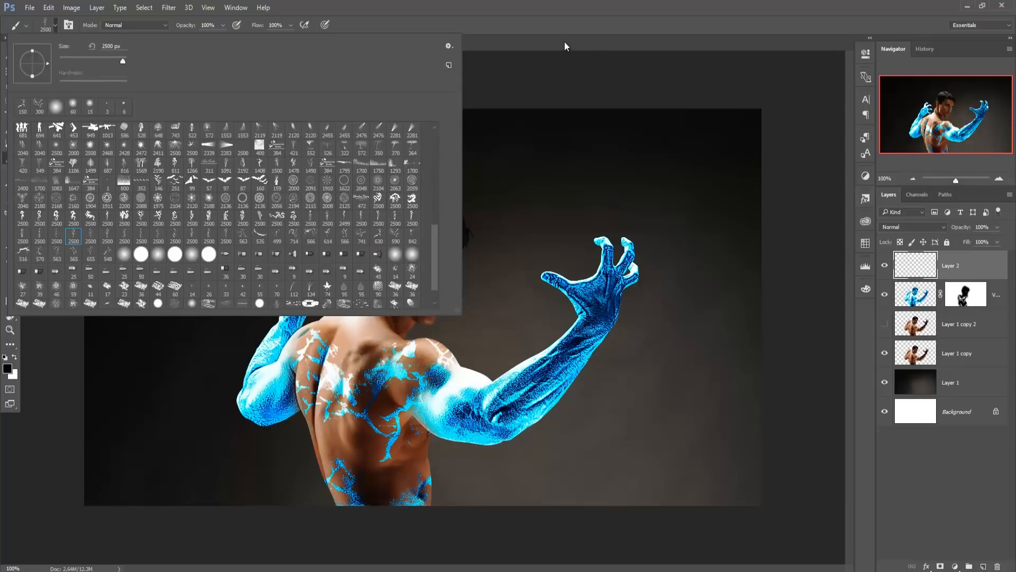
- Stamp a white smoke plume at 700 px on the empty background behind the man's back
click(14, 357)
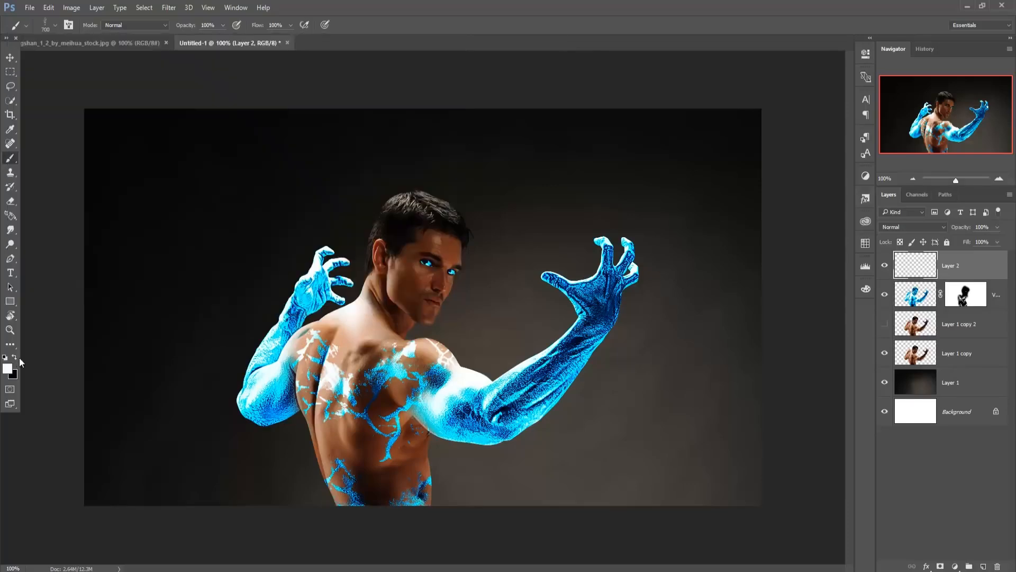
click(188, 297)
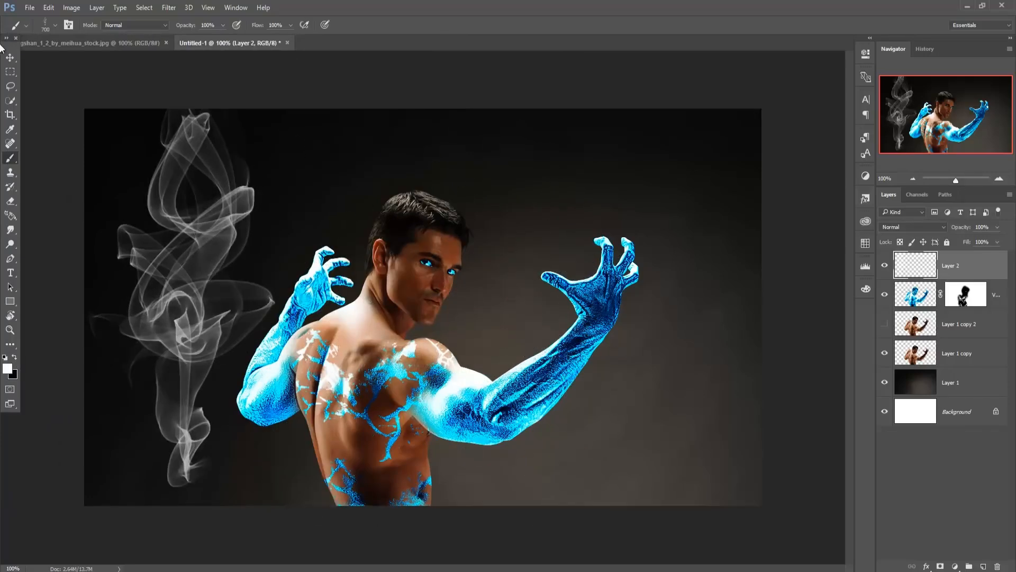
- Scale the smoke to 79.35% width and 69.87% height and place it rising from the outstretched hand
click(10, 57)
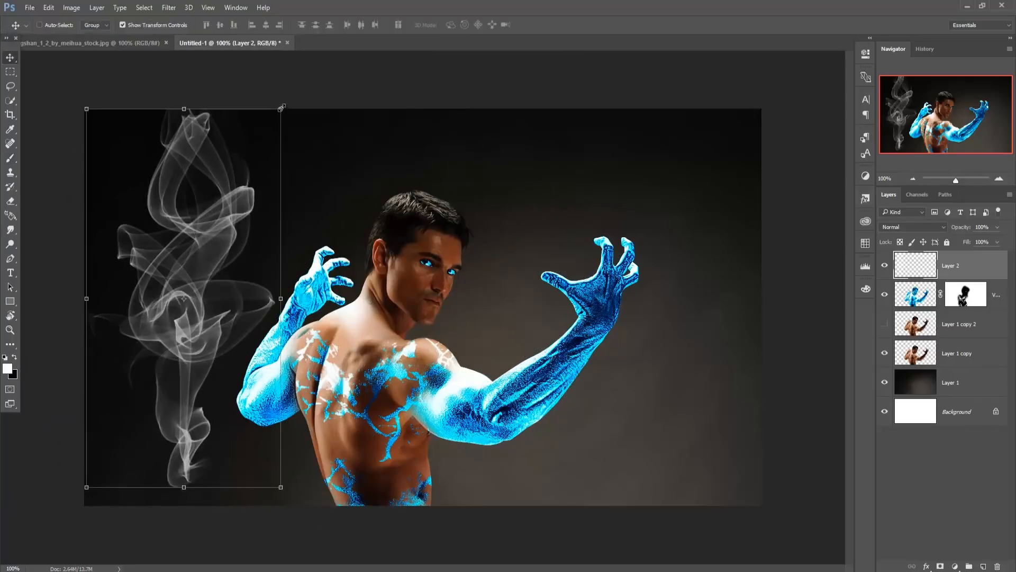
drag(281, 109, 249, 216)
drag(266, 255, 268, 233)
drag(247, 329, 624, 223)
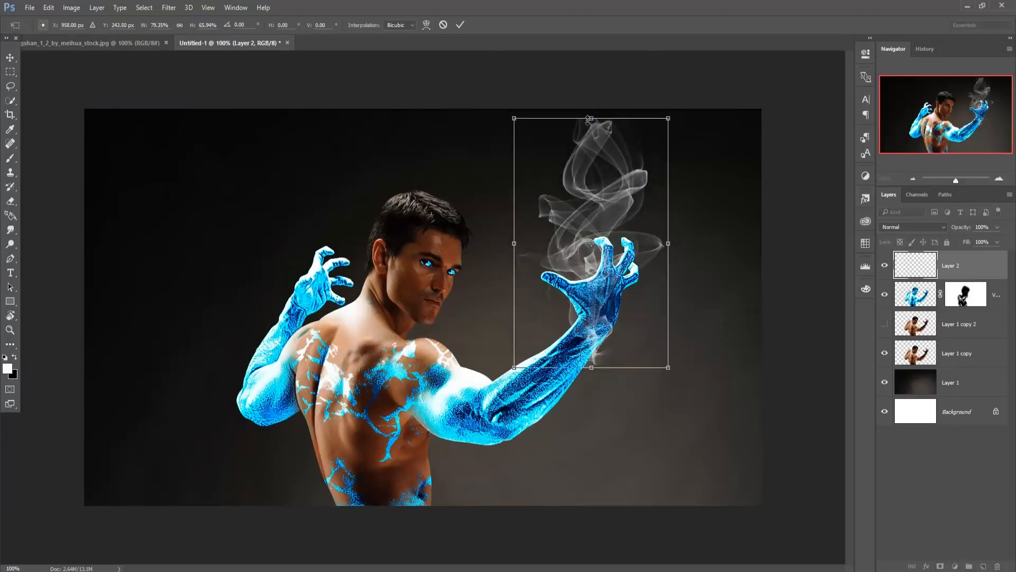
drag(589, 119, 591, 103)
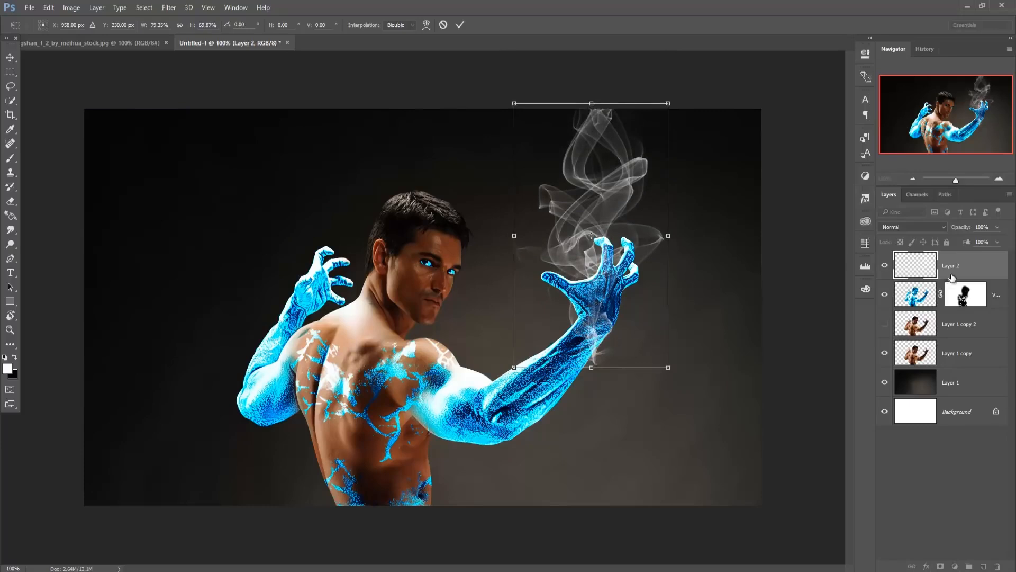
click(460, 25)
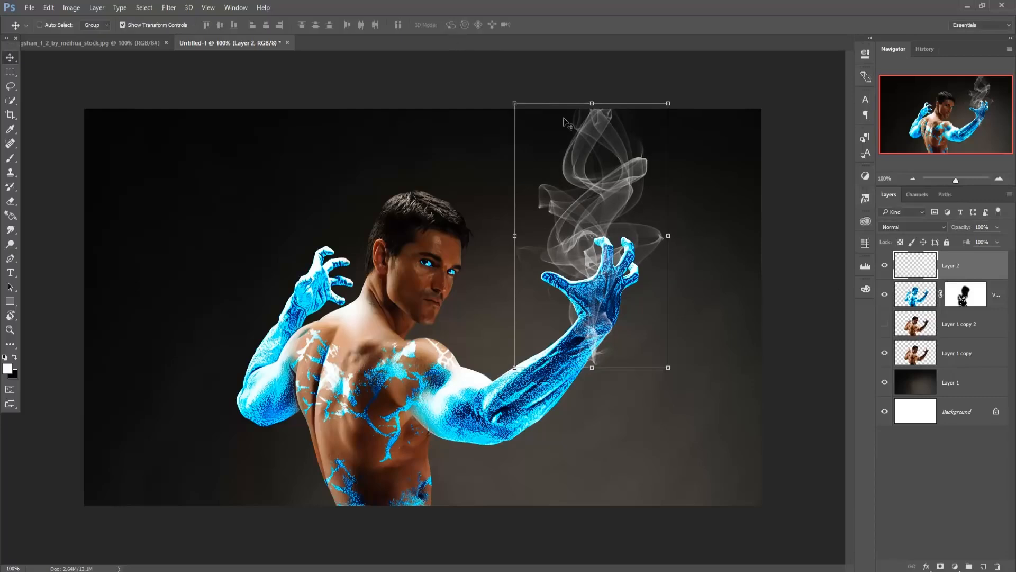
- Try the smoke layer beneath the masked blue layer and return it to the top of the stack
drag(950, 269, 947, 305)
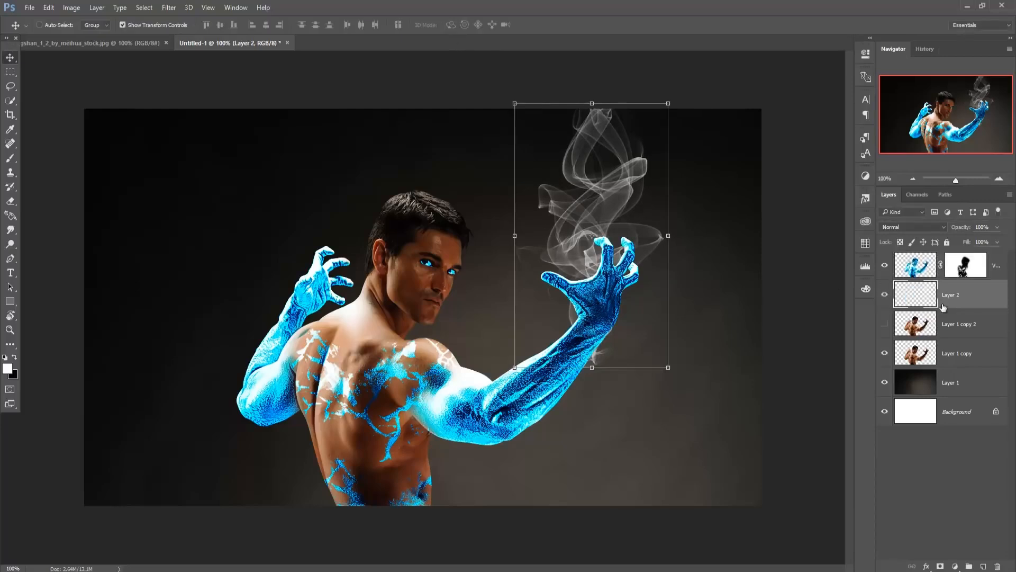
double_click(975, 298)
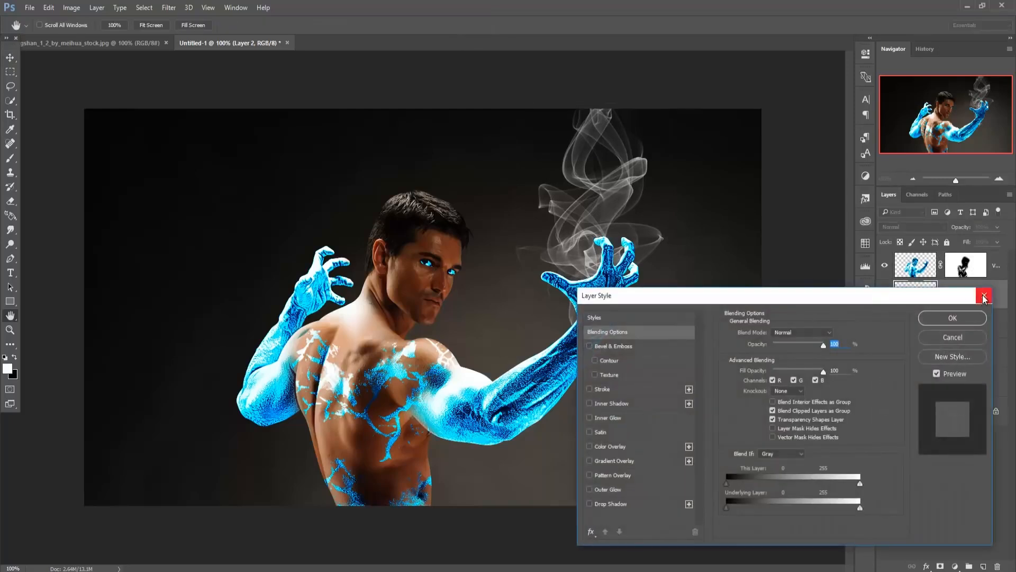
click(975, 298)
drag(974, 300, 974, 264)
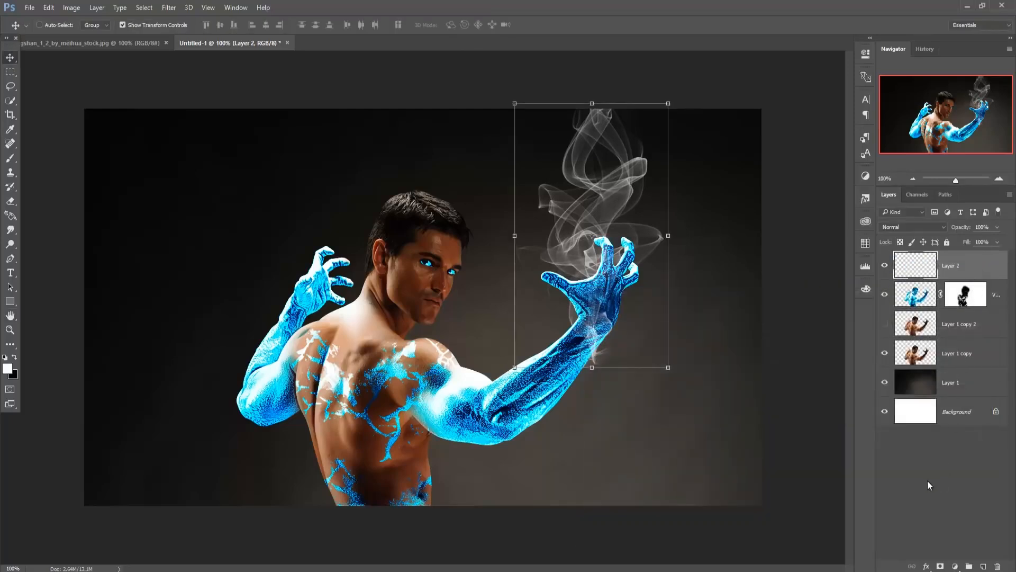
- Add a mask to the smoke layer and hide the smoke's lower end over the forearm with black 400 px smoke brush stamps
click(941, 566)
click(10, 158)
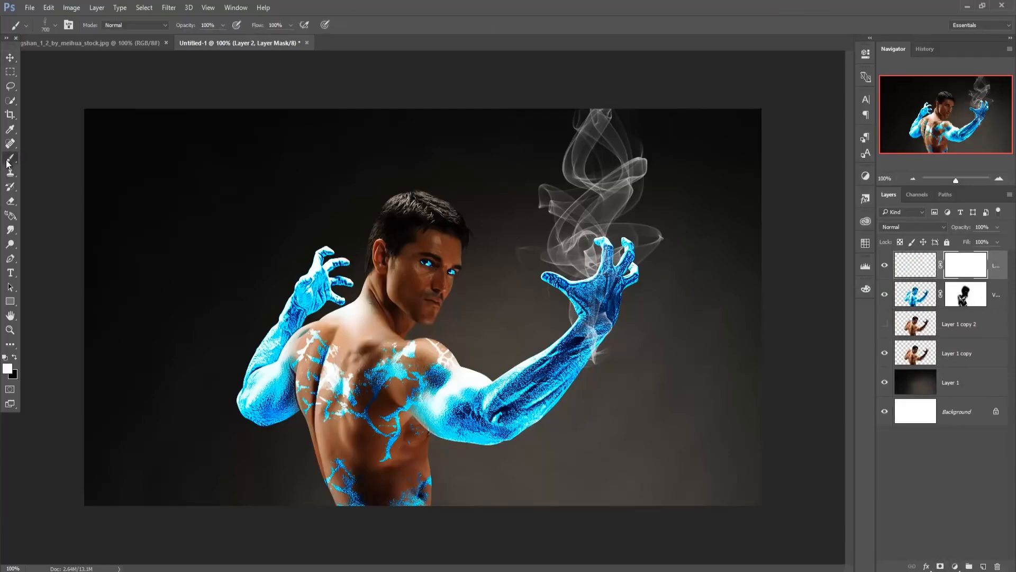
key(bracketleft)
key(bracketleft)
key(bracketleft)
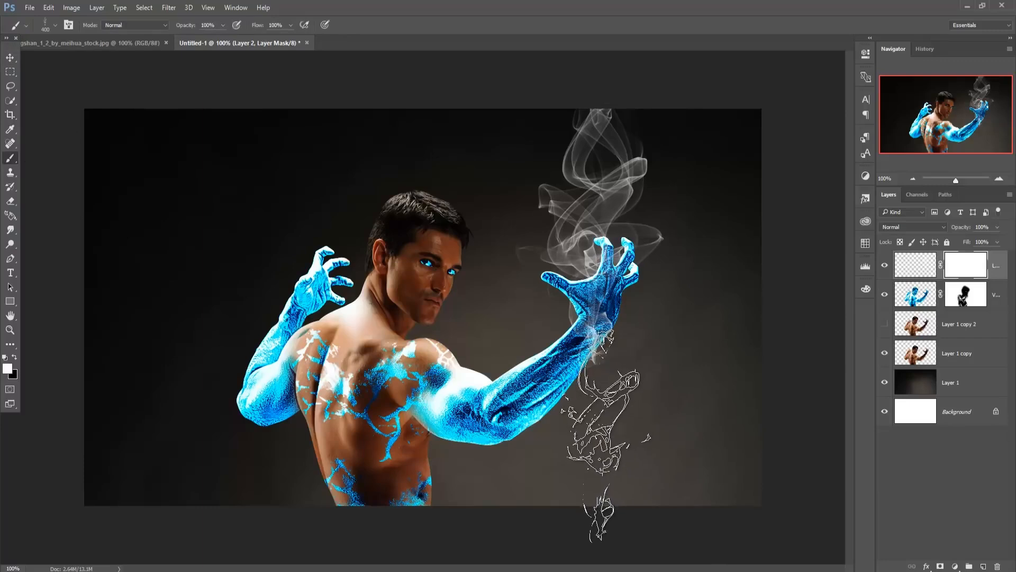
click(14, 357)
click(611, 417)
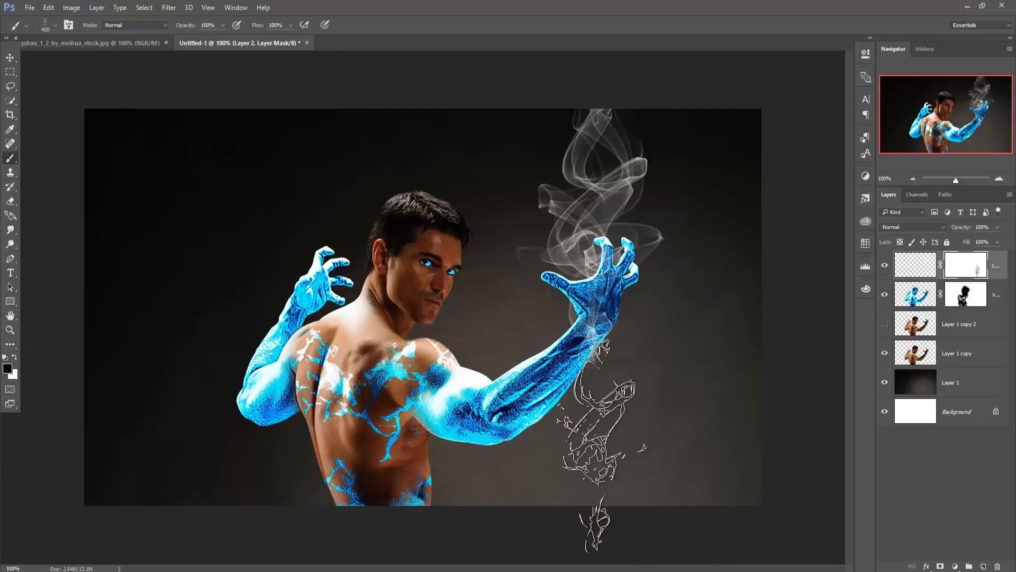
click(610, 445)
click(609, 432)
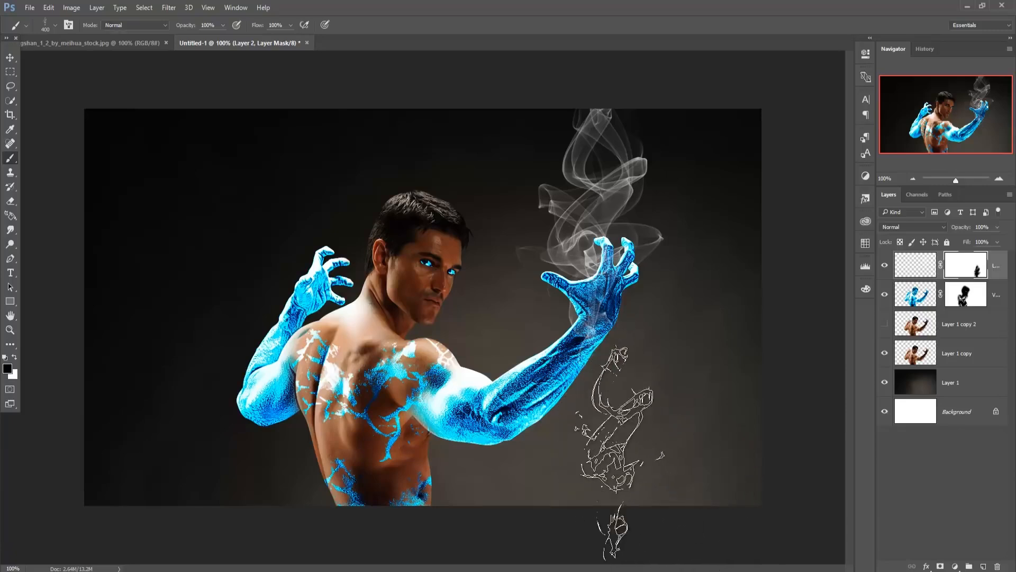
- Add a Hue/Saturation adjustment clipped to the smoke layer and enable Colorize
click(11, 58)
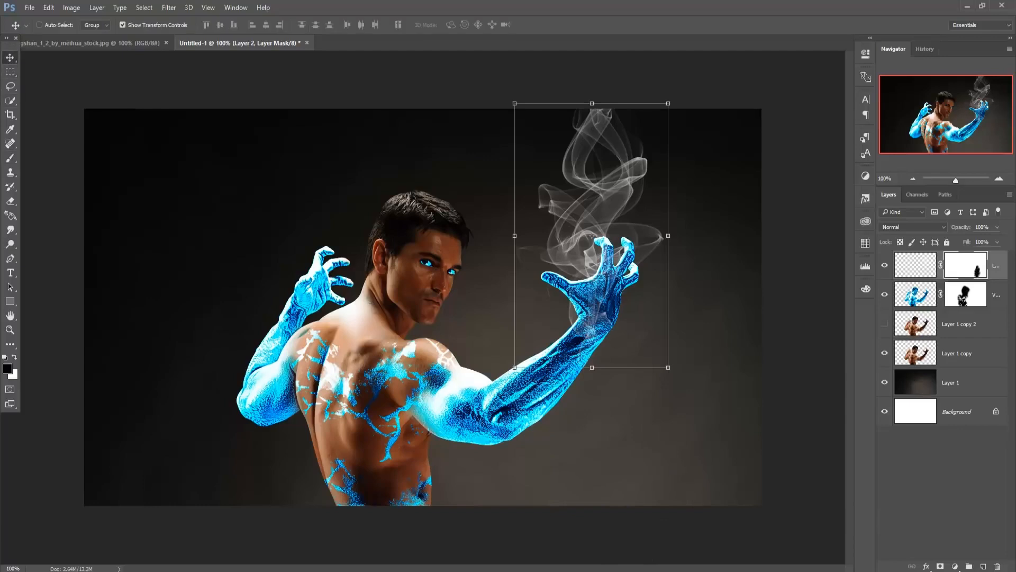
click(928, 269)
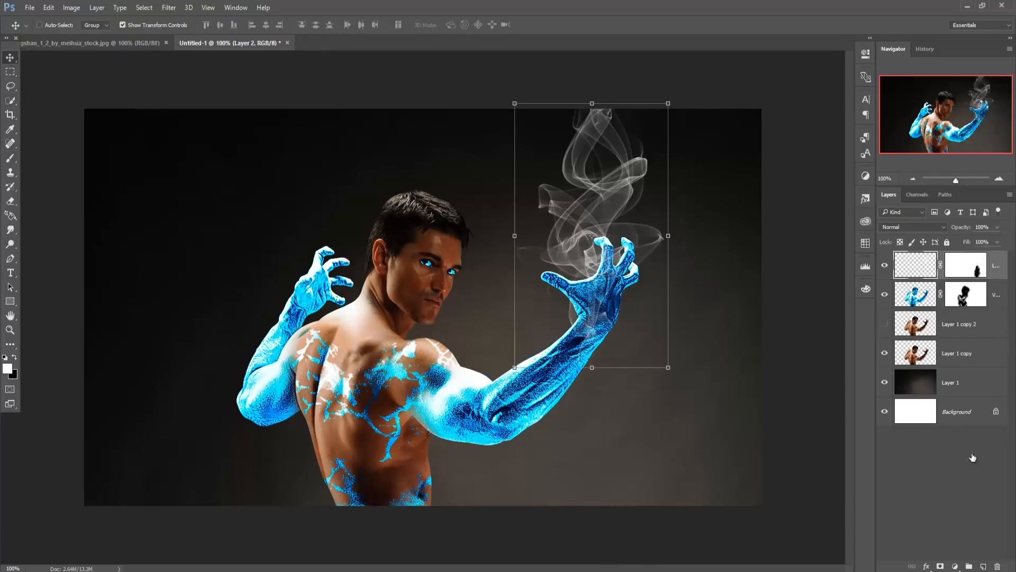
click(955, 567)
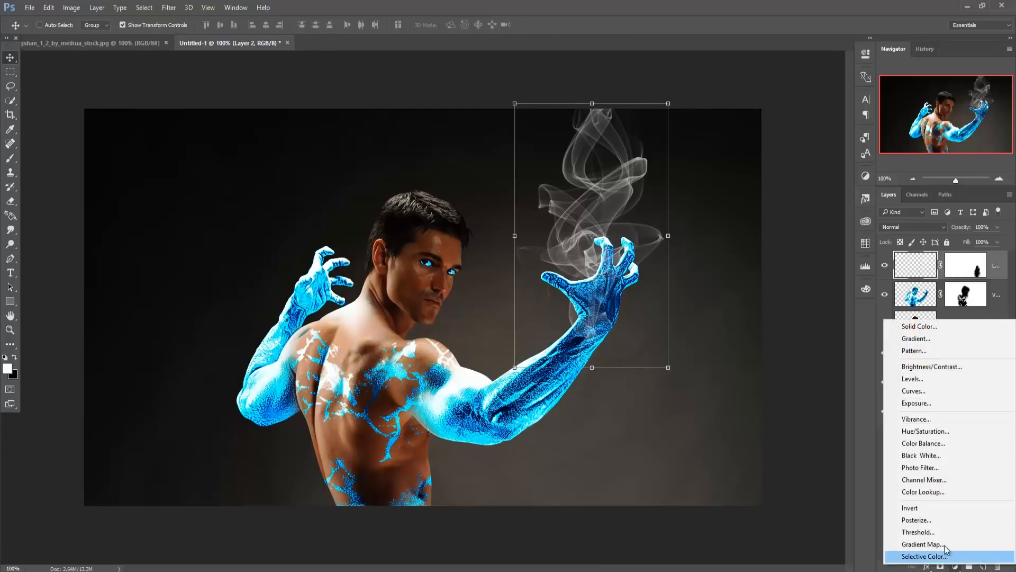
click(920, 432)
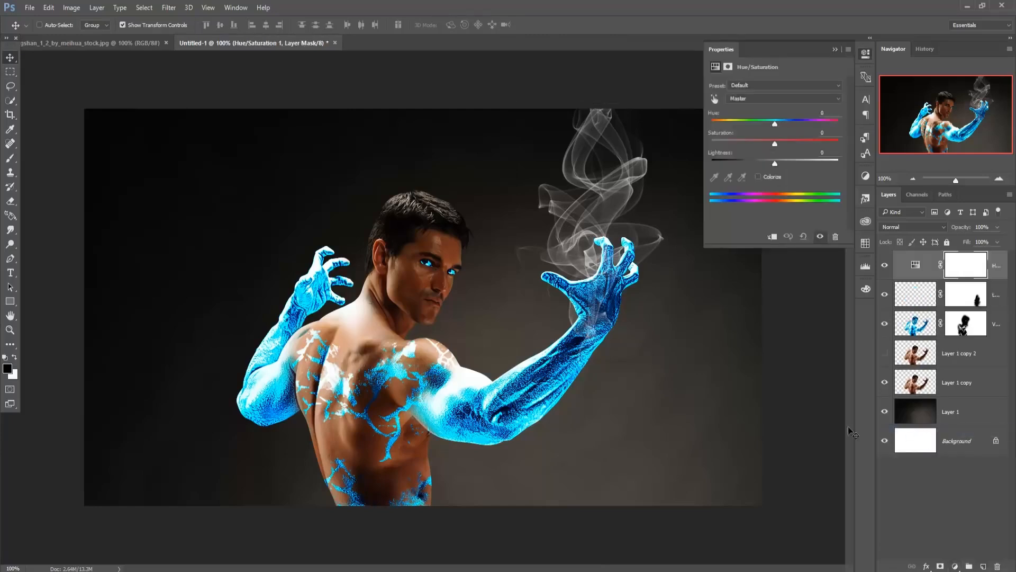
click(773, 238)
click(758, 176)
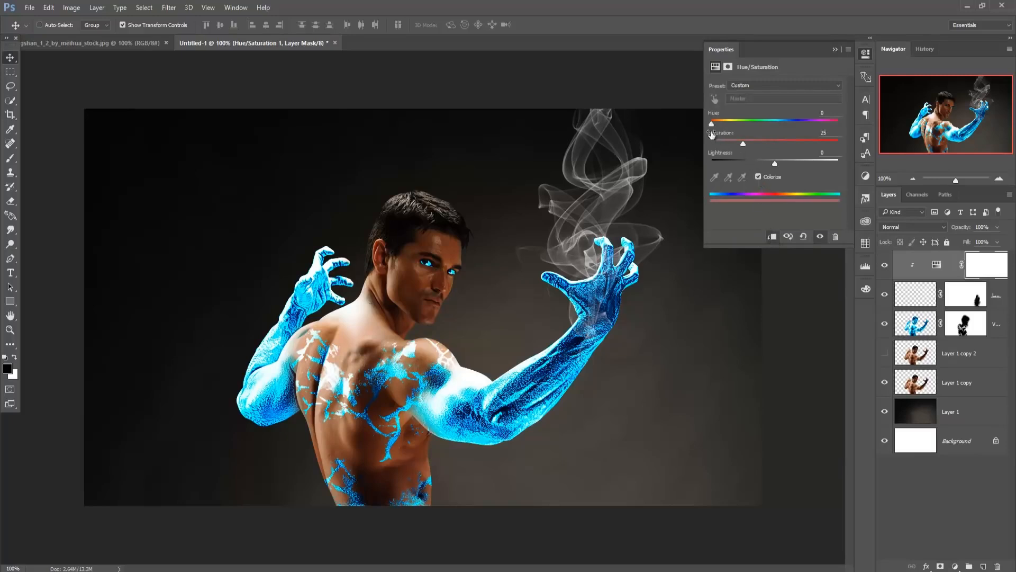
- Tint the smoke blue with hue 194, saturation 100 and lightness -43
drag(713, 124, 778, 124)
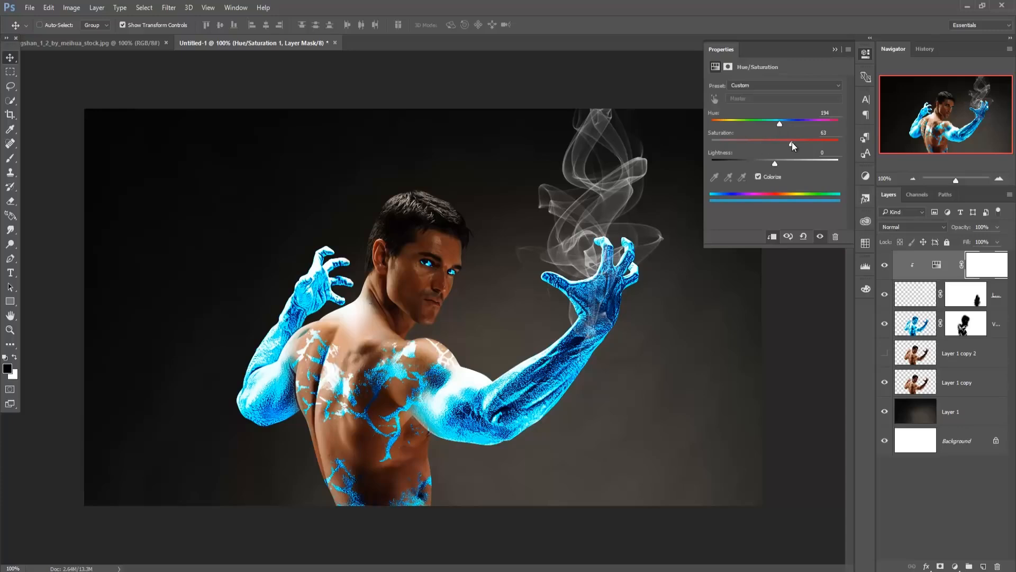
drag(794, 144, 749, 167)
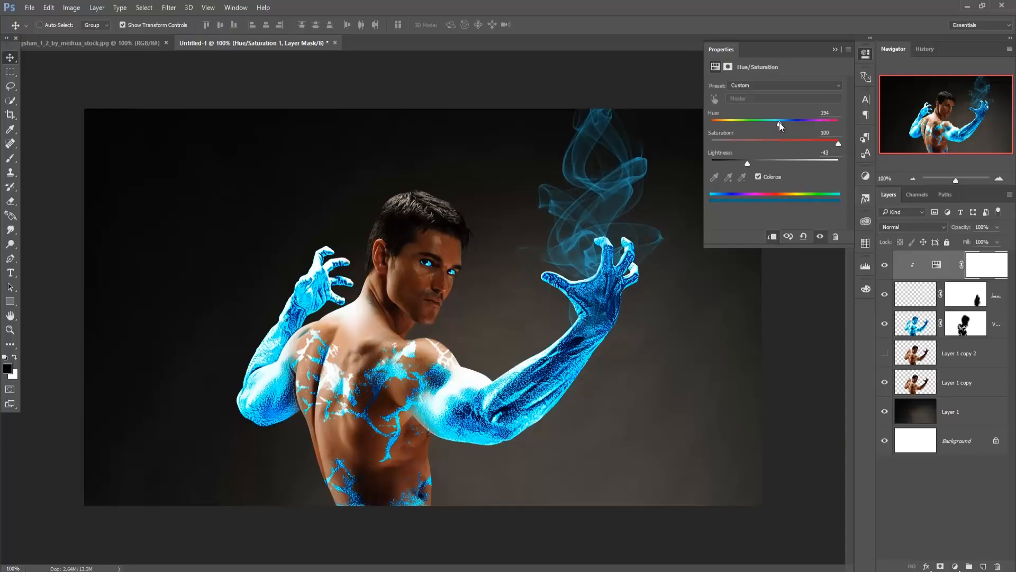
mouse_move(779, 123)
mouse_down()
mouse_move(790, 123)
mouse_move(780, 126)
mouse_up()
click(835, 49)
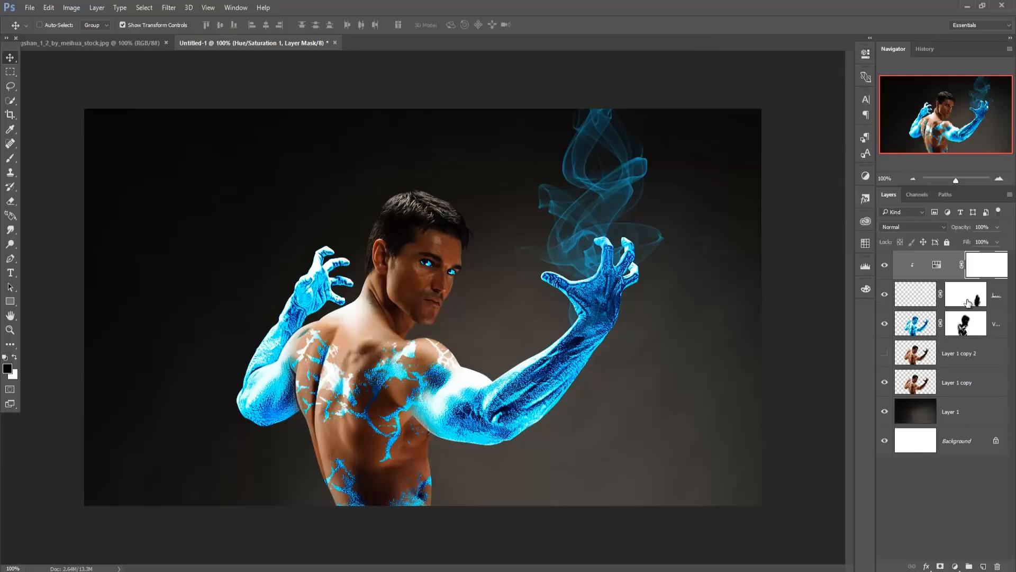
- Merge the Hue/Saturation adjustment with the masked smoke layer into one layer
click(997, 301)
right_click(949, 265)
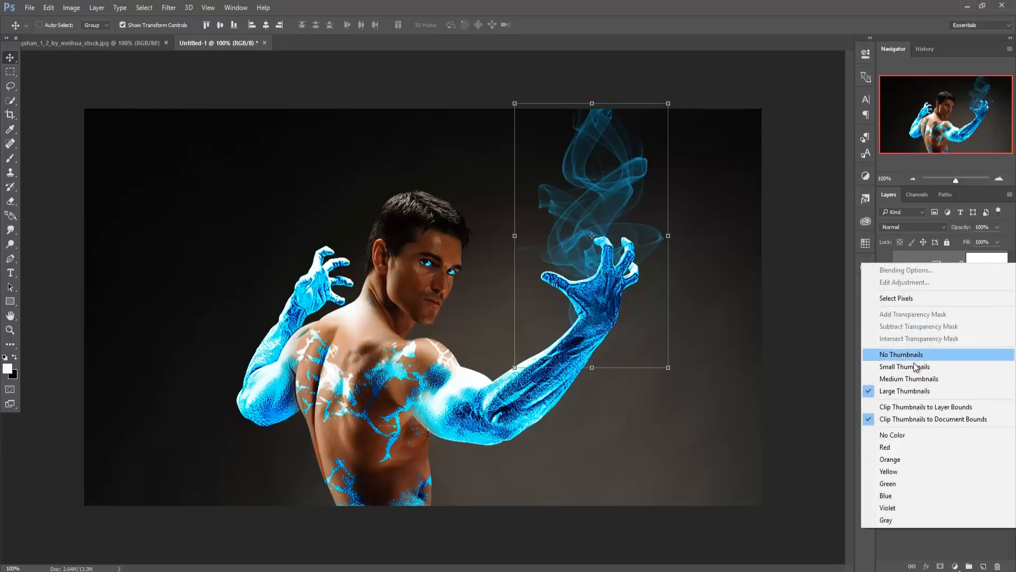
click(904, 253)
right_click(902, 254)
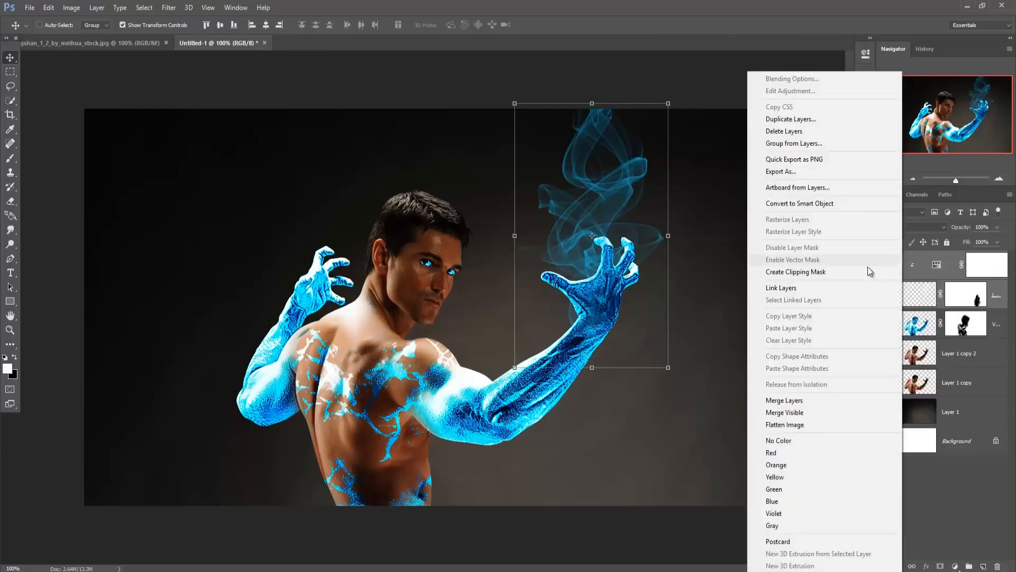
click(820, 398)
- Intensify the blue smoke by duplicating its layer and merging the two copies into one
right_click(970, 262)
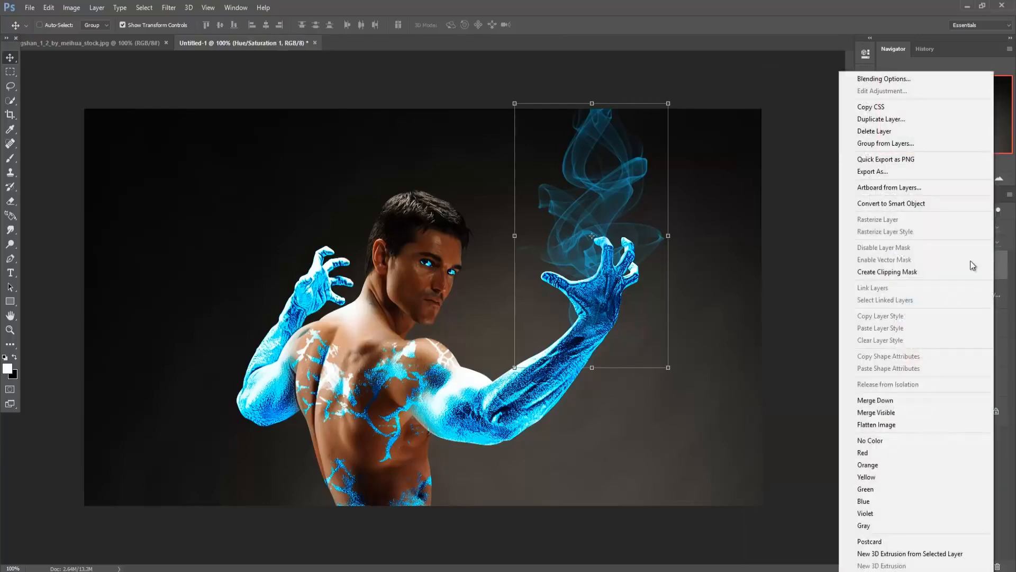
click(885, 119)
key(Return)
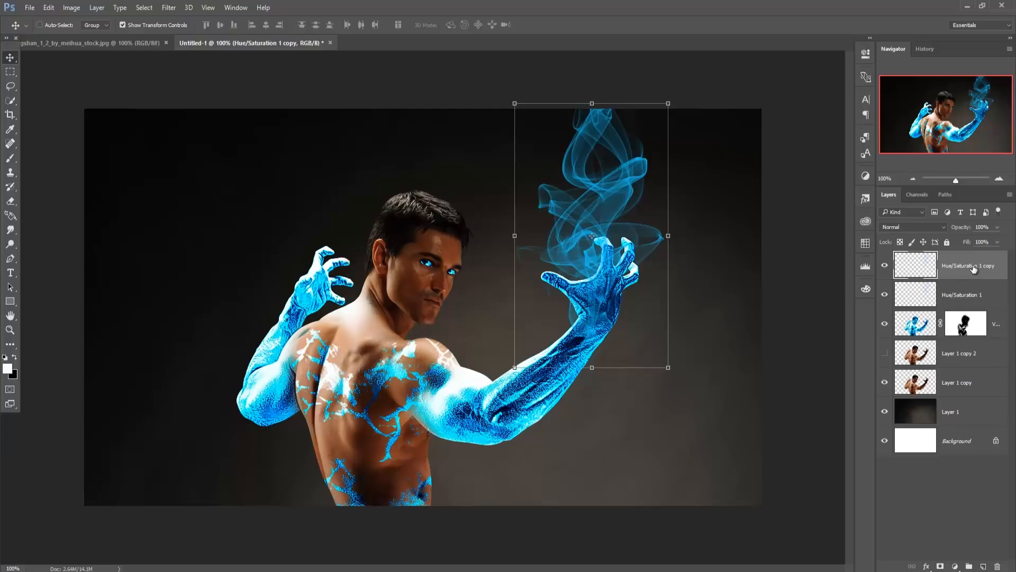
shift+click(970, 293)
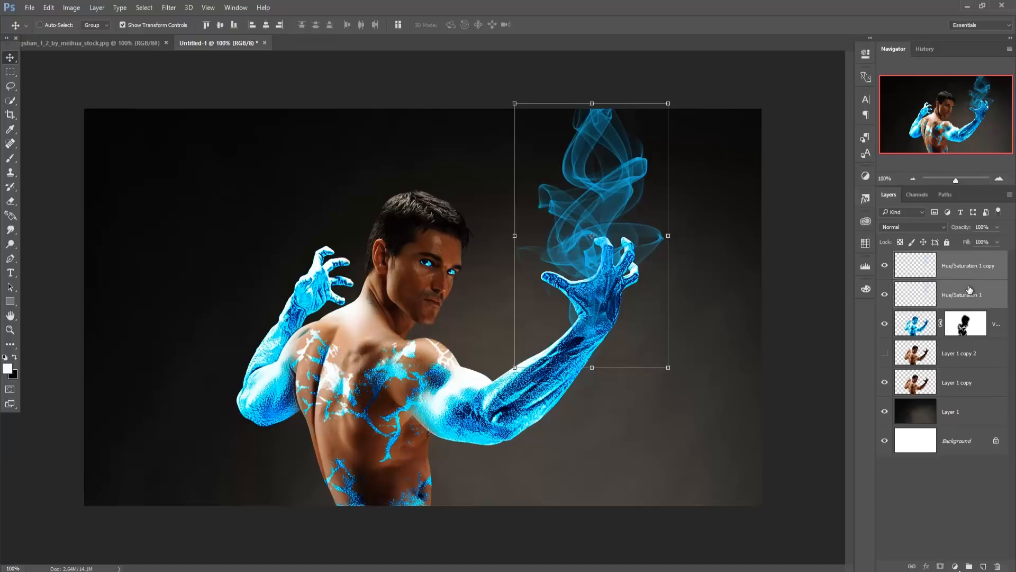
right_click(974, 266)
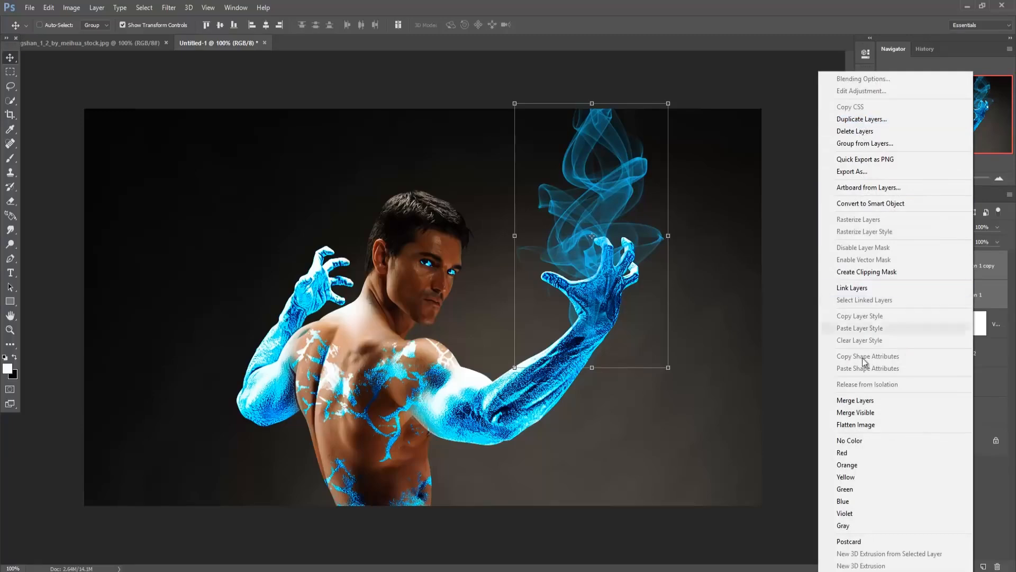
click(858, 400)
- Duplicate the merged smoke layer and move the copy over the man's rear raised hand
right_click(964, 262)
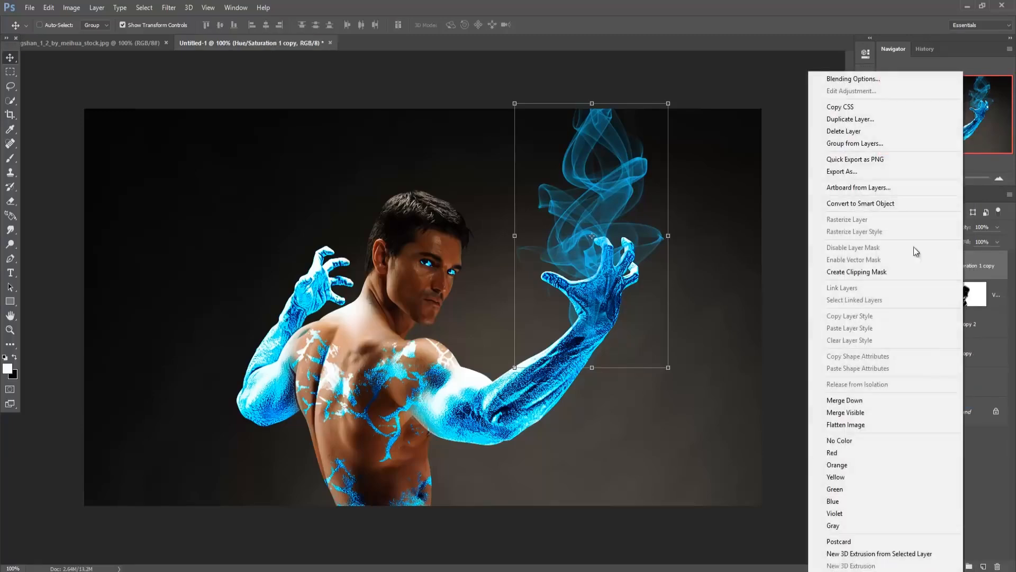
click(850, 120)
click(600, 179)
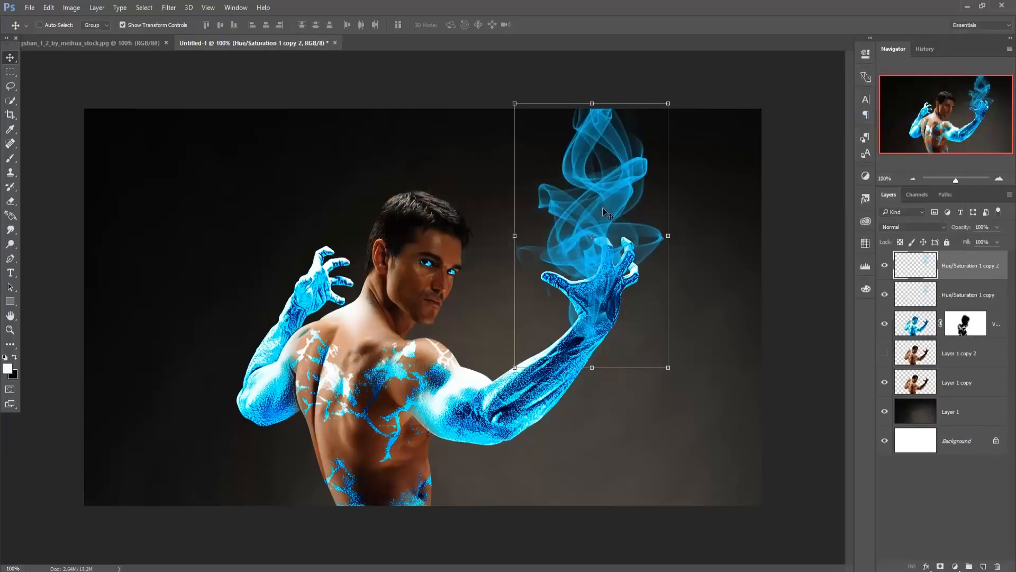
drag(606, 203, 329, 198)
- Try the smoke copy beneath the masked blue layer, put it directly above that layer and realign it over the rear hand
drag(953, 270, 951, 334)
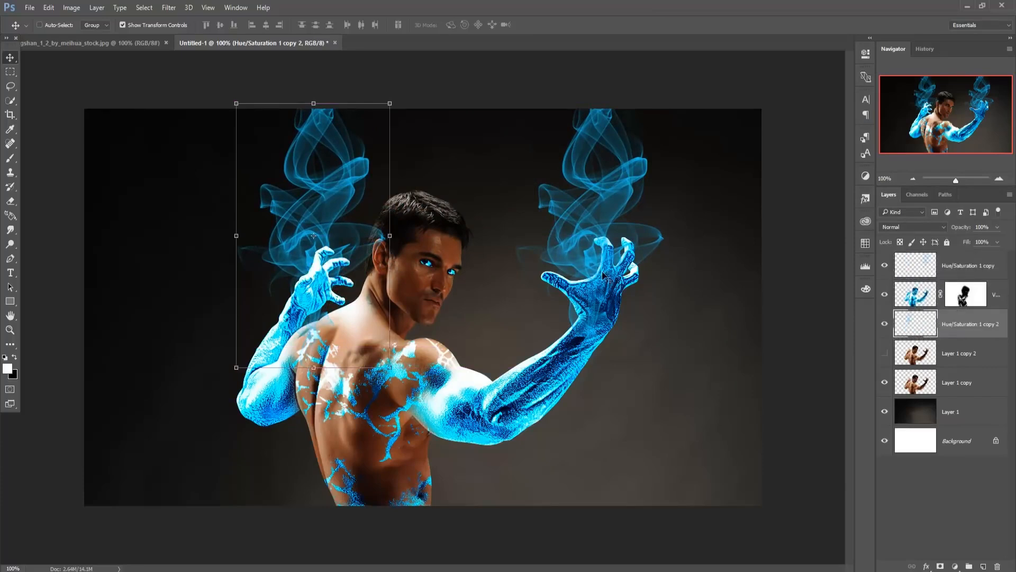
mouse_move(323, 222)
mouse_down()
mouse_move(315, 189)
mouse_move(324, 187)
mouse_move(321, 236)
mouse_up()
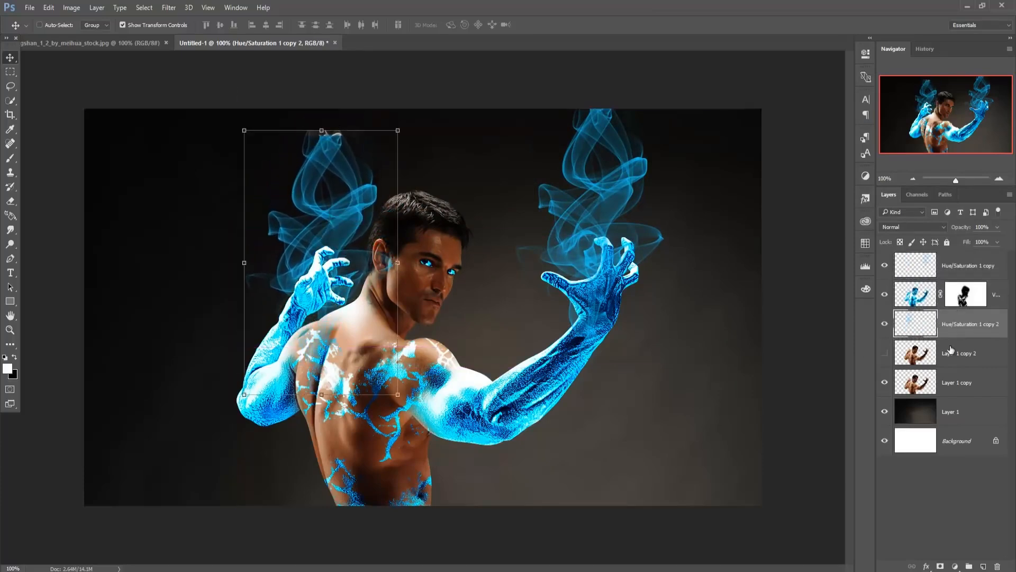
drag(964, 324, 962, 290)
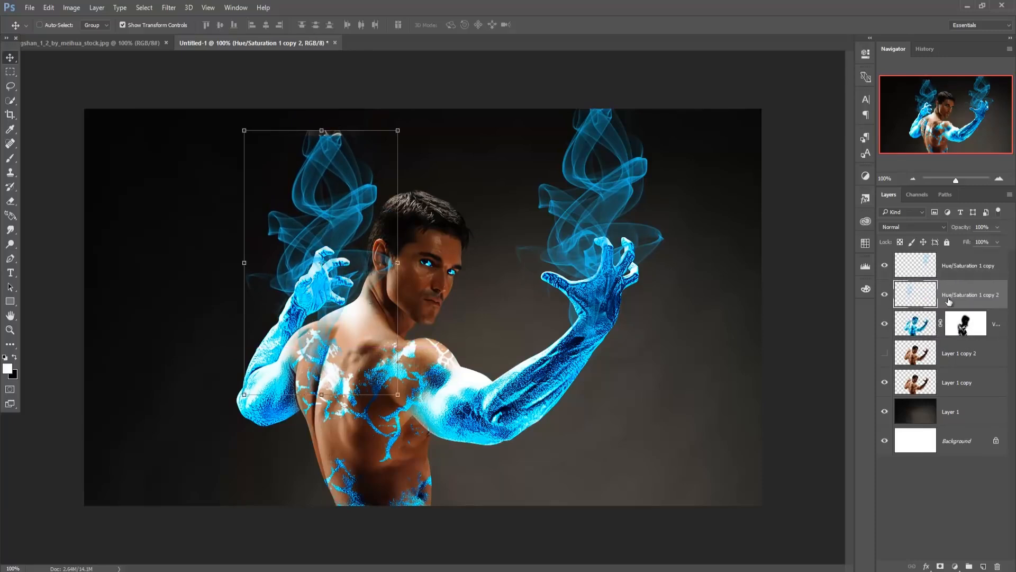
drag(329, 166, 329, 138)
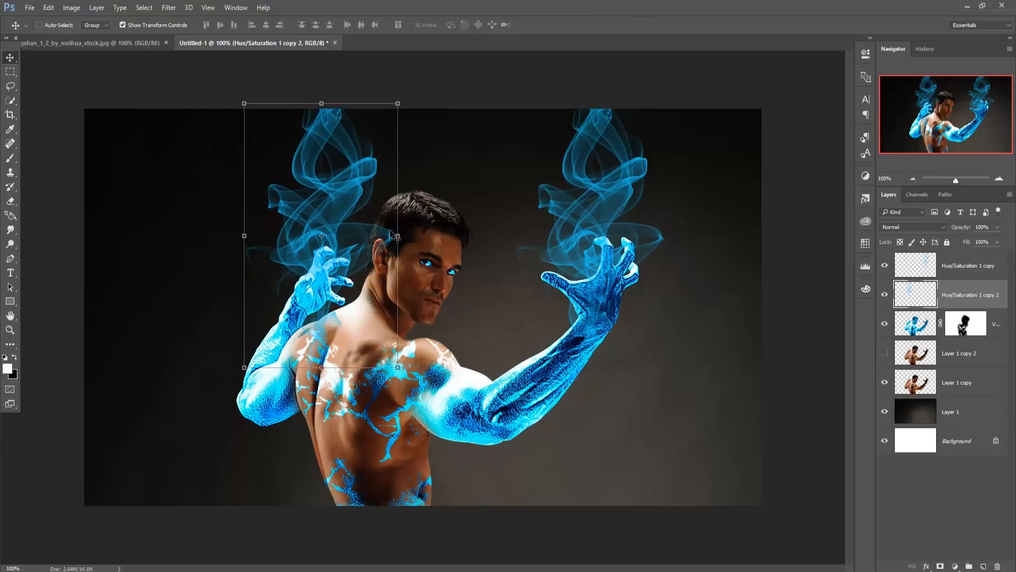
- Narrow the rear-hand smoke to 79.04% width, centre it over the hand and apply the transformation
drag(397, 236, 383, 236)
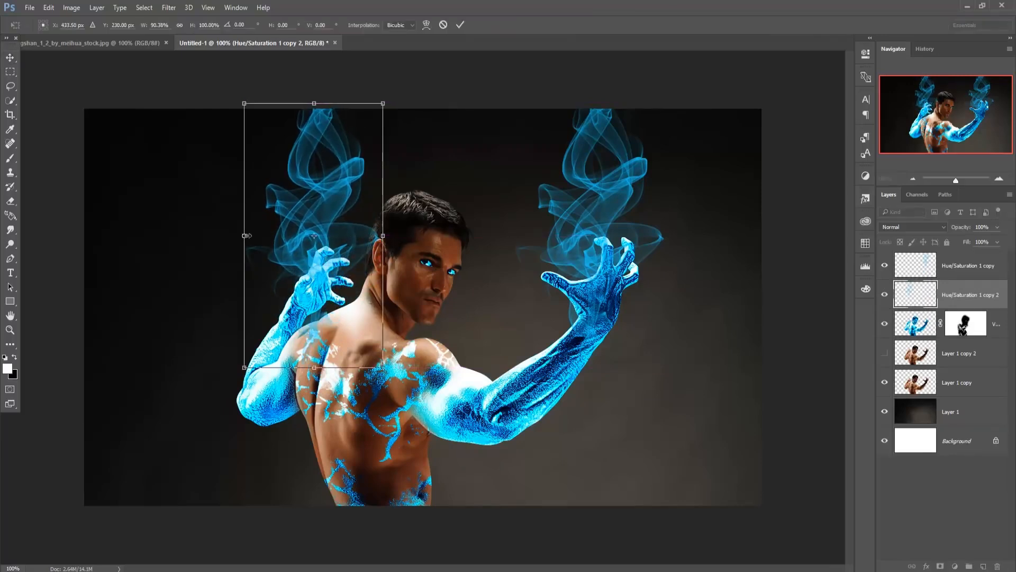
drag(246, 236, 262, 236)
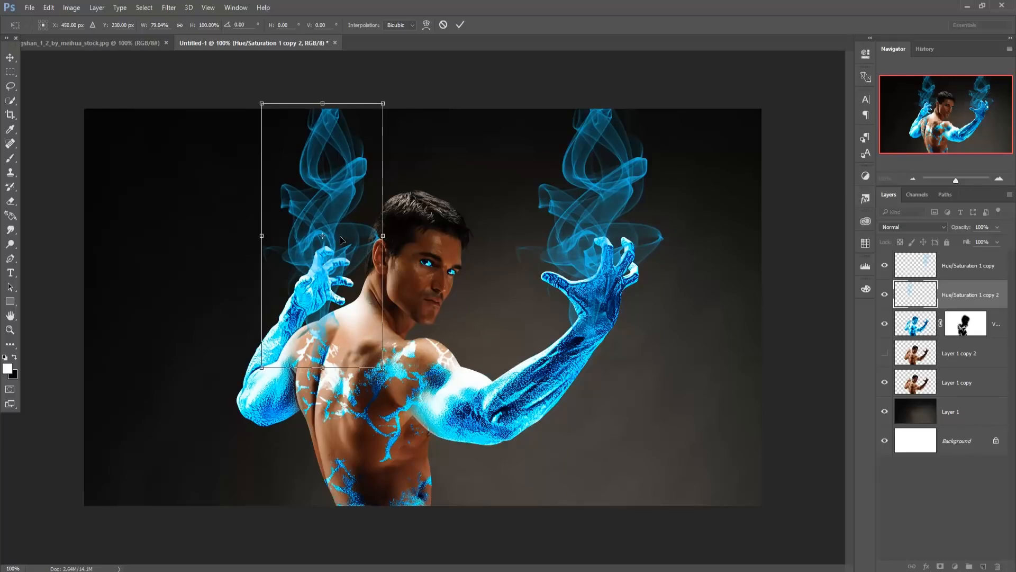
drag(341, 240, 339, 241)
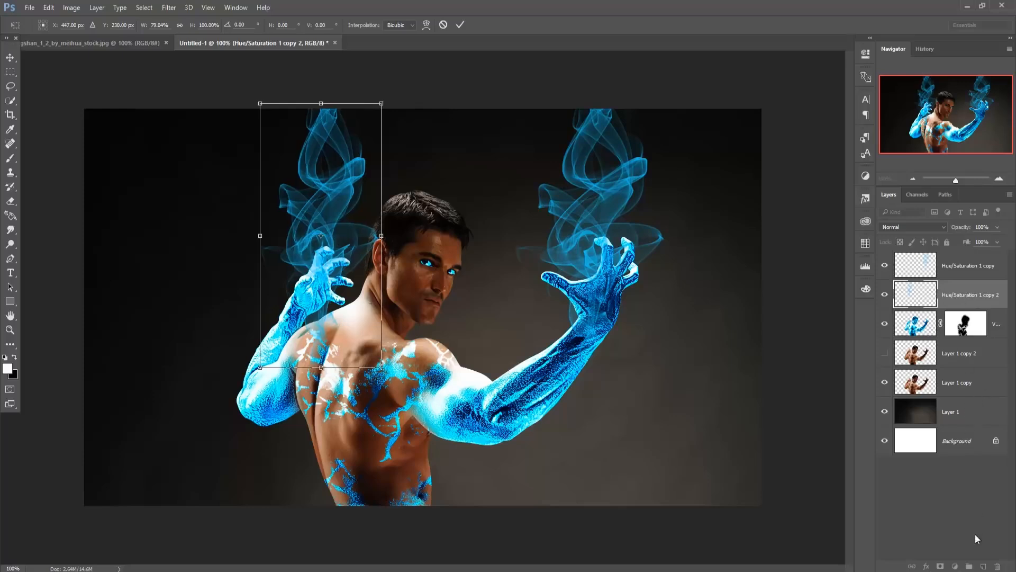
click(10, 57)
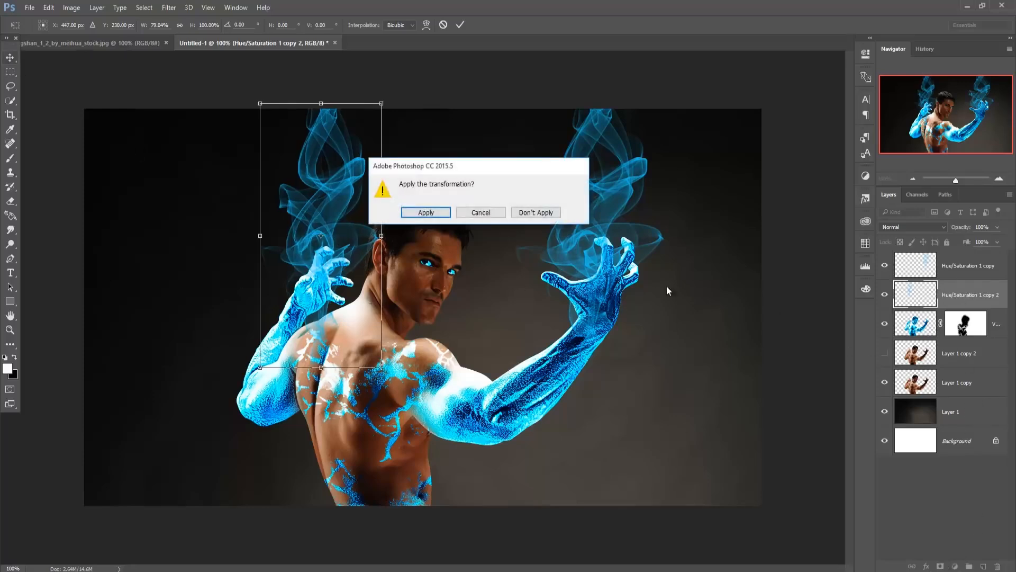
click(439, 214)
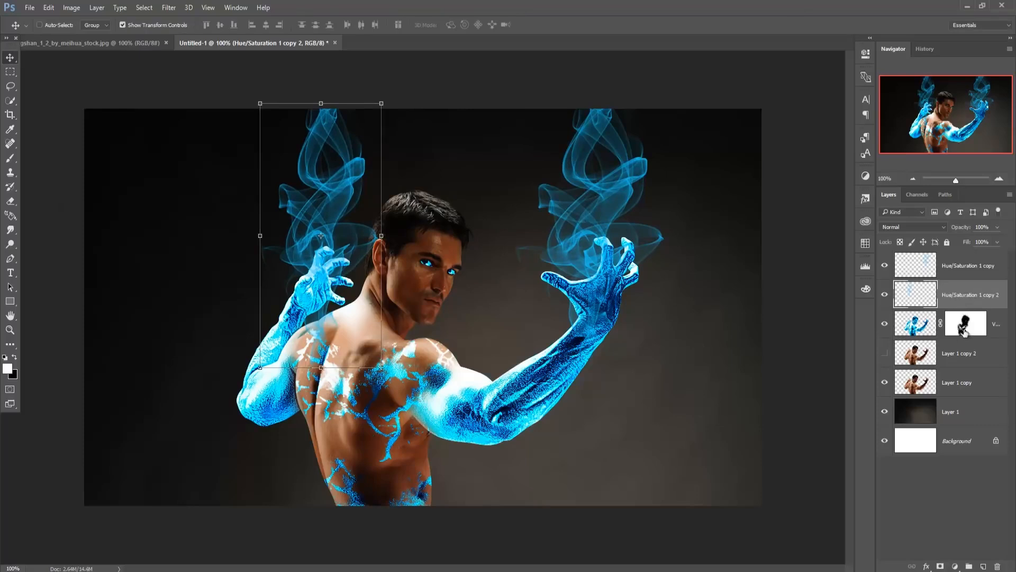
- Add a mask to the rear-hand smoke and hide its lower end over the shoulder with a soft round black brush at 125 px
click(940, 566)
key(x)
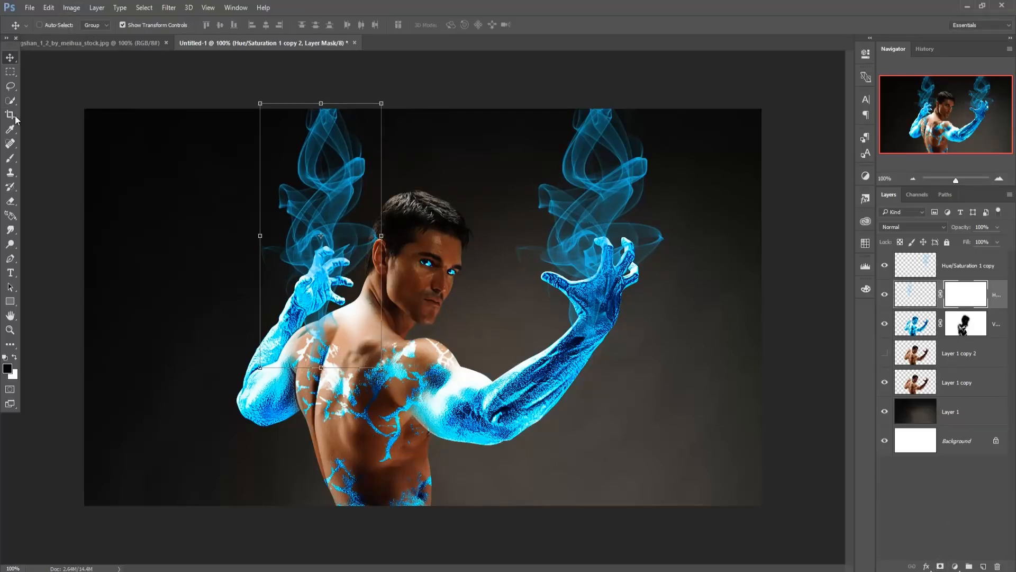
click(13, 157)
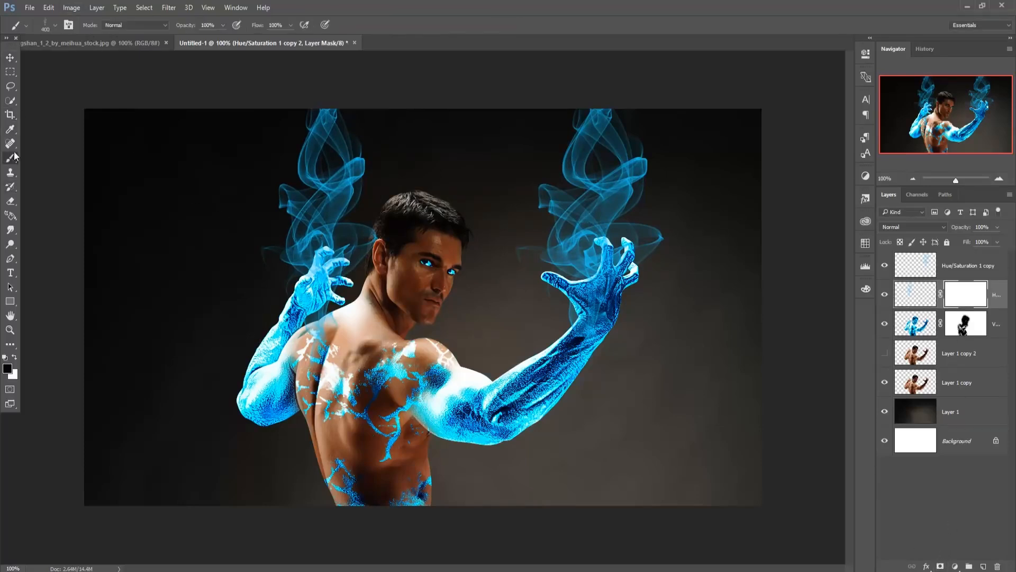
click(54, 27)
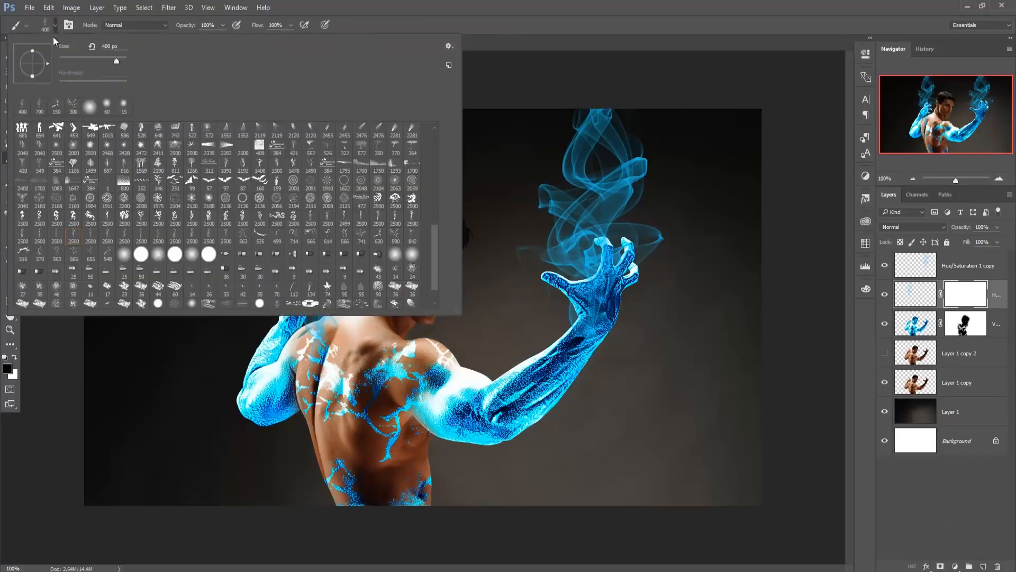
click(191, 254)
click(596, 13)
key(bracketleft)
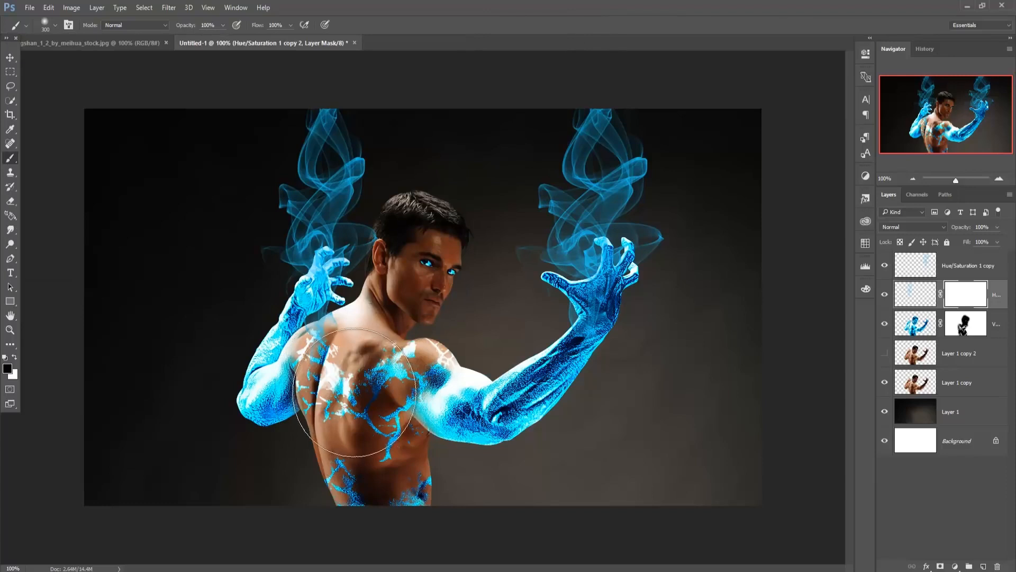
key(bracketleft)
key(bracketleft)
key(bracketleft)
key(bracketleft)
key(bracketleft)
mouse_move(333, 338)
mouse_down()
mouse_move(307, 360)
mouse_move(343, 334)
mouse_move(329, 352)
mouse_move(317, 350)
mouse_move(341, 326)
mouse_move(319, 362)
mouse_move(348, 319)
mouse_move(330, 373)
mouse_up()
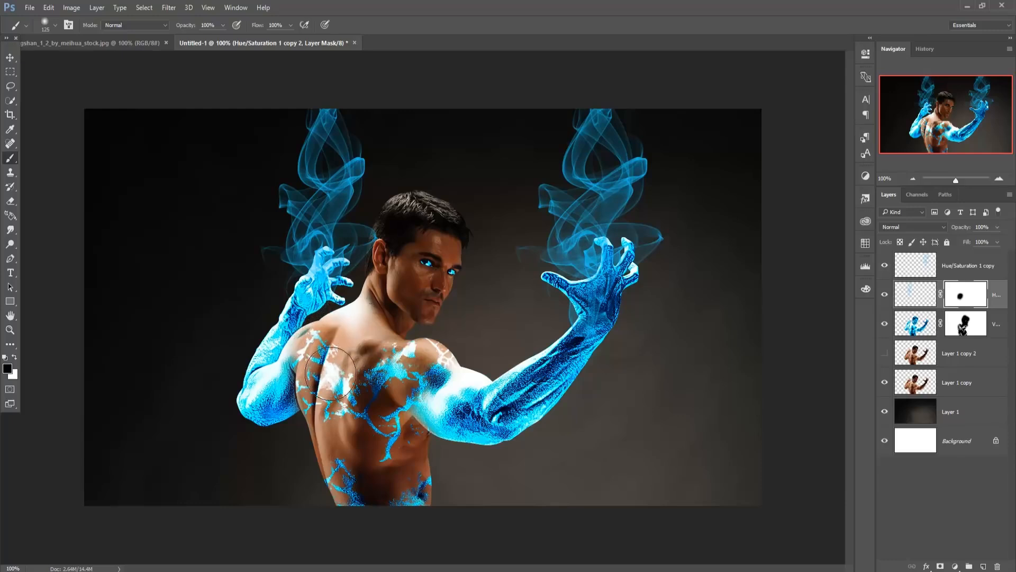
click(11, 59)
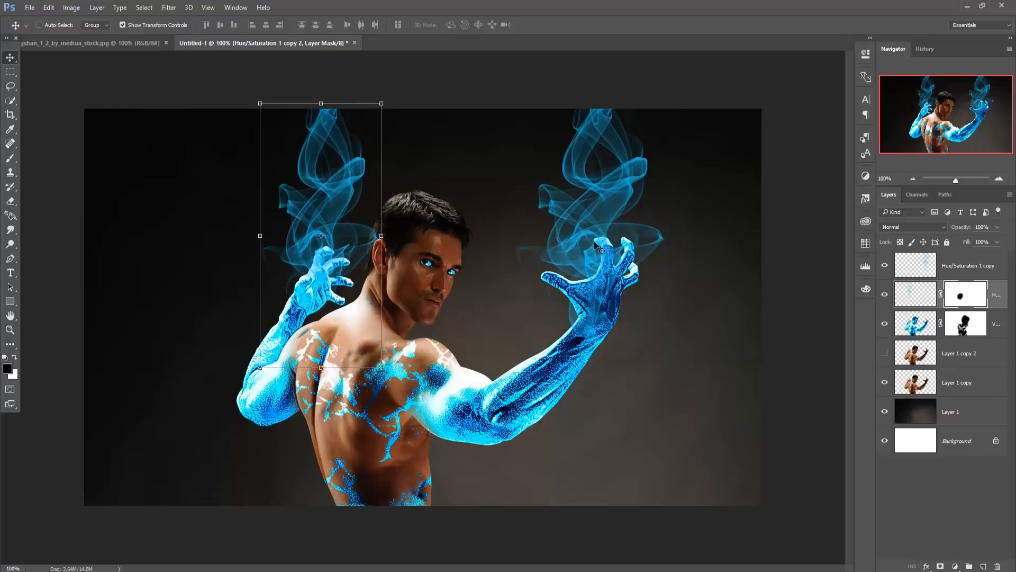
click(317, 287)
- Create a new layer above the front-hand smoke and choose a wispy smoke brush reduced to 300 px
click(960, 273)
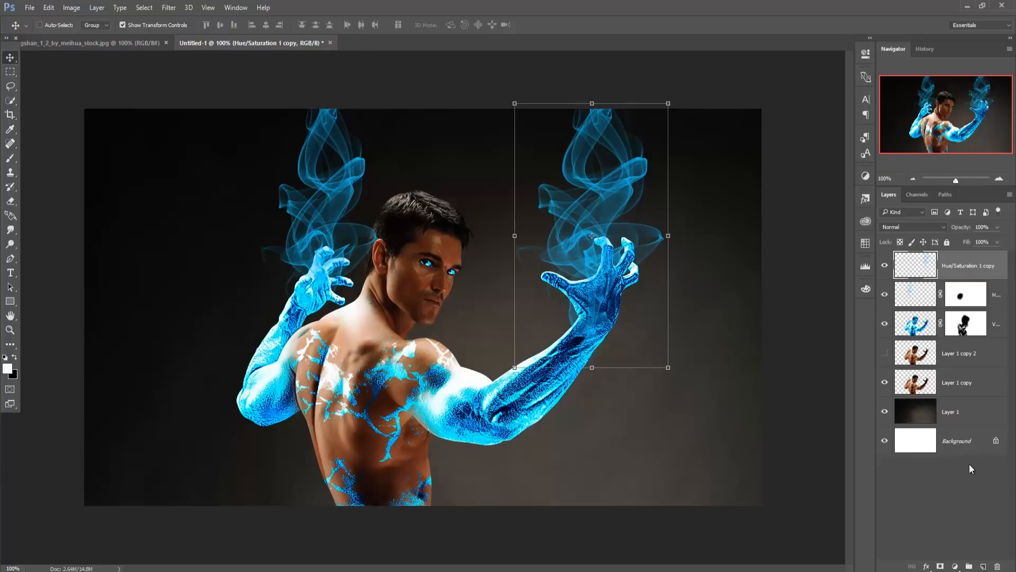
click(985, 566)
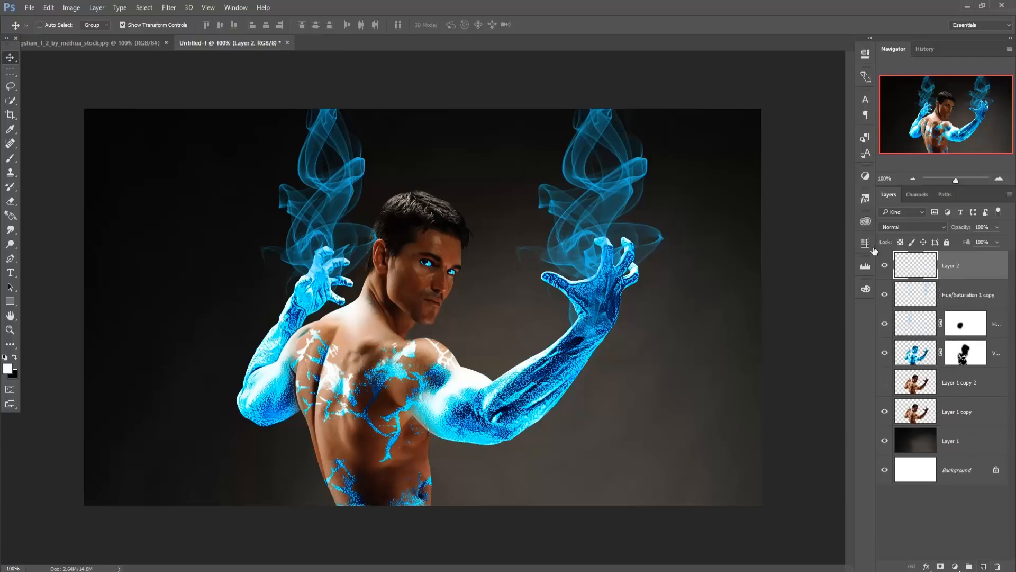
click(10, 158)
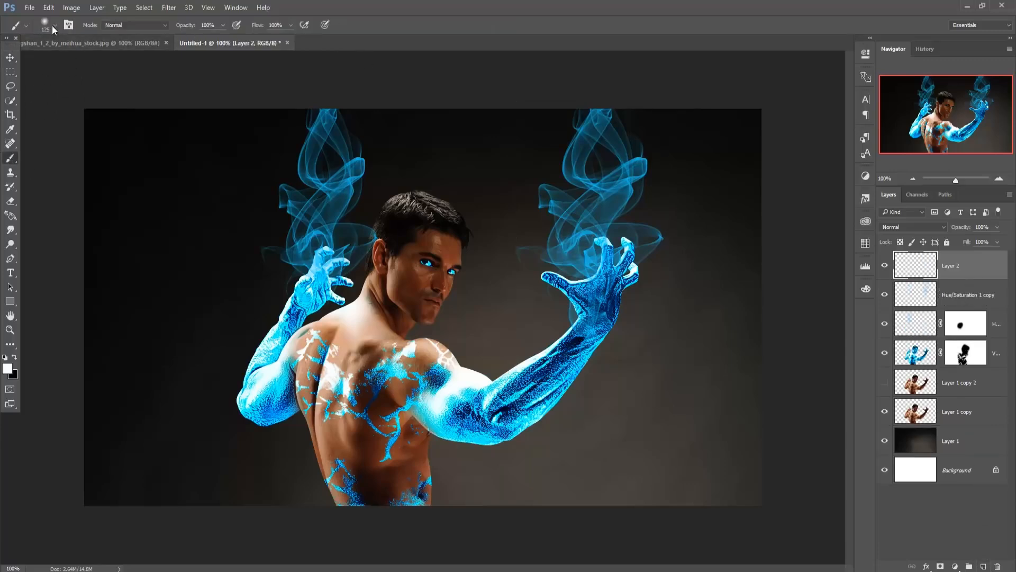
right_click(118, 140)
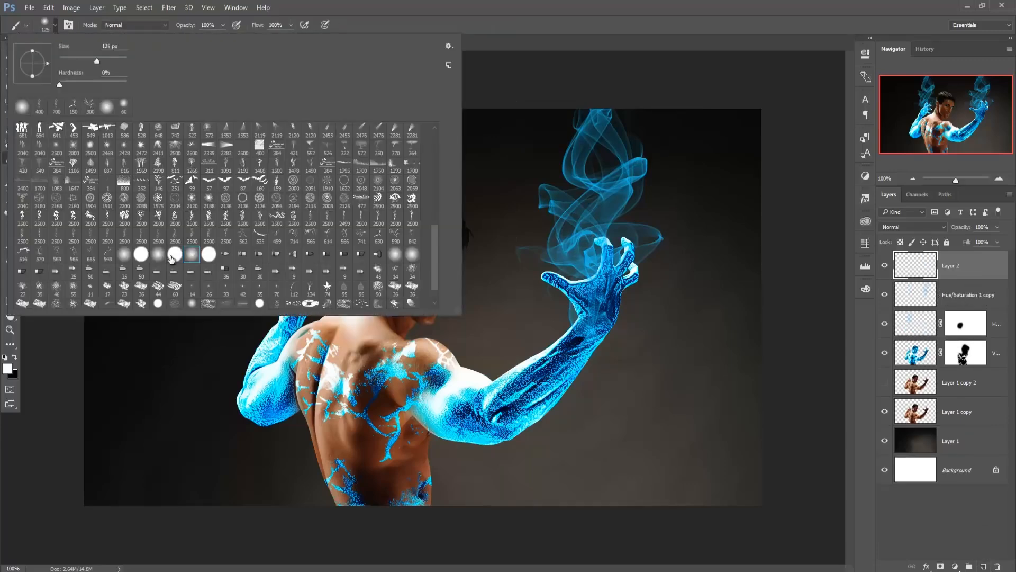
click(226, 236)
click(574, 5)
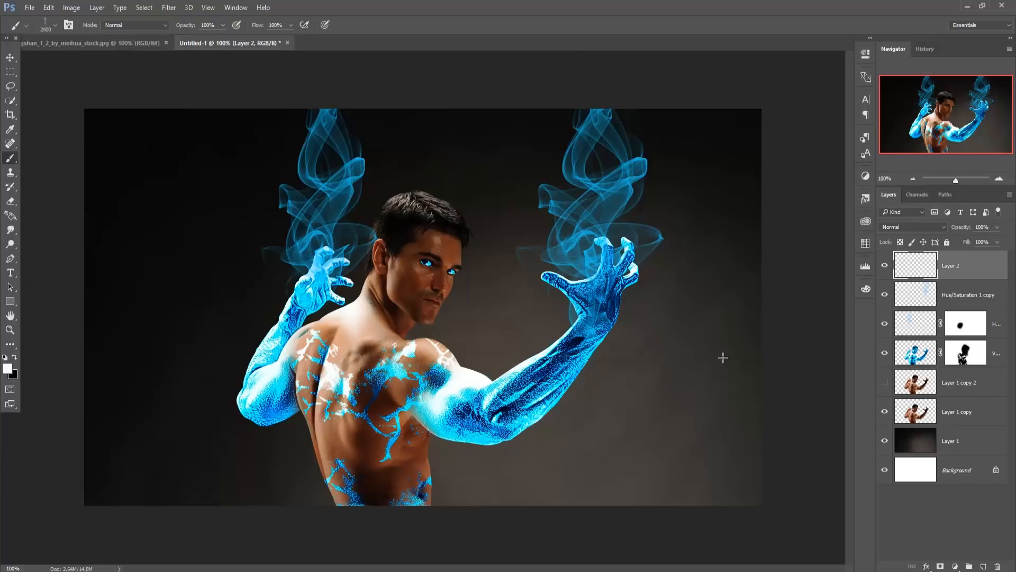
key(bracketleft)
key(bracketleft)
key(bracketleft)
key(bracketleft)
key(bracketleft)
key(bracketleft)
key(bracketleft)
key(bracketleft)
key(bracketleft)
key(bracketleft)
key(bracketleft)
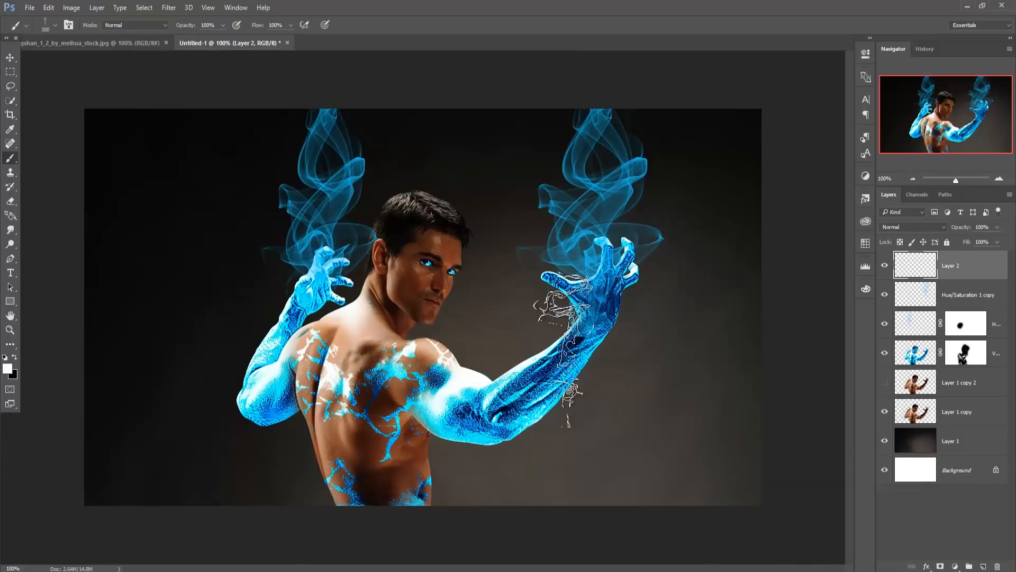
- Sample bright cyan-blue from the man's front arm as foreground colour and stamp one smoke plume beside the front hand
click(7, 370)
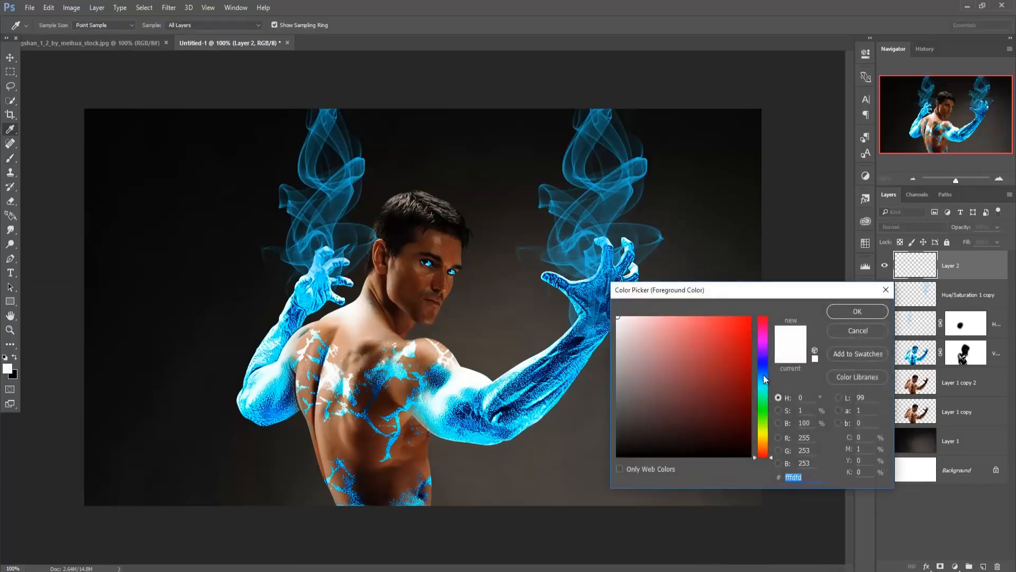
click(766, 382)
click(566, 343)
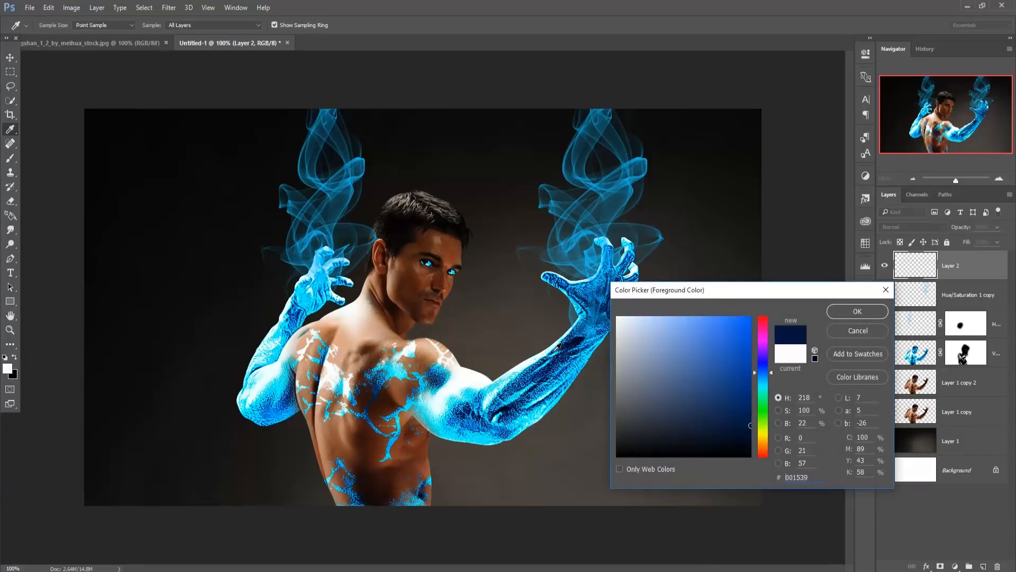
click(513, 373)
click(509, 376)
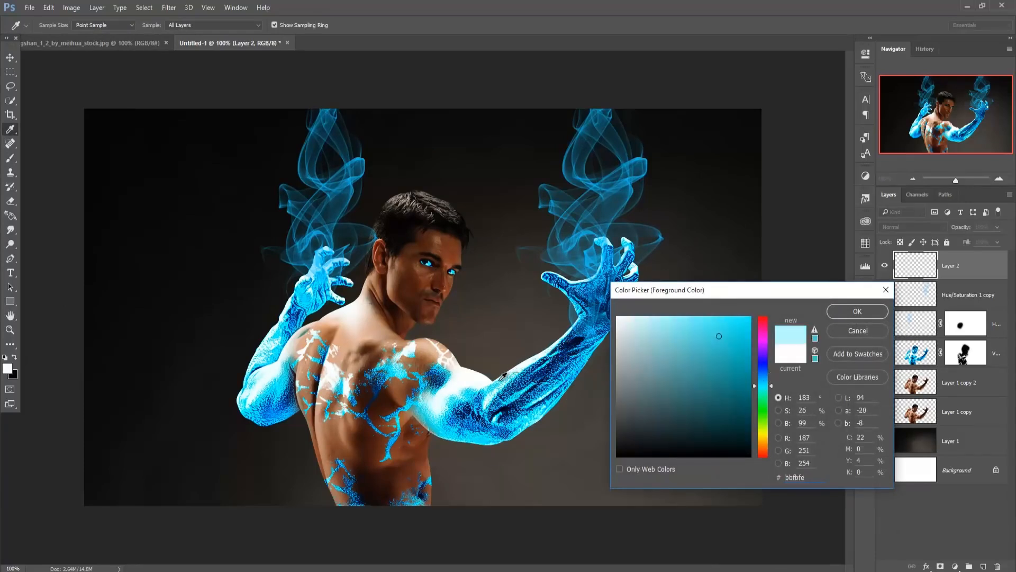
click(474, 393)
click(848, 317)
key(b)
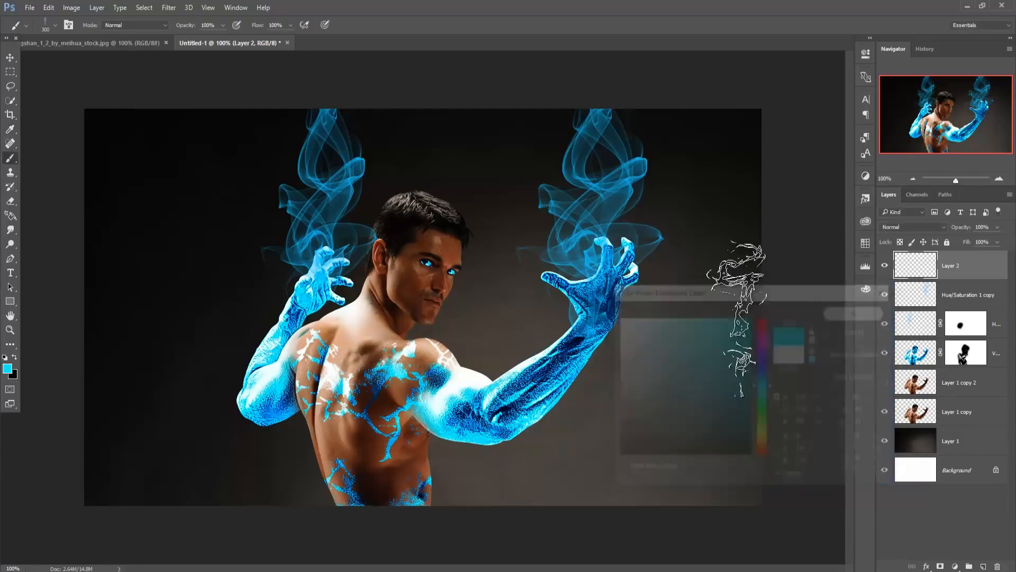
click(688, 342)
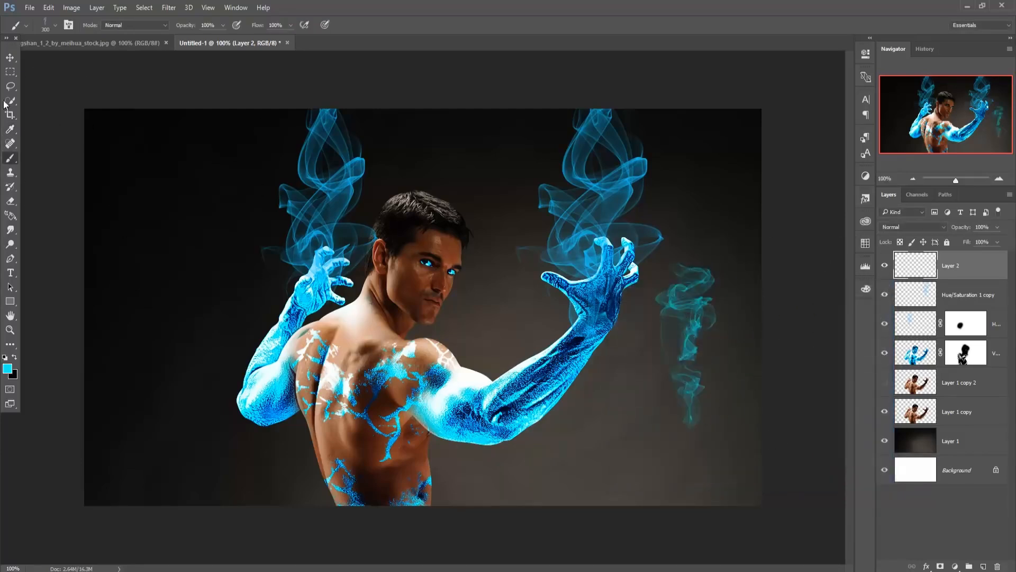
- Move the stamped plume over the man's face, rotate it -40.89° so its lower end meets his eyes, and apply
click(10, 57)
drag(700, 324, 442, 167)
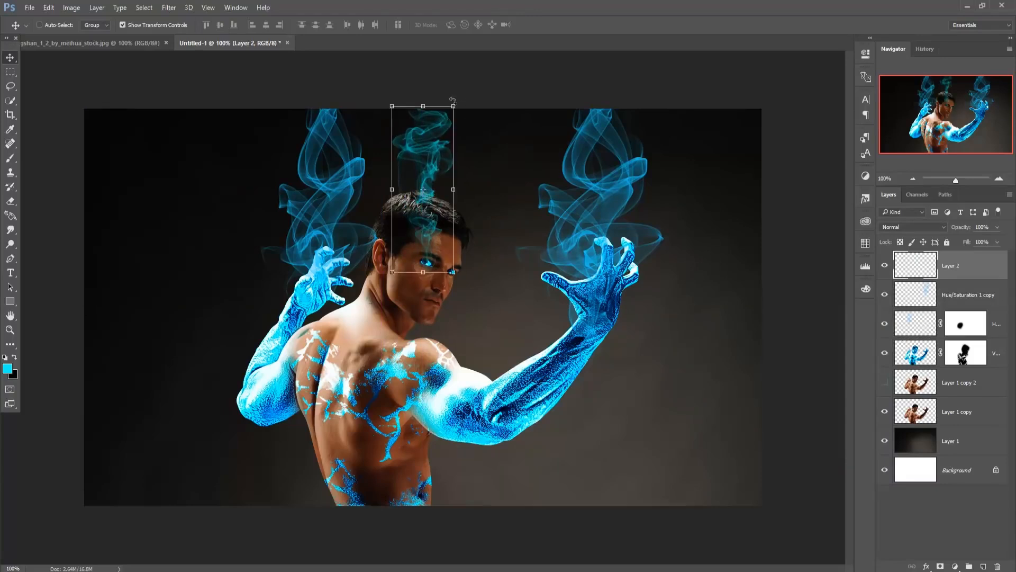
drag(453, 103, 391, 114)
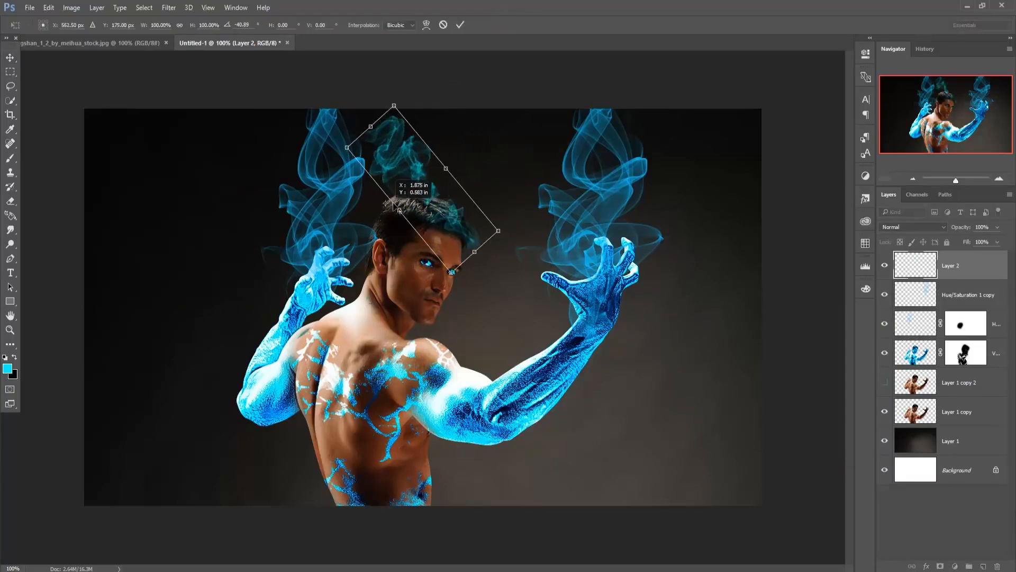
drag(424, 182, 376, 199)
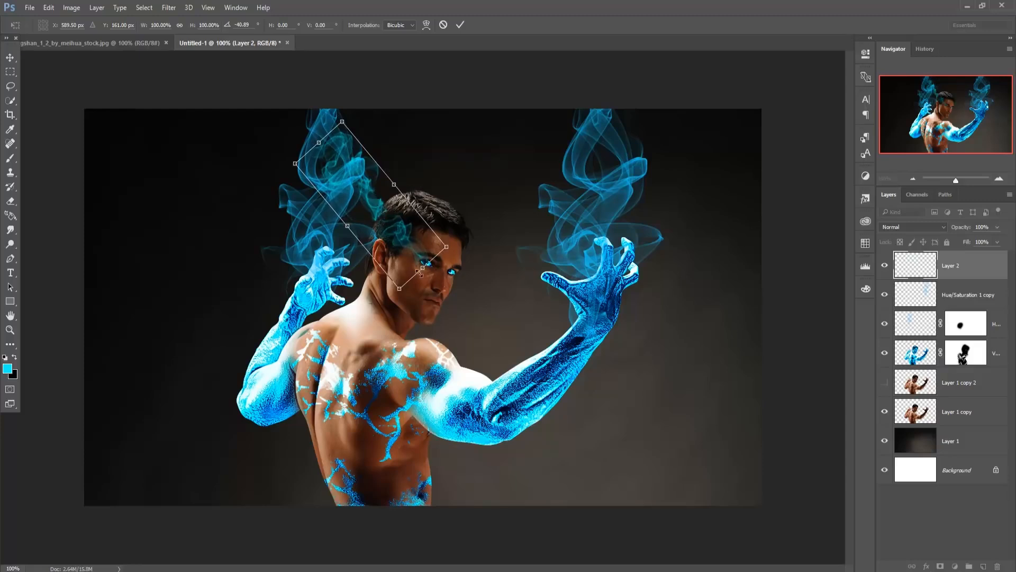
click(461, 25)
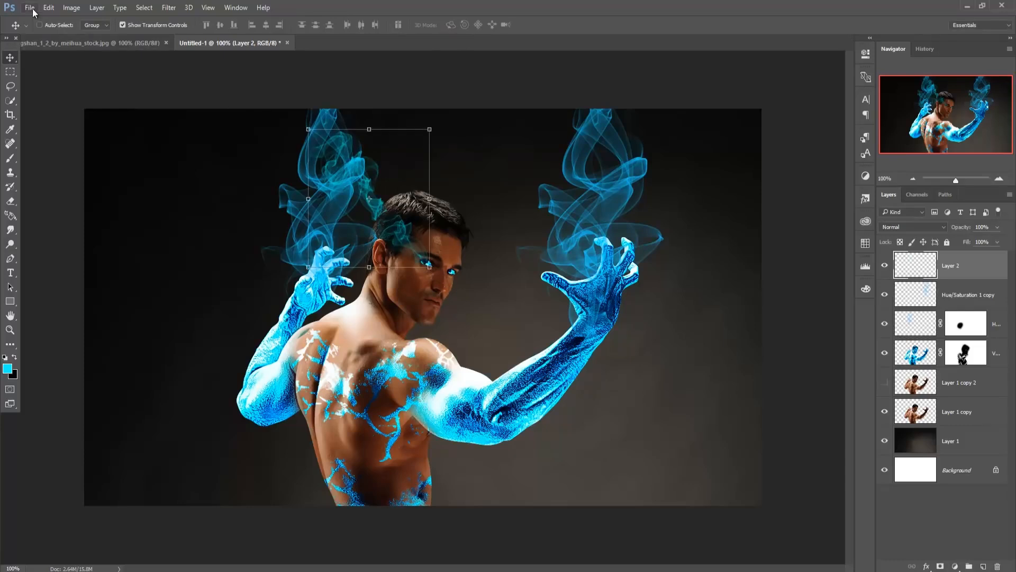
- Warp the eye smoke so it trails across the temple and rises beside the rear-hand smoke, and apply the warp
click(50, 9)
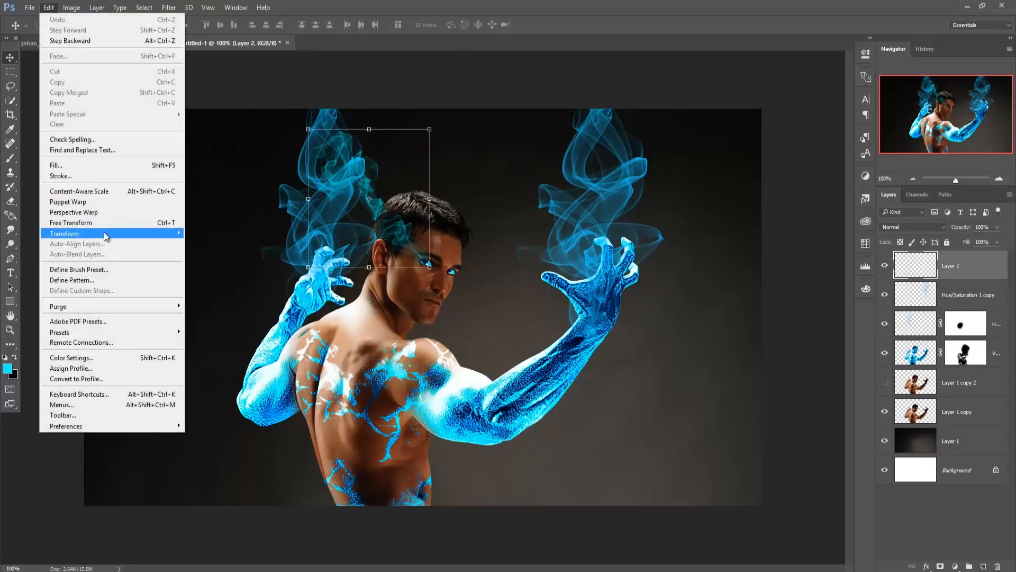
mouse_move(132, 233)
click(213, 301)
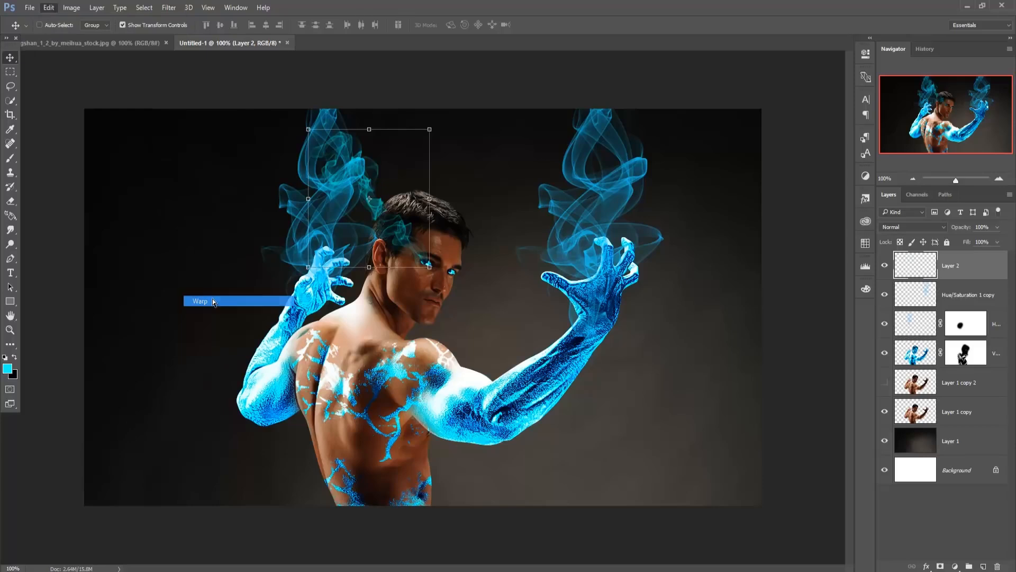
drag(309, 130, 338, 97)
drag(388, 199, 369, 211)
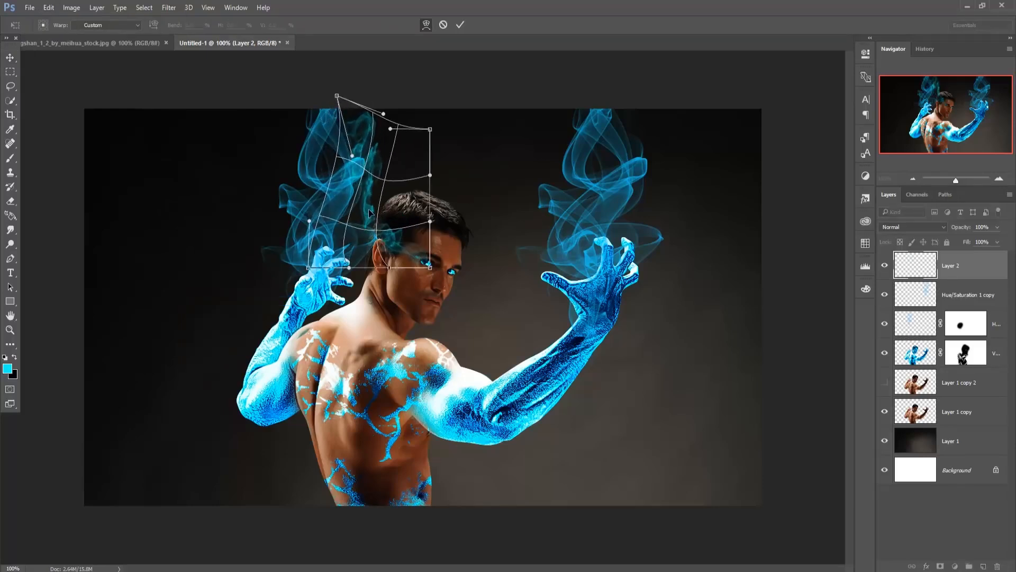
drag(373, 175, 371, 170)
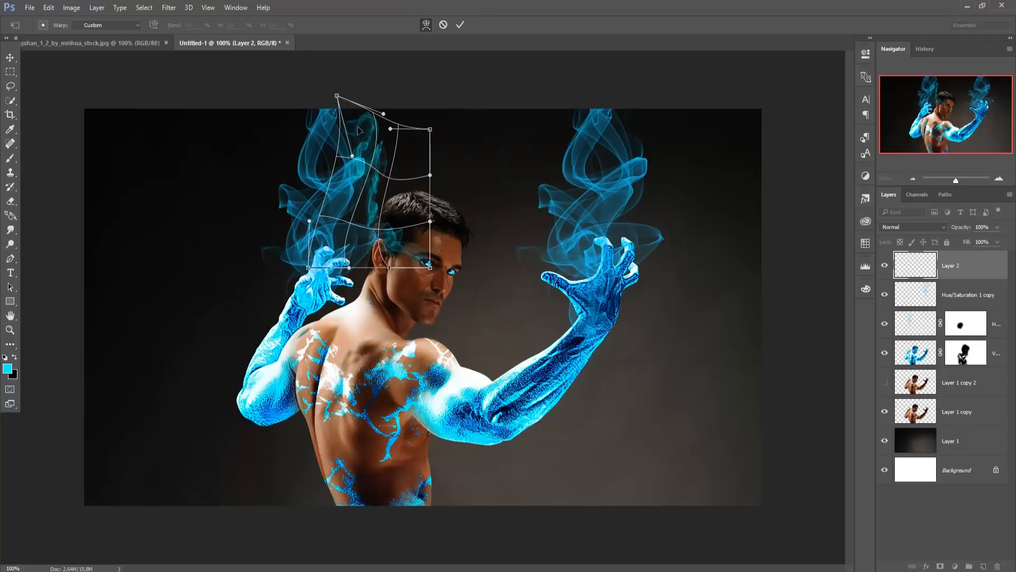
drag(358, 130, 378, 199)
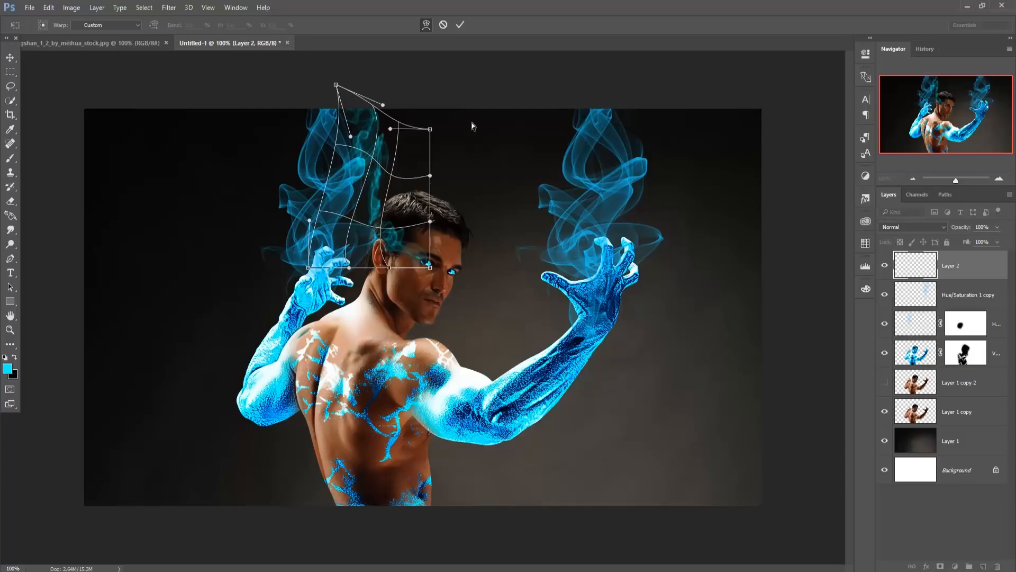
click(457, 26)
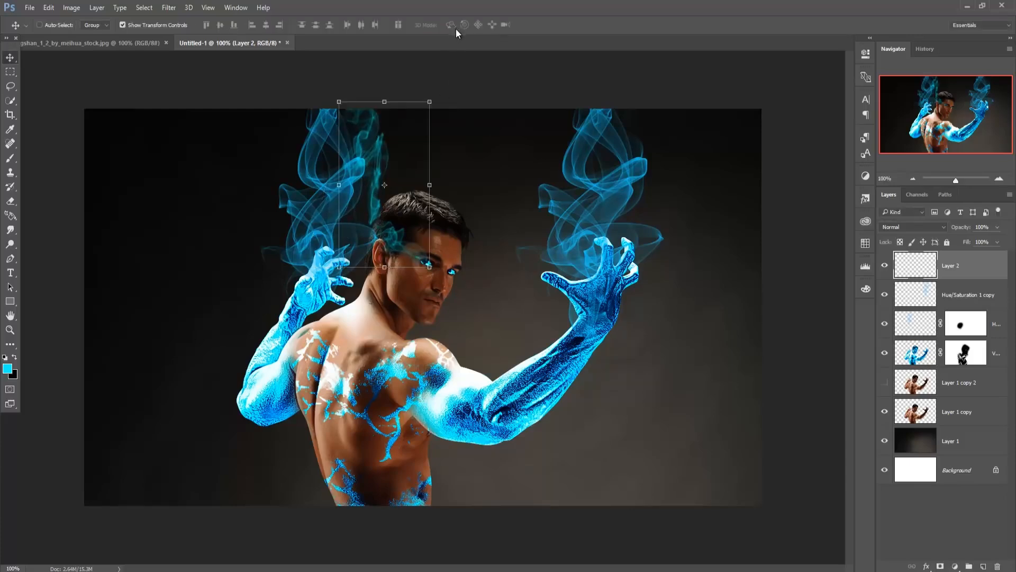
- Duplicate the warped eye-smoke layer in place to intensify the smoke
right_click(984, 273)
click(863, 120)
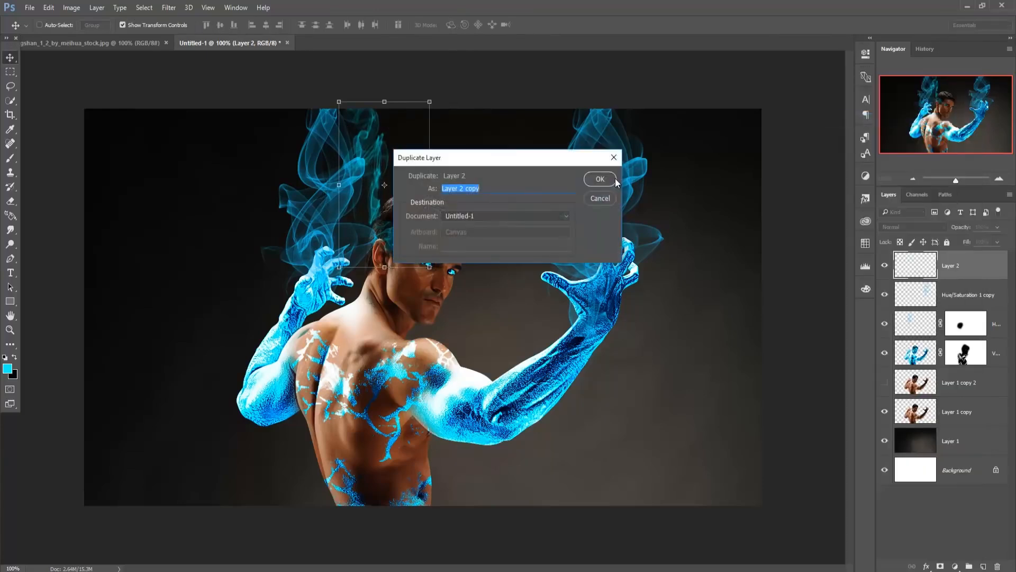
click(606, 179)
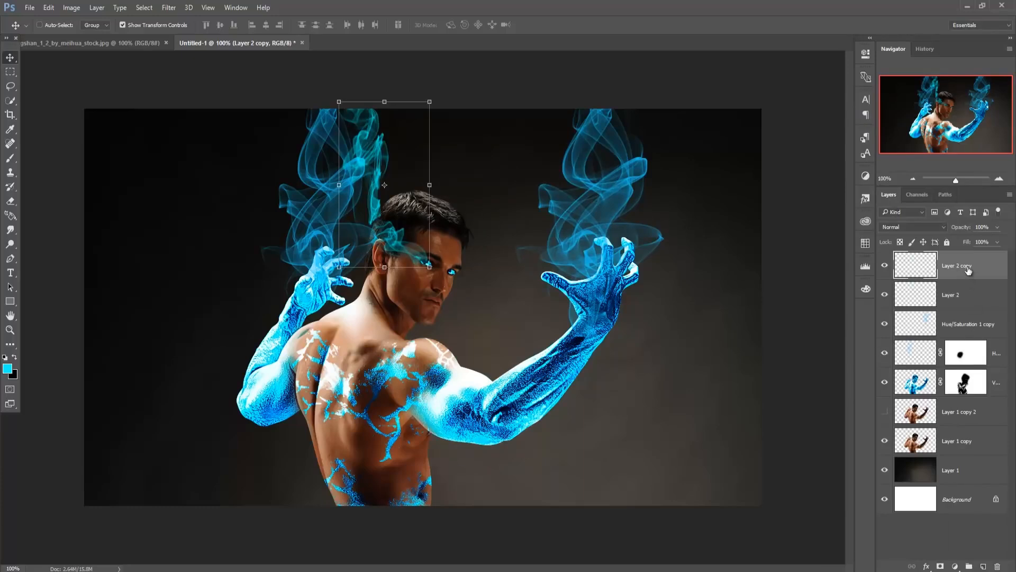
- Duplicate both eye-smoke layers together and move the new pair across the face towards the front arm
shift+click(966, 288)
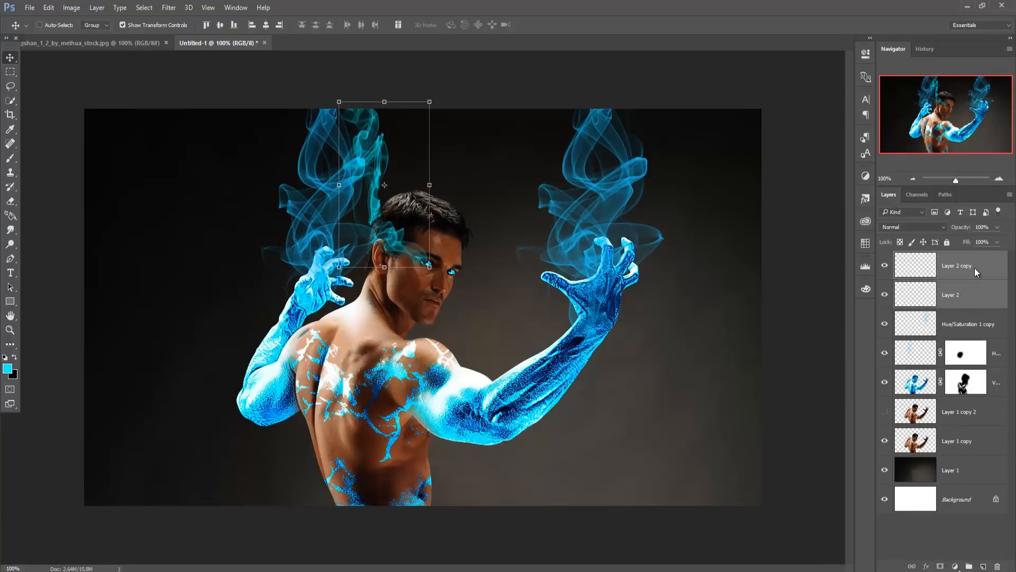
right_click(974, 268)
click(862, 119)
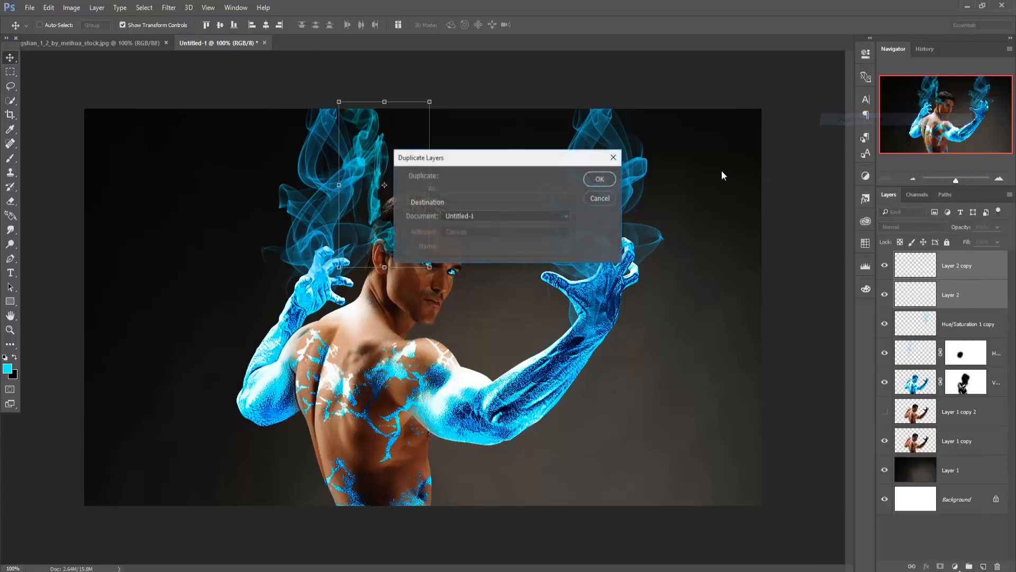
click(600, 179)
drag(385, 185, 457, 190)
- Flip the copied smoke pair horizontally and position its lower end at the man's other eye
click(48, 7)
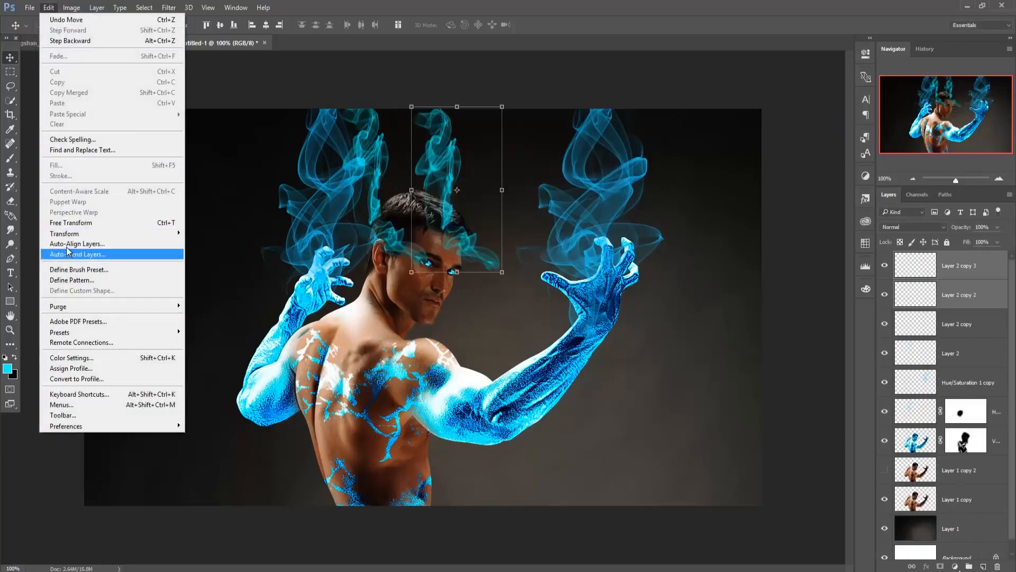
mouse_move(79, 233)
click(217, 354)
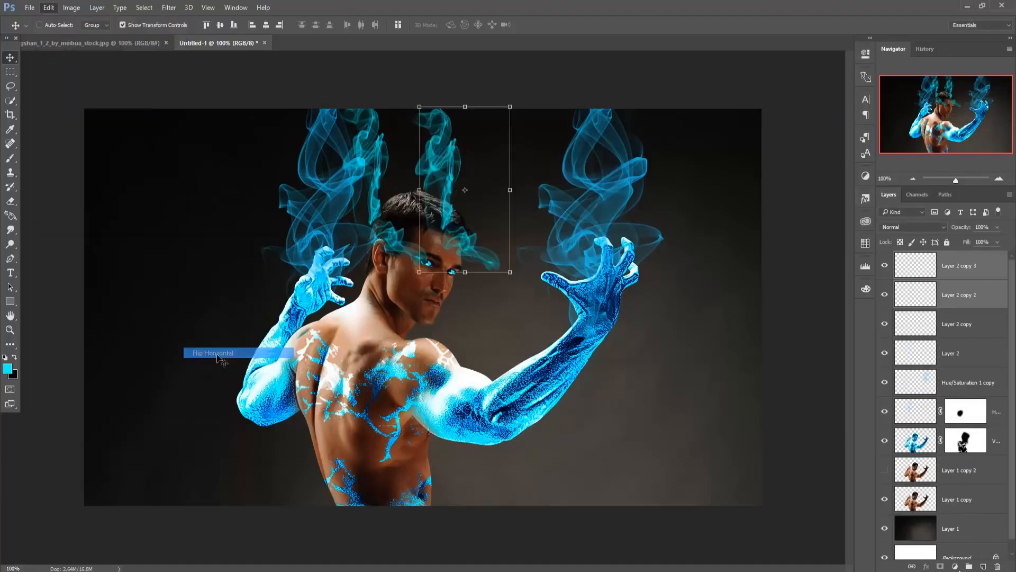
drag(470, 240, 495, 247)
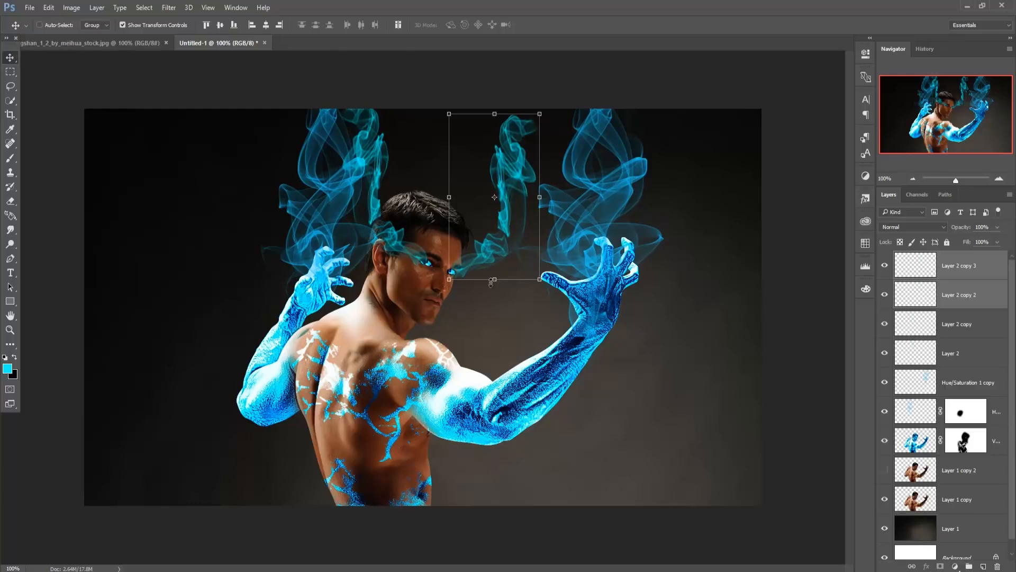
- Stretch the flipped smoke pair to 107.64% height, align it with the eye and apply the transformation
drag(495, 281, 495, 275)
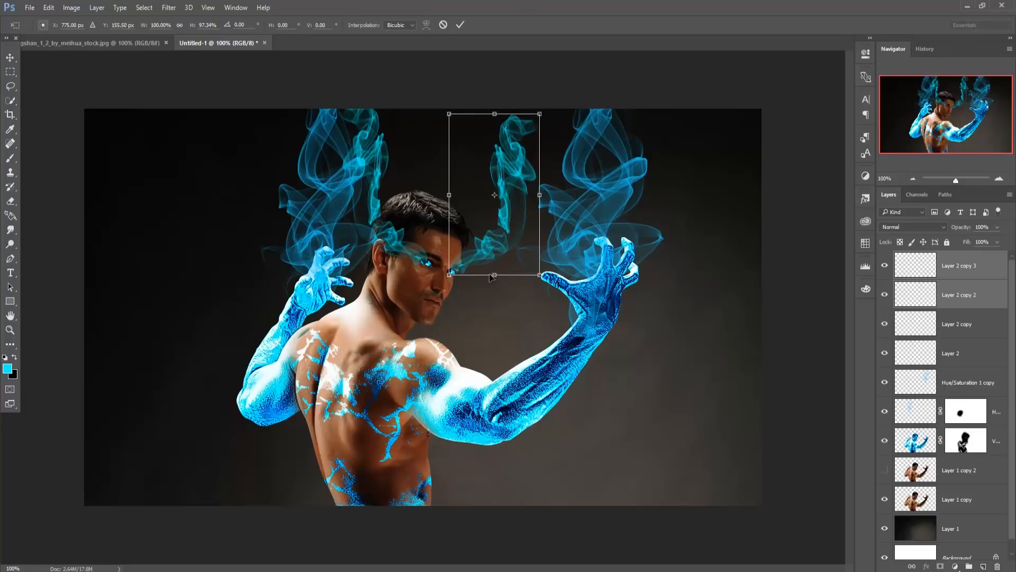
drag(497, 110, 495, 97)
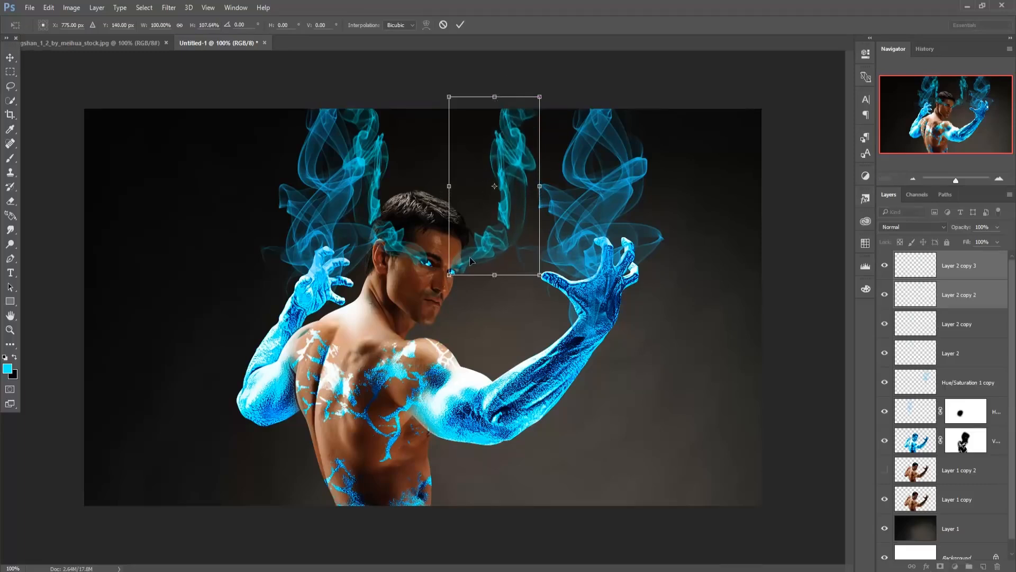
drag(470, 256, 468, 257)
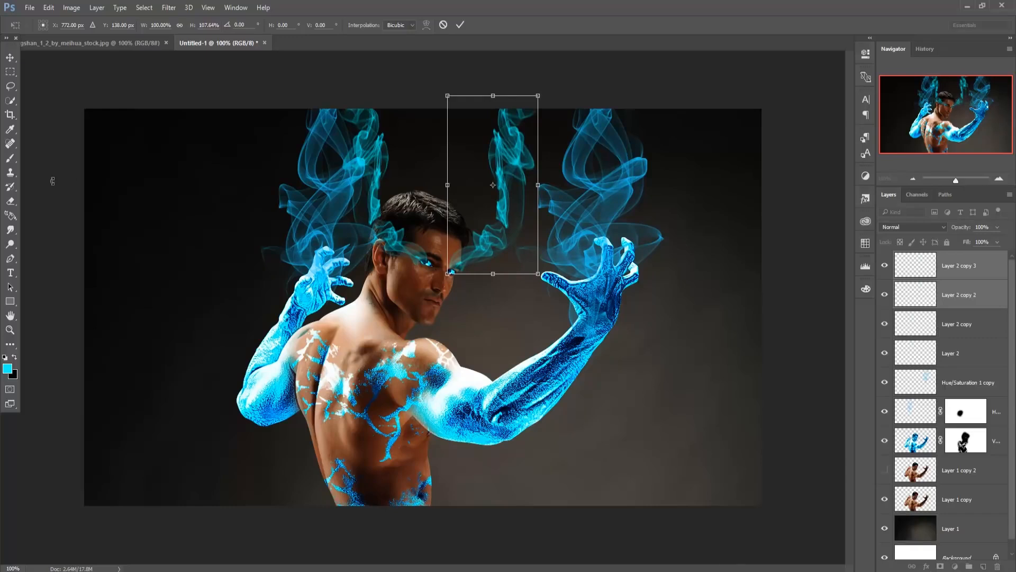
click(10, 57)
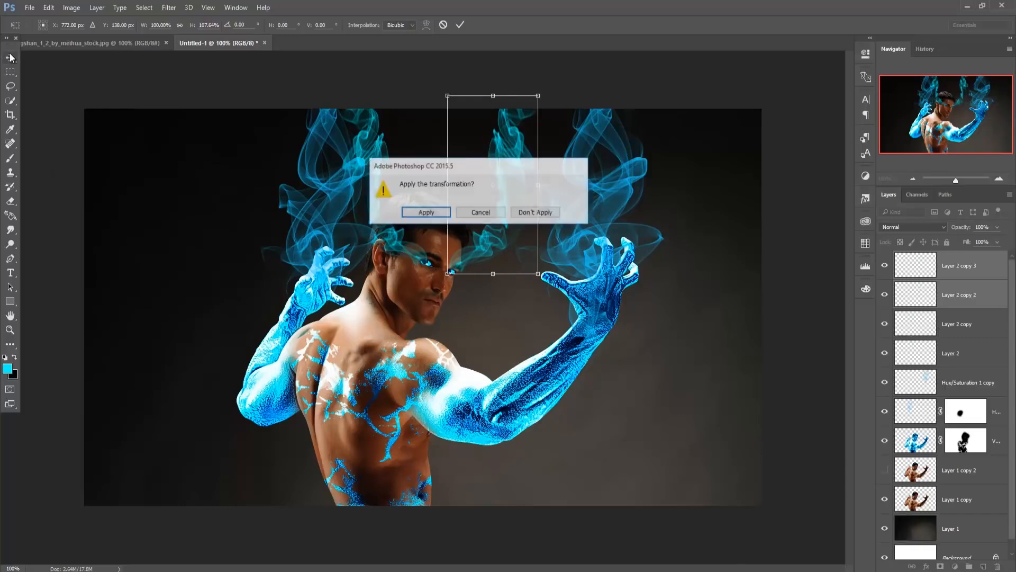
click(421, 212)
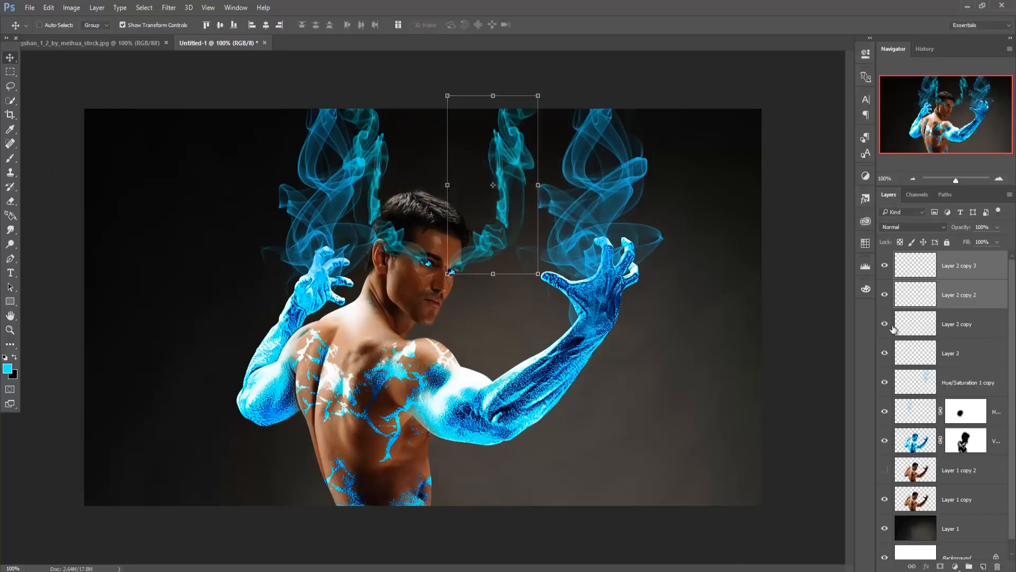
- Apply the Camera Raw Filter to Layer 1 copy with Clarity +100, Vibrance +10 and Saturation +11
click(963, 268)
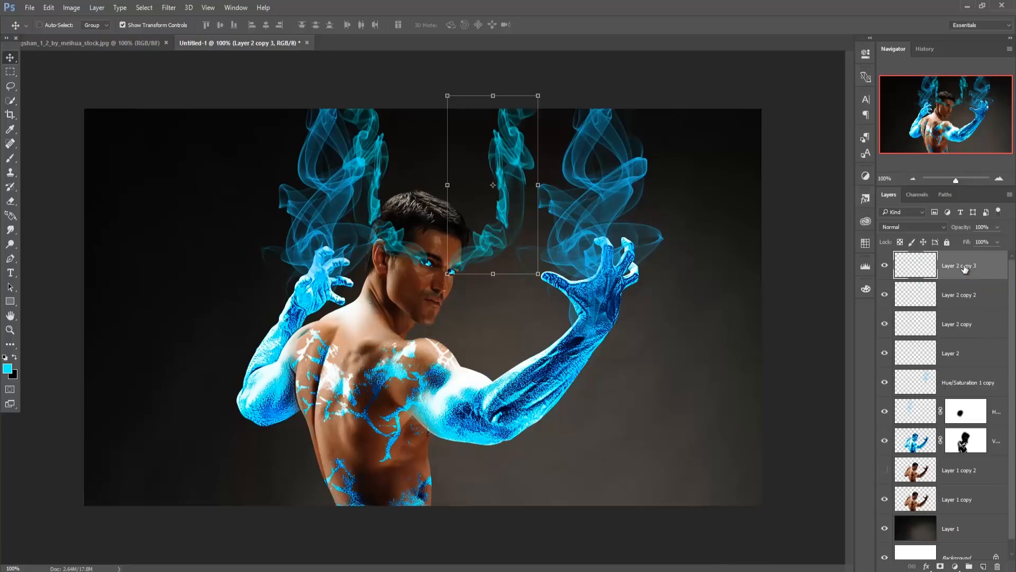
scroll(947, 307, down, 1)
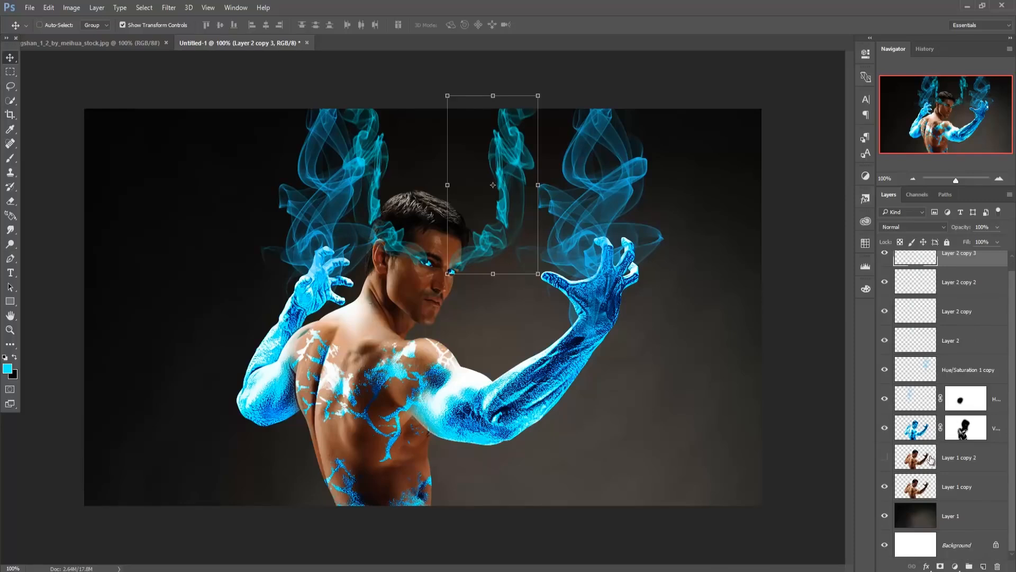
click(919, 491)
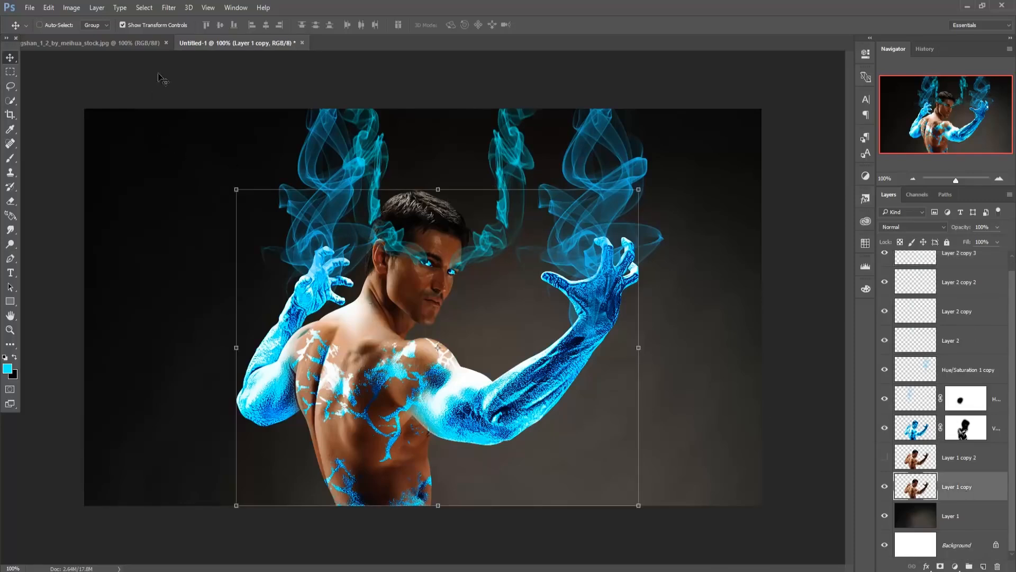
click(169, 8)
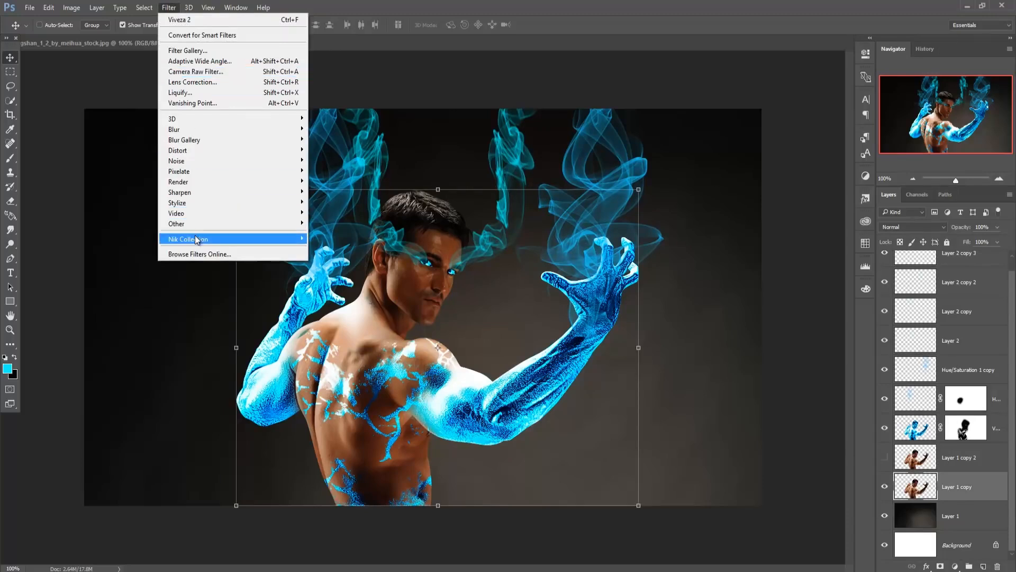
mouse_move(197, 239)
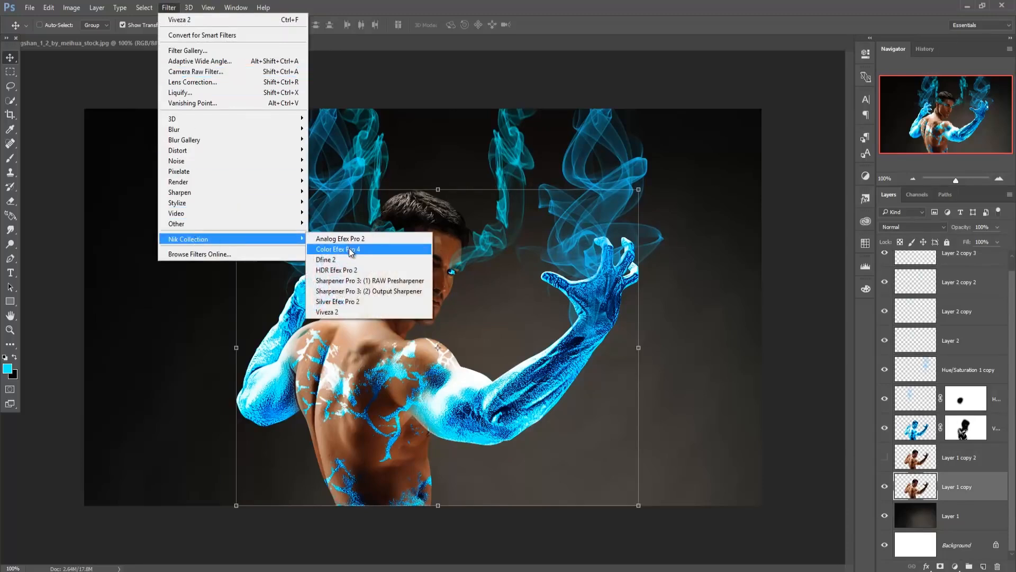
click(185, 72)
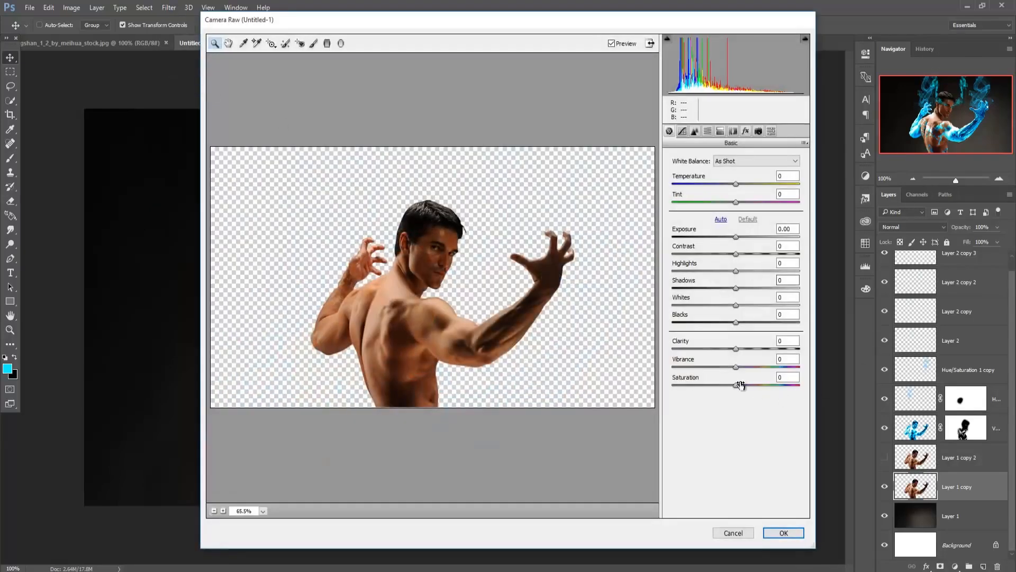
drag(736, 348, 802, 351)
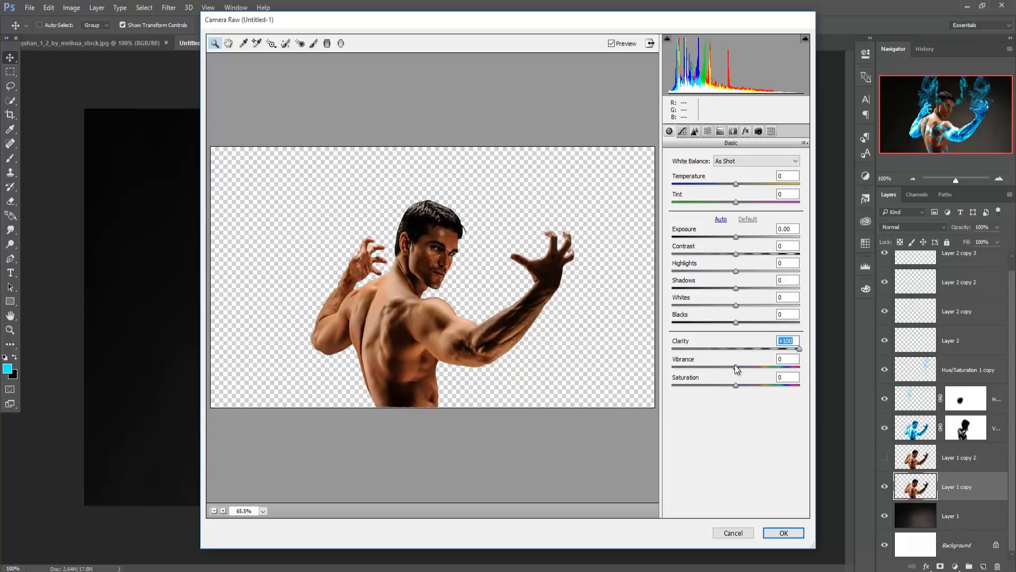
drag(735, 365, 743, 388)
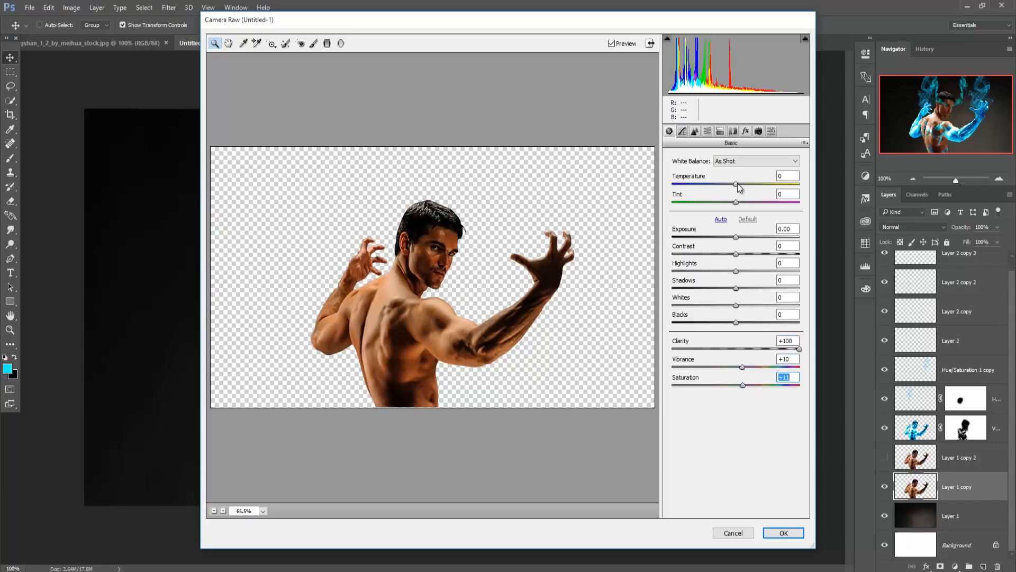
click(791, 534)
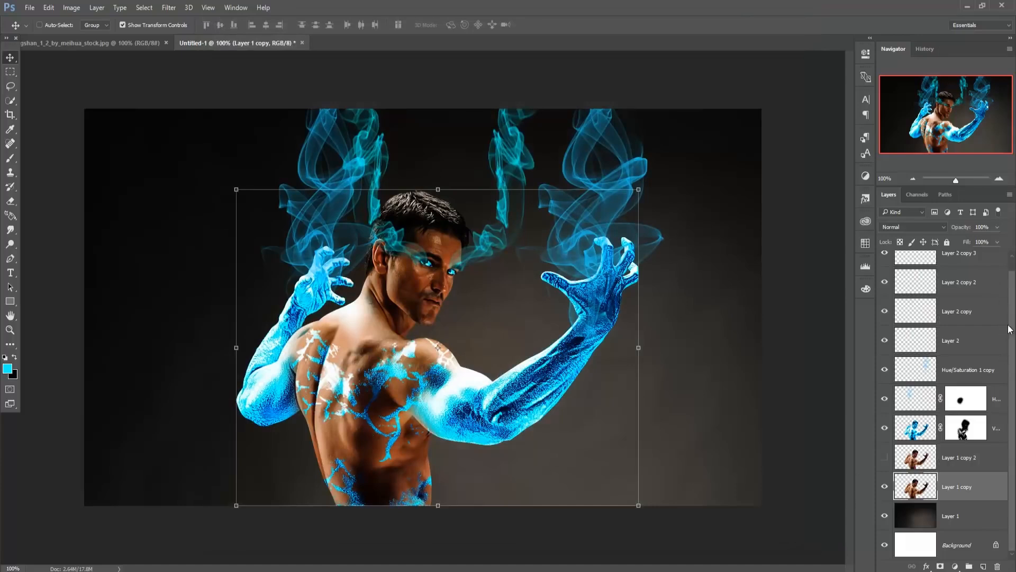
- Stamp all visible layers into a new merged layer above Layer 2 copy 3
scroll(1013, 324, up, 1)
click(994, 269)
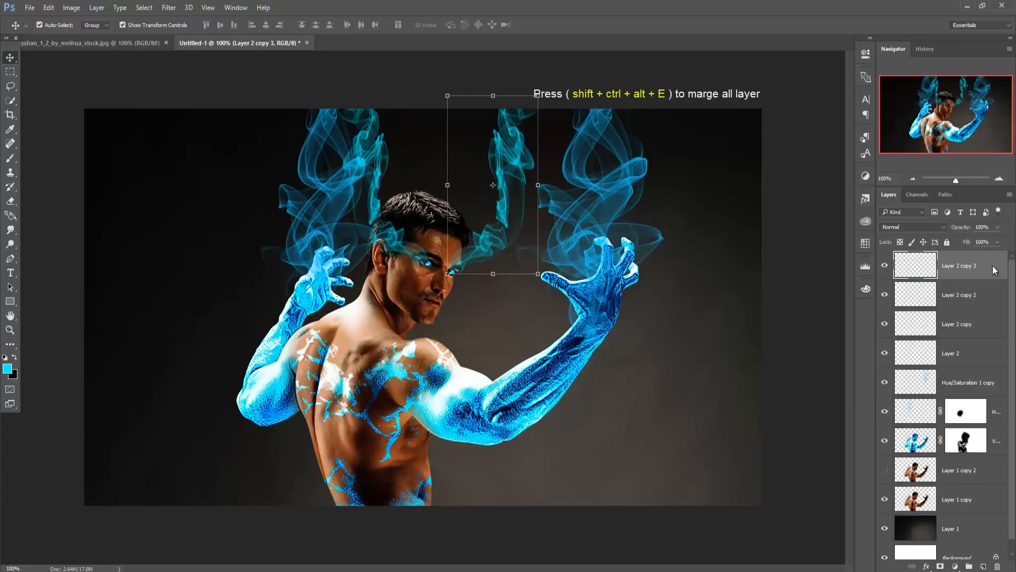
key(shift+ctrl+alt+e)
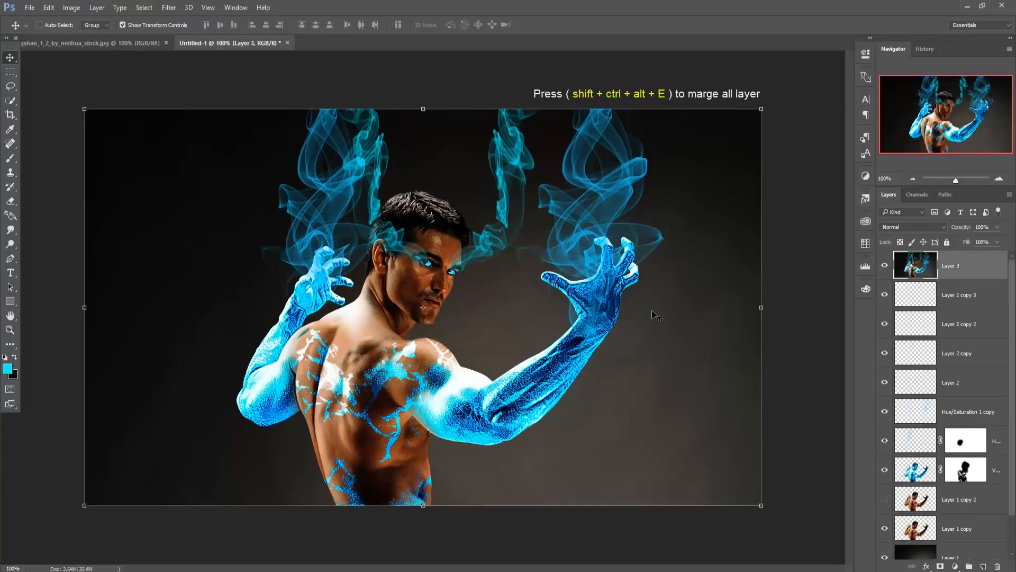
- Apply Color Efex Pro 4's Cross Processing filter to the merged layer, adjusting its strength
click(168, 8)
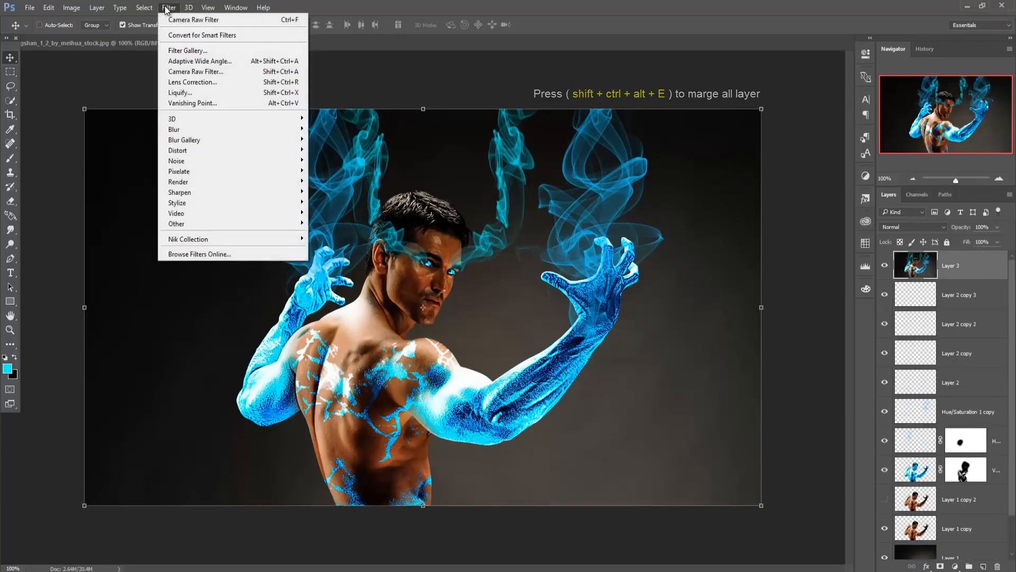
mouse_move(206, 239)
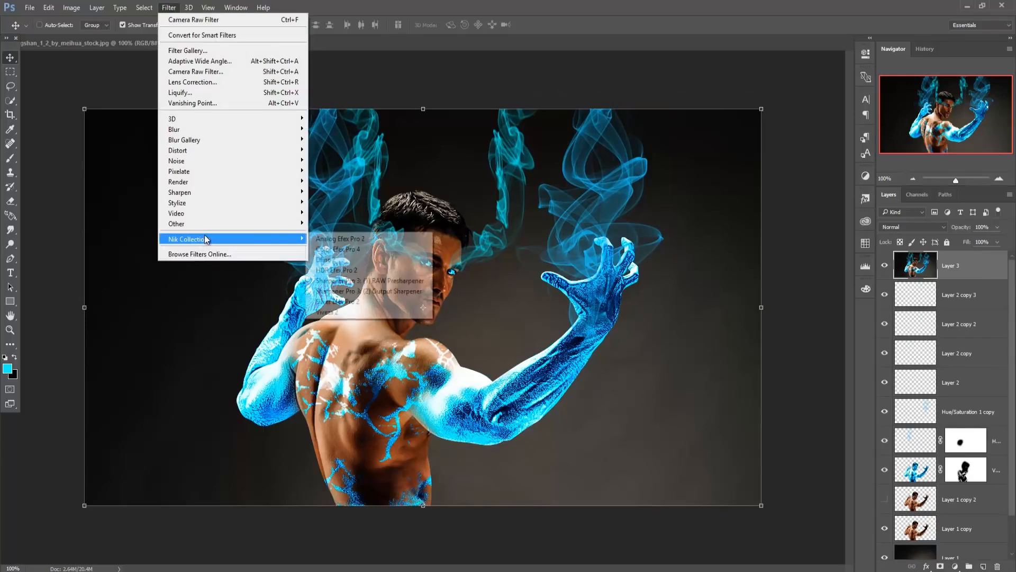
click(366, 249)
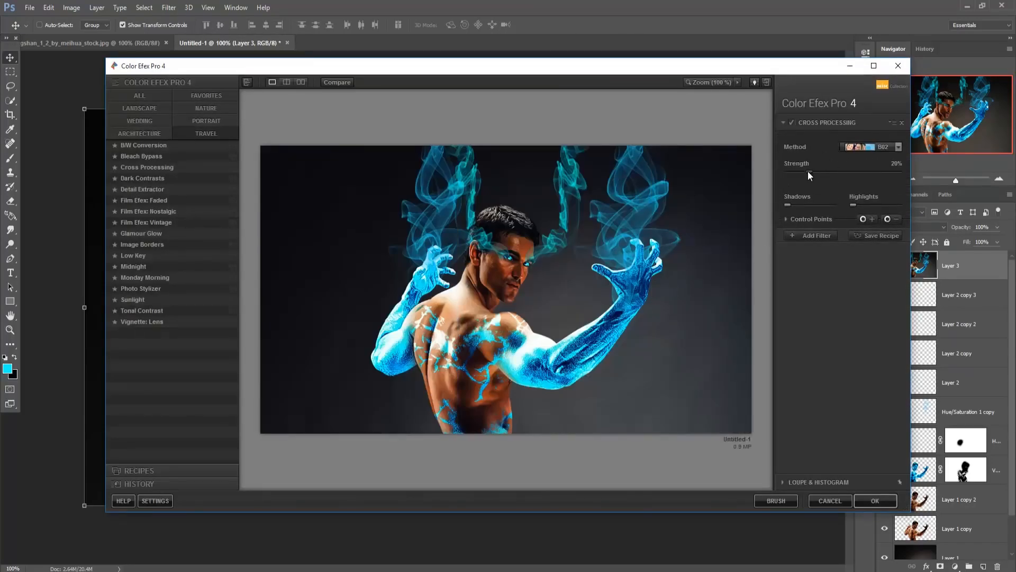
drag(834, 170, 842, 173)
click(875, 500)
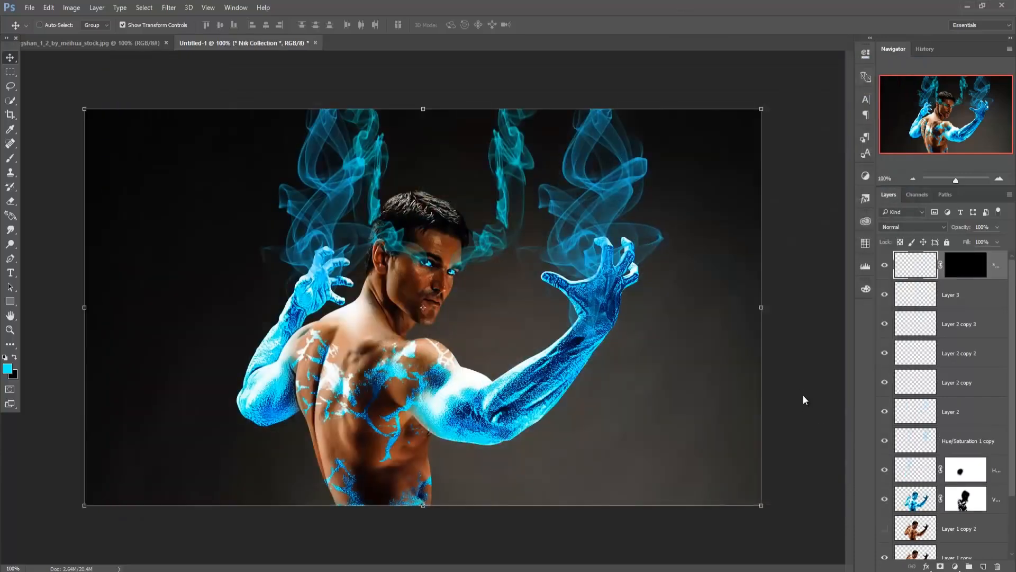